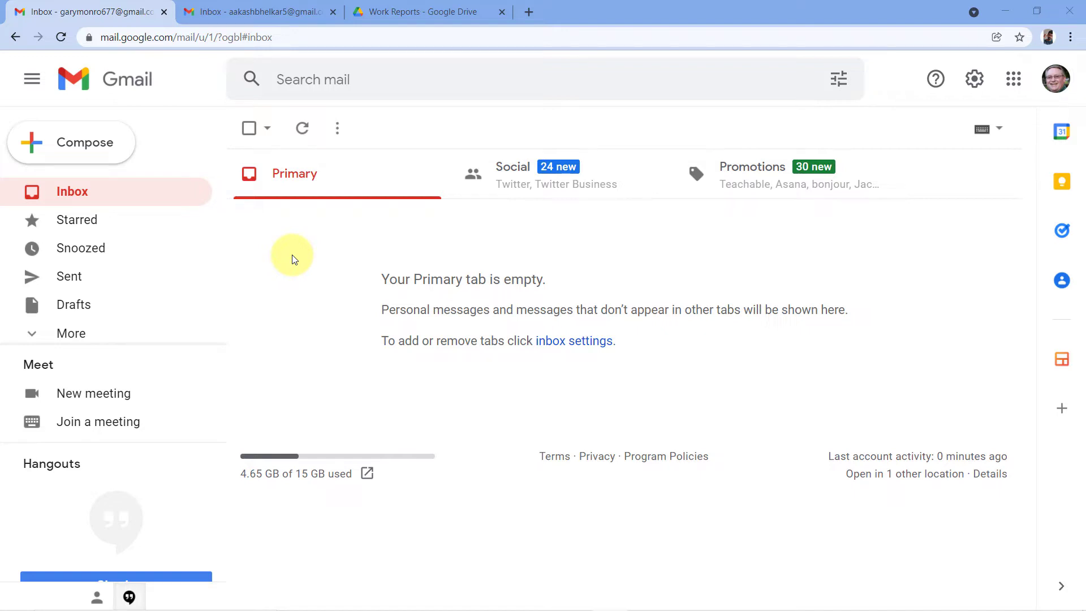
Step: Examine the Work Reports folder in Google Drive and the account details of both open Gmail inboxes
click(416, 11)
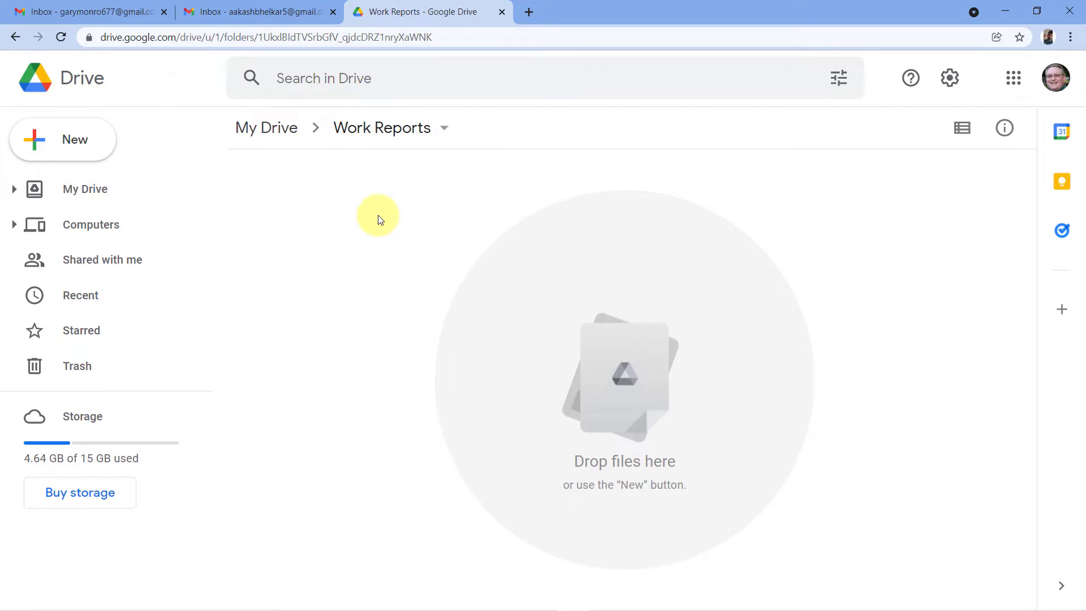
click(66, 11)
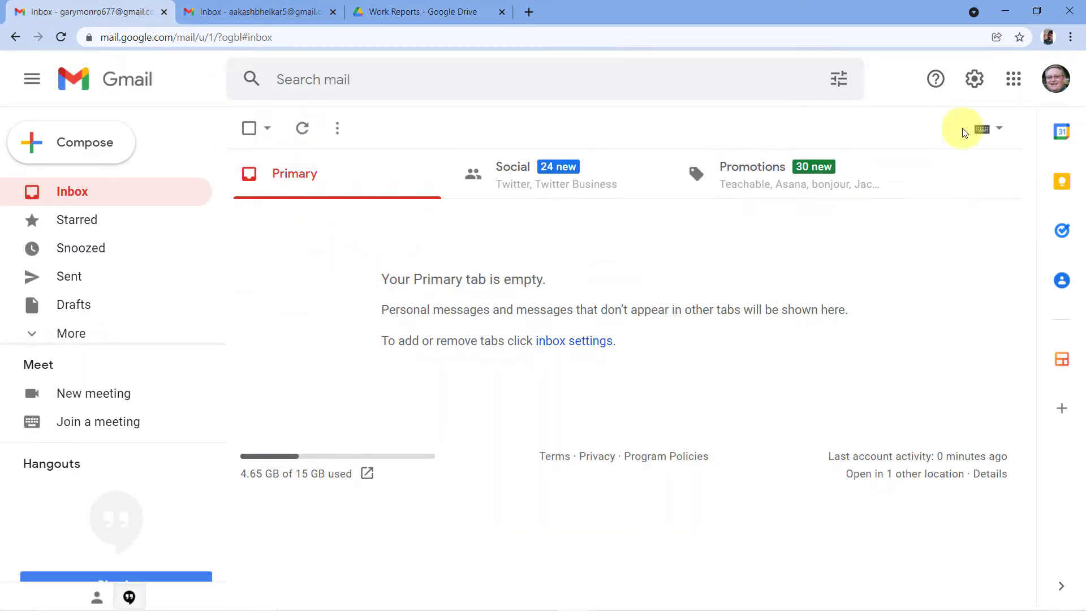
click(1055, 78)
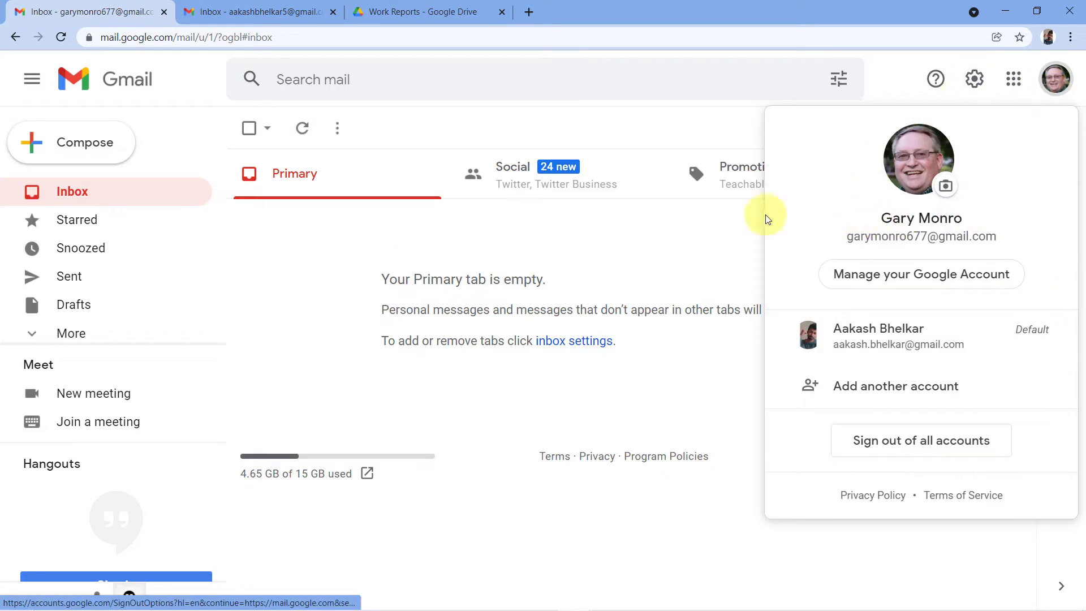
click(430, 233)
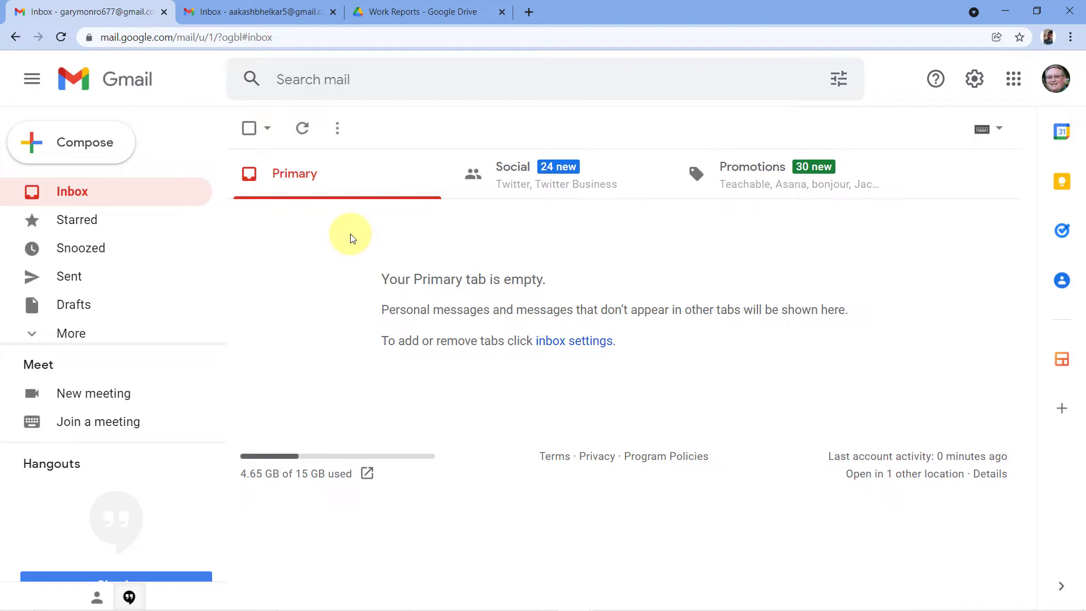
click(243, 11)
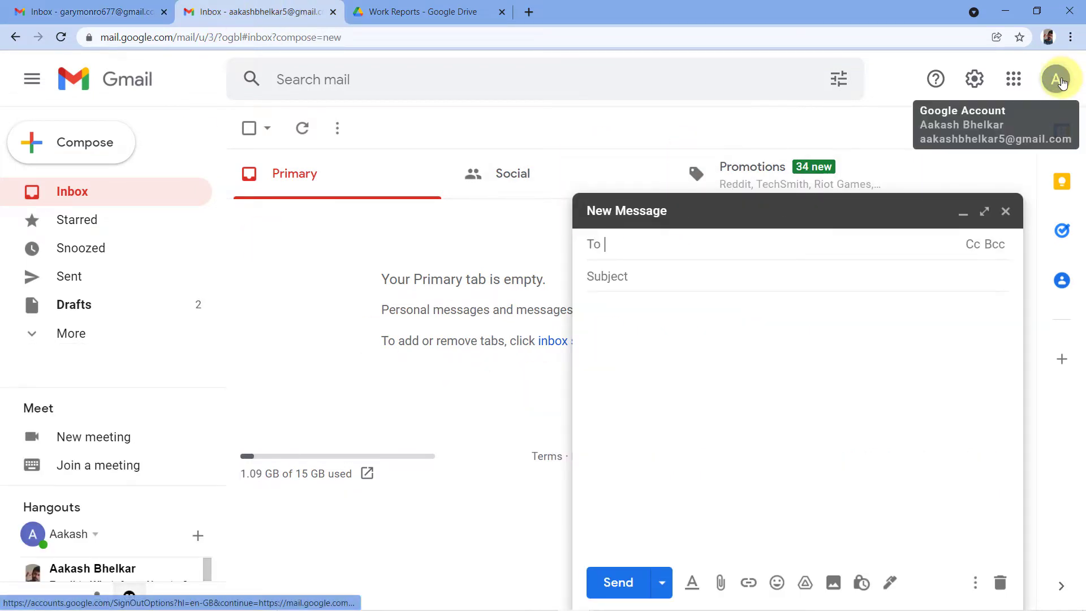
click(1054, 79)
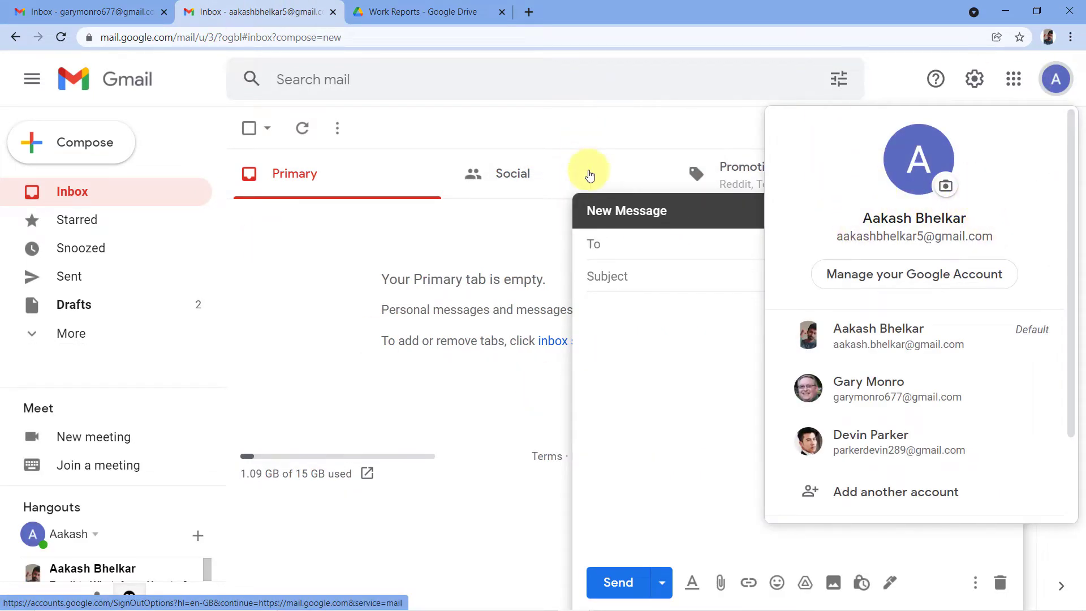
click(658, 124)
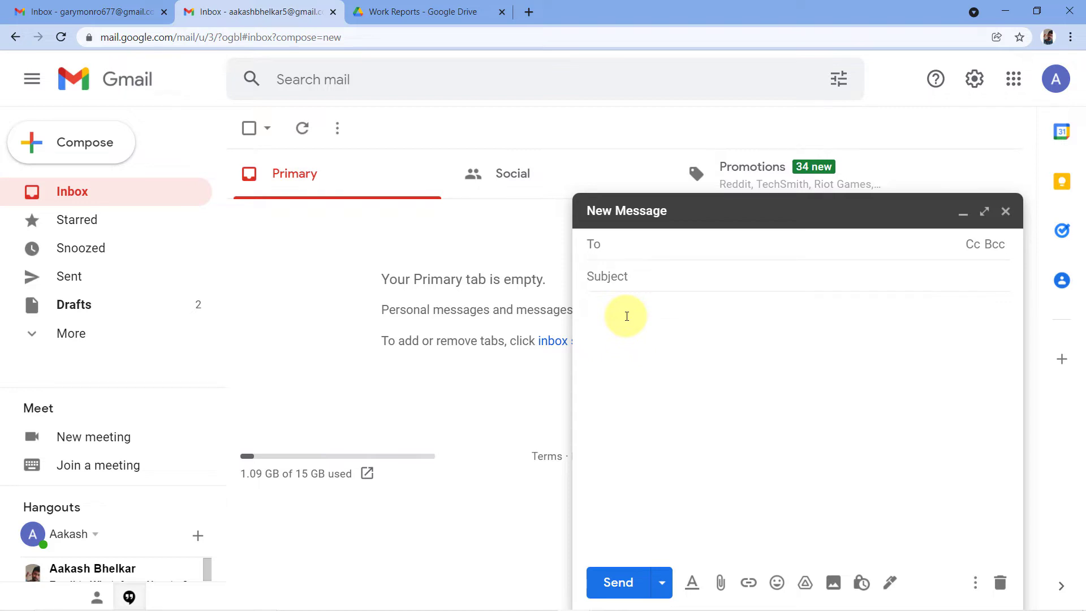
click(416, 10)
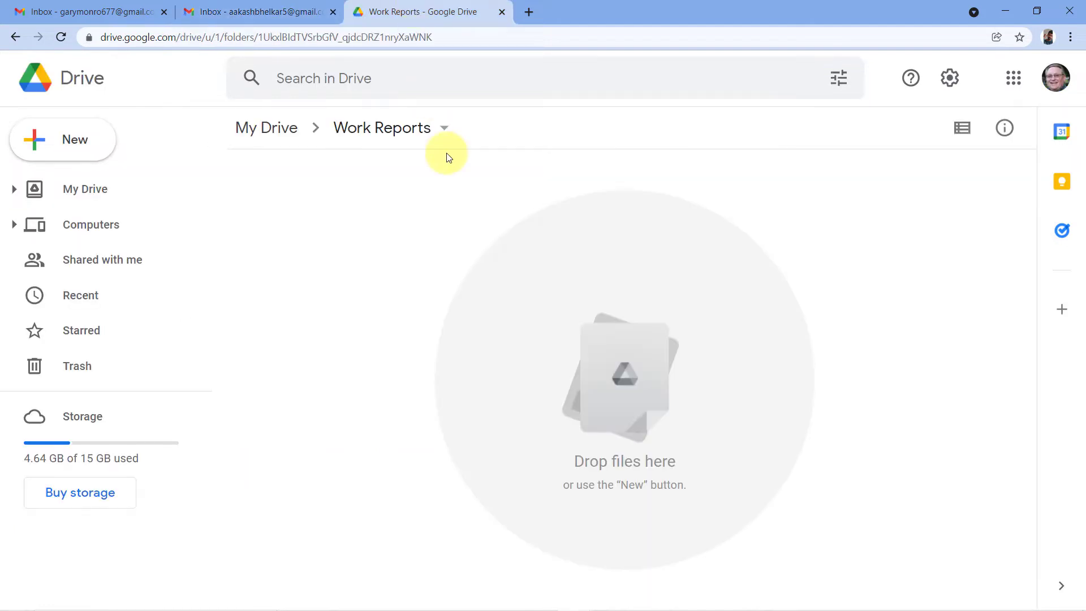
Step: Copy the first Gmail inbox's account email address and enter it as the recipient of the second account's new message
click(251, 12)
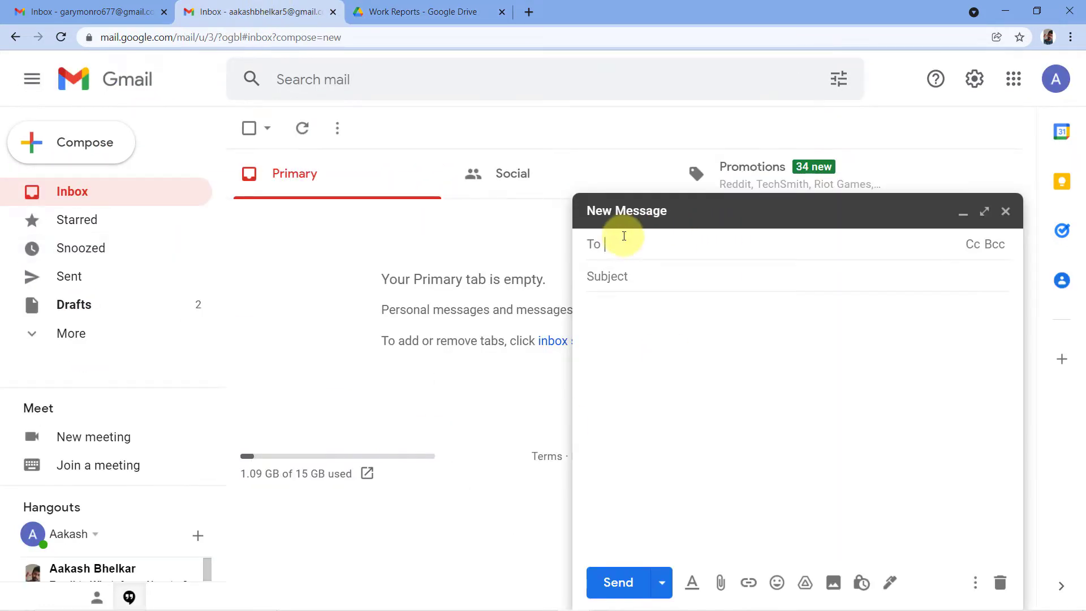
text(ga)
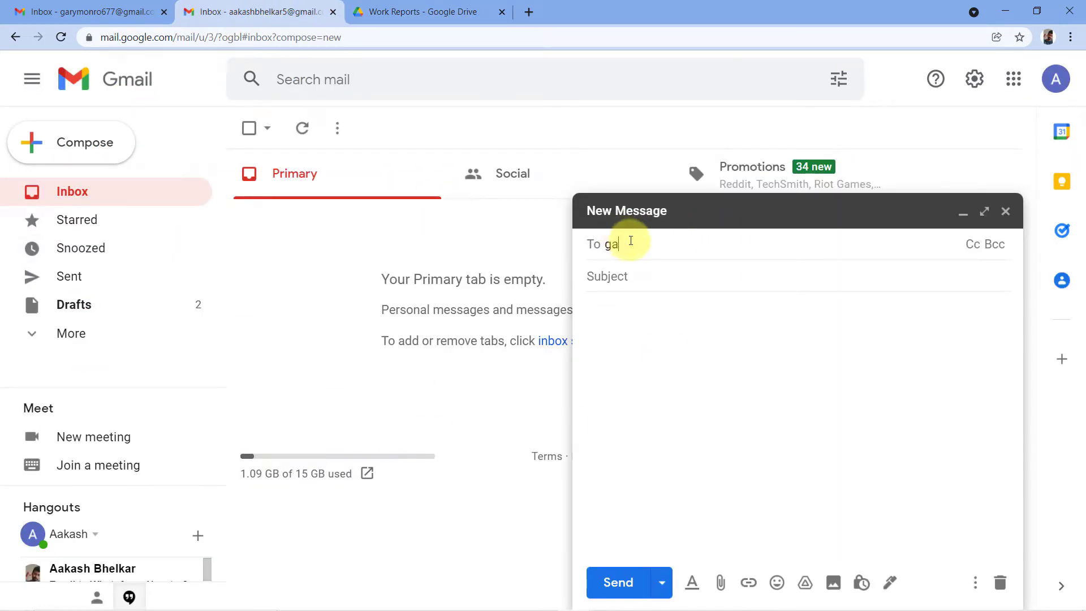
text(ry)
click(133, 8)
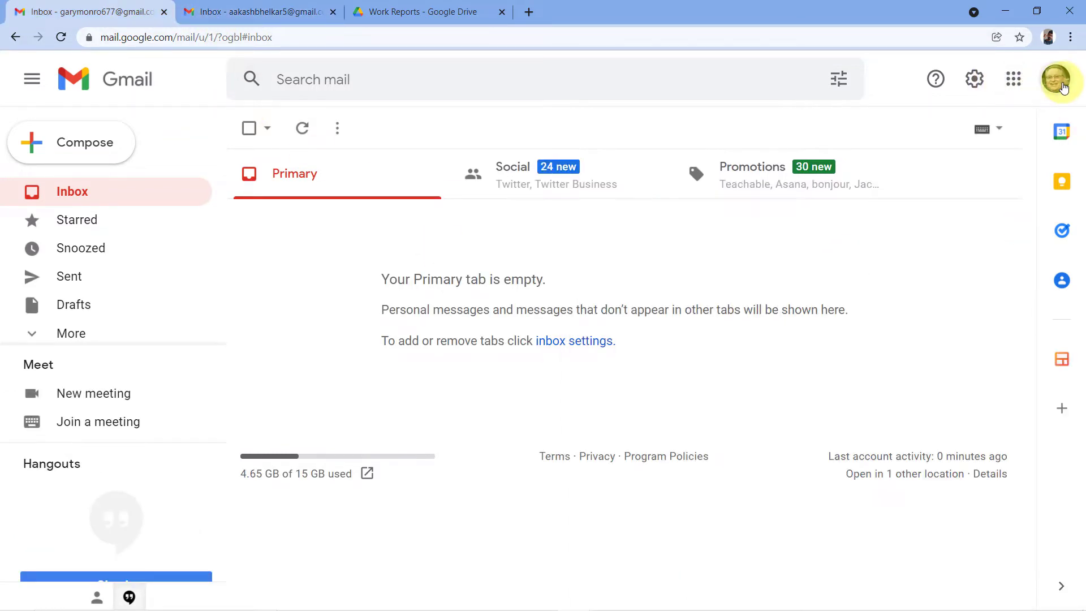
click(1063, 86)
drag(999, 237, 842, 238)
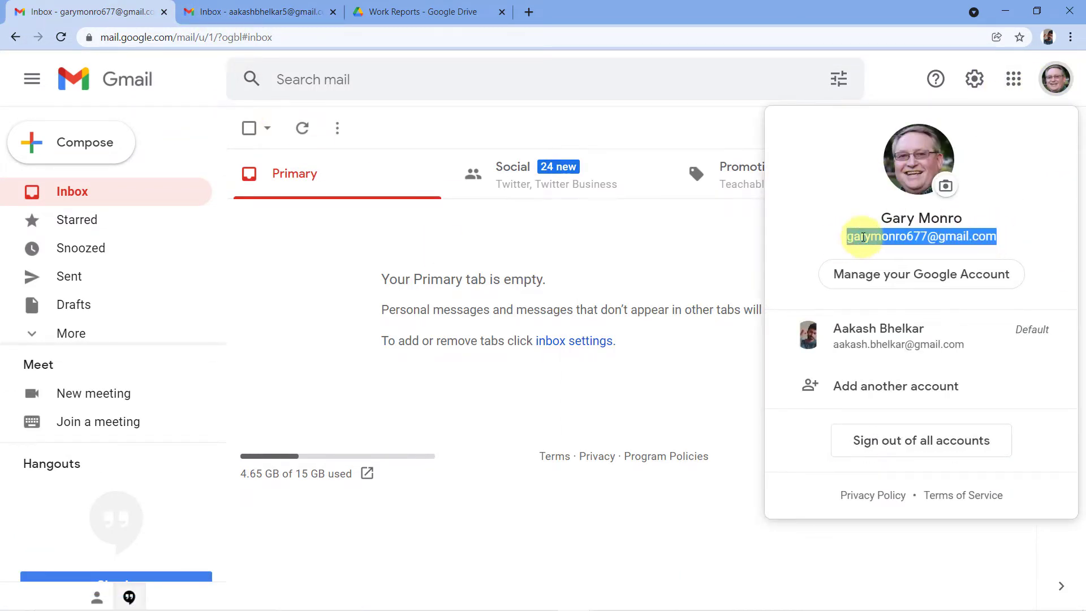
right_click(864, 236)
click(866, 245)
click(572, 245)
click(300, 16)
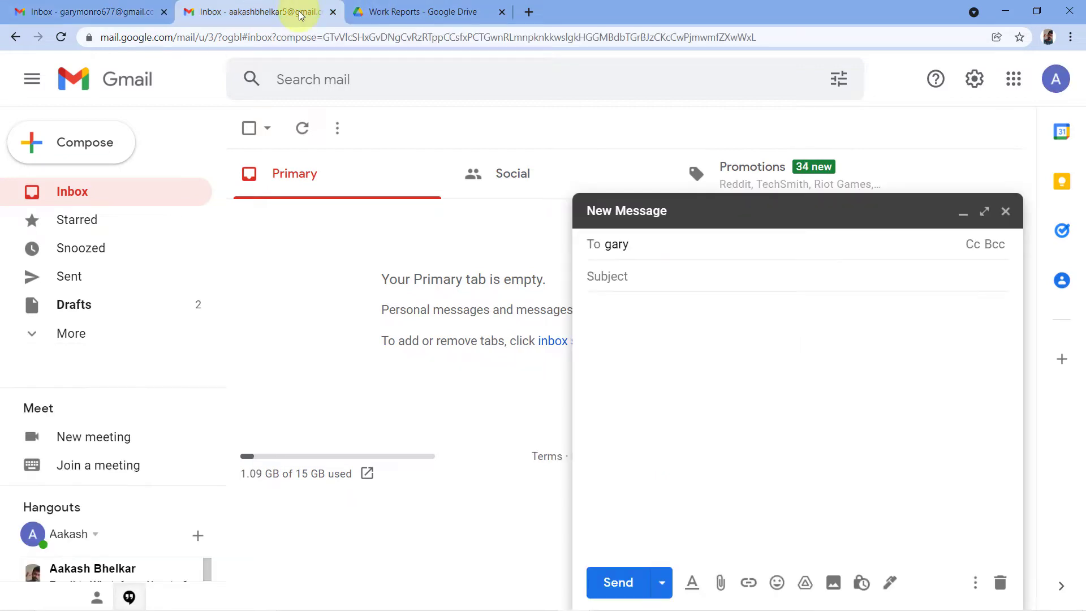
drag(662, 245, 553, 253)
key(ctrl+v)
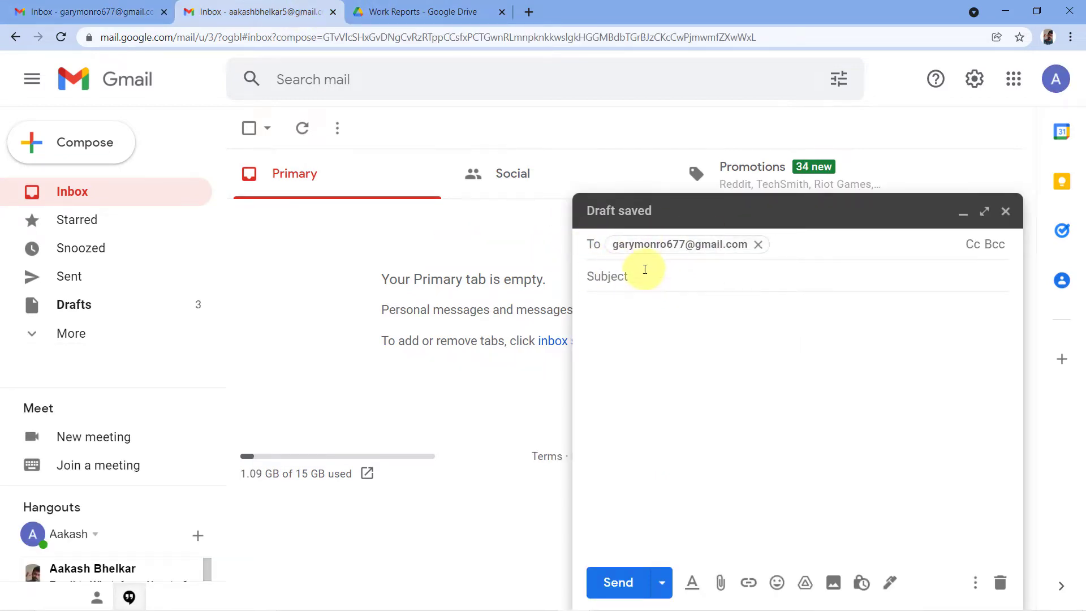
Step: Send the email with the subject "Work Report", the body line "Please find the file attached below." and Work Report.pdf attached
click(641, 271)
text(Work)
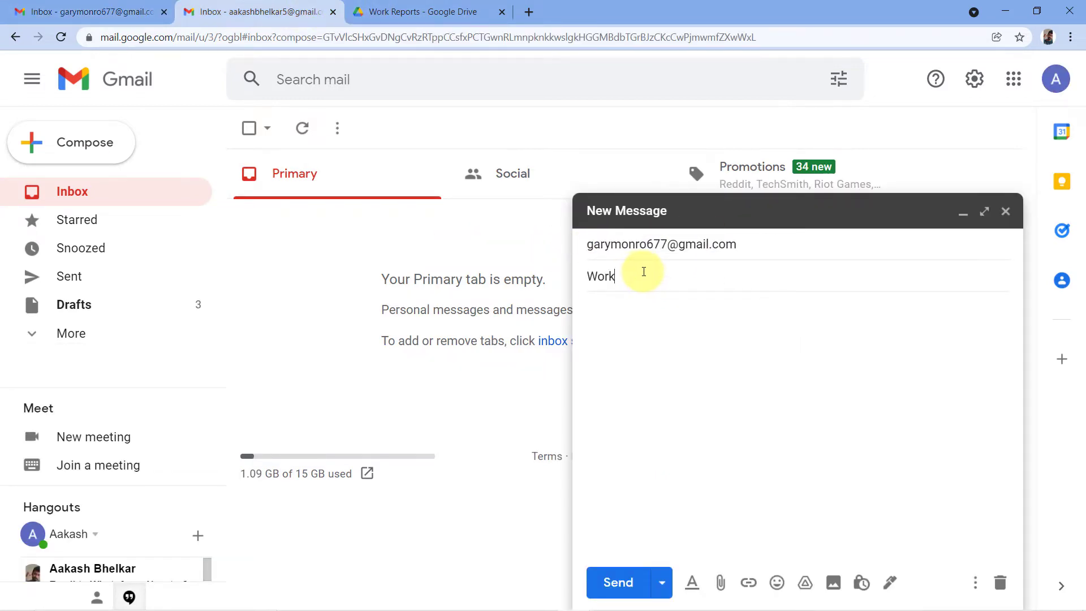
text( report)
key(BackSpace)
text(Report)
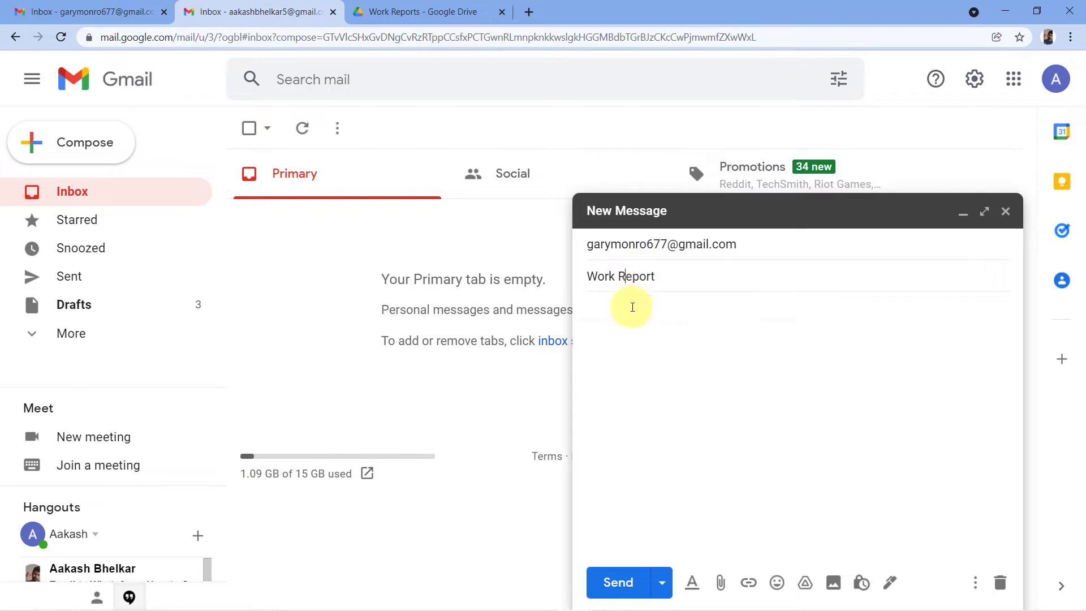
click(626, 308)
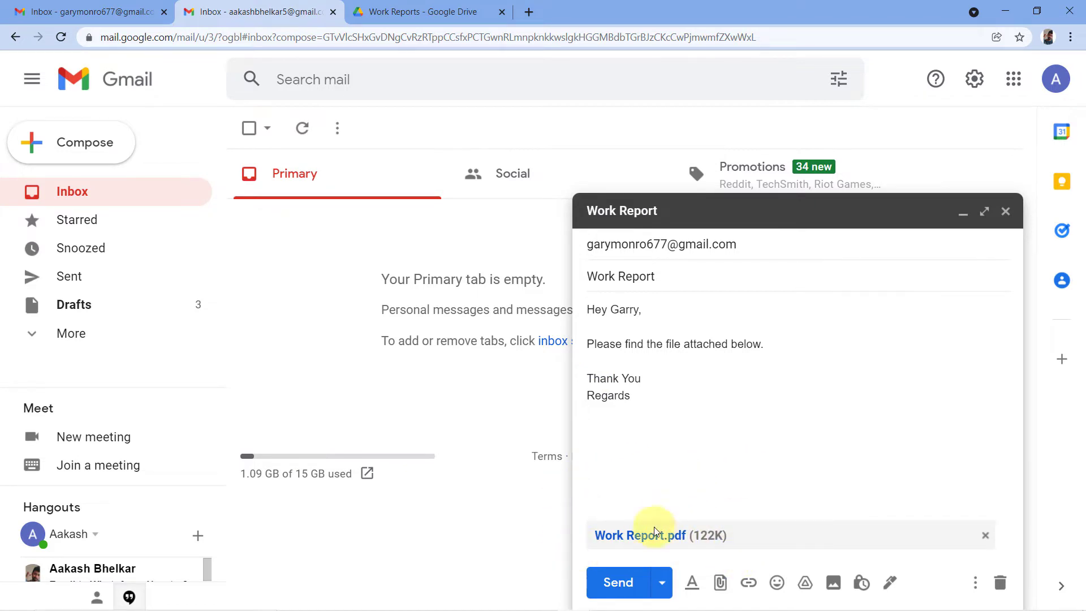
click(618, 583)
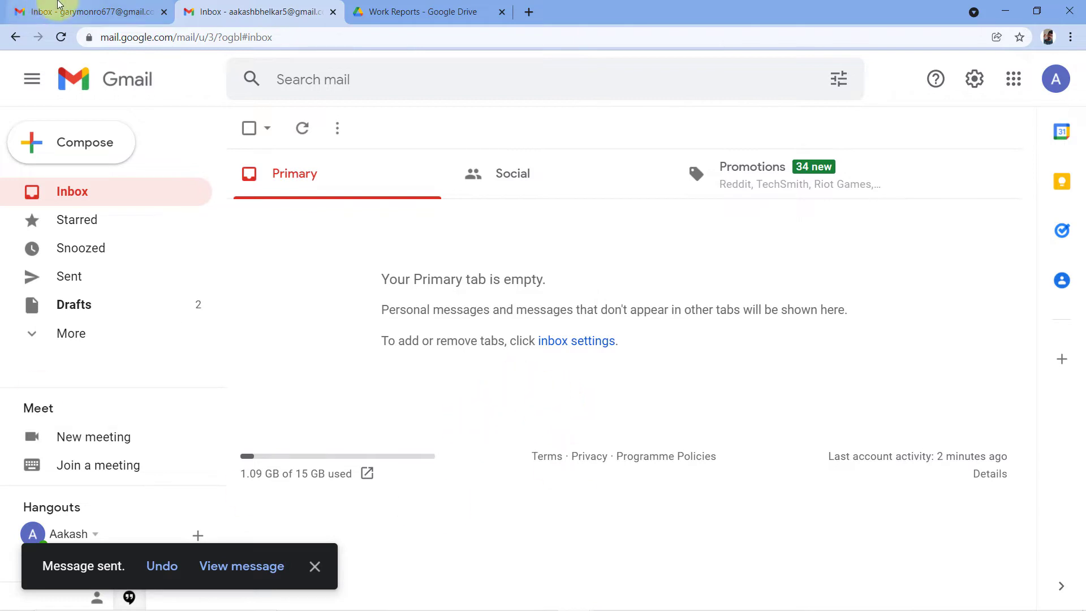
Step: Refresh the recipient's inbox and open the Work Report email to examine its message and PDF attachment
click(54, 12)
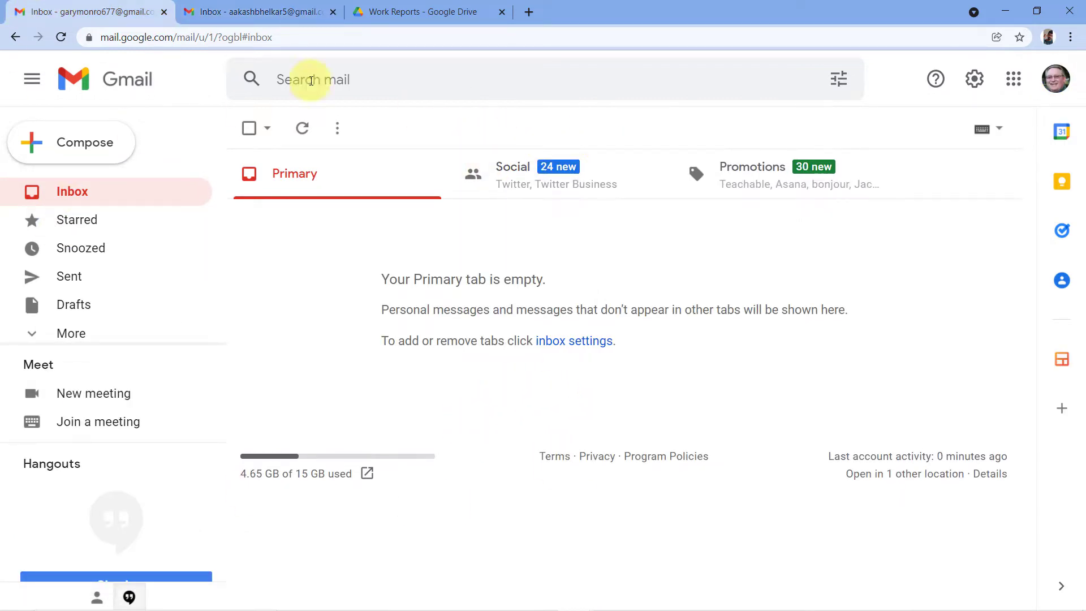
click(304, 129)
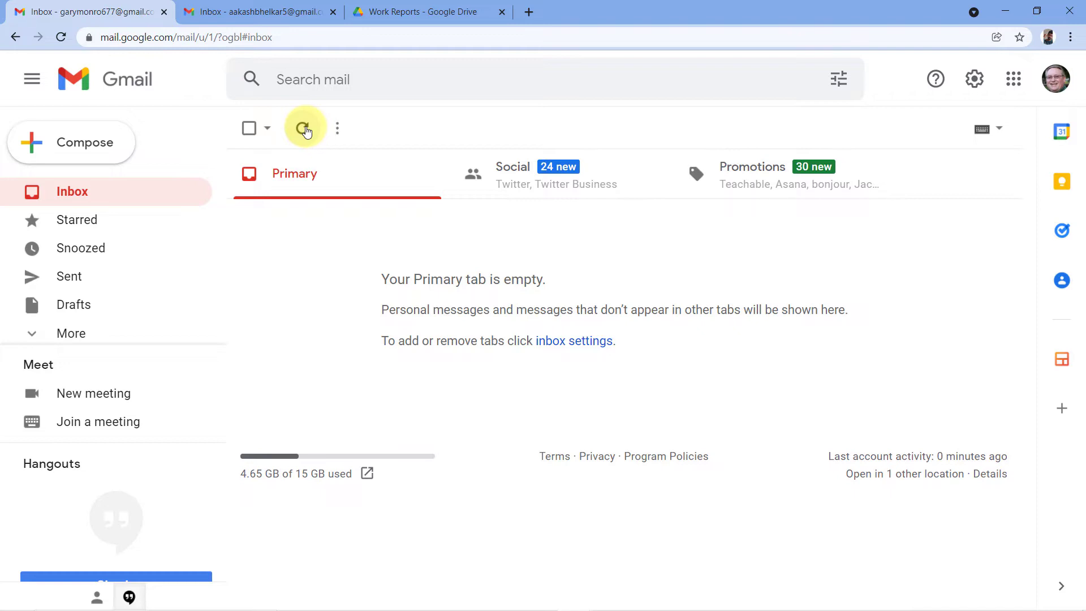
click(304, 129)
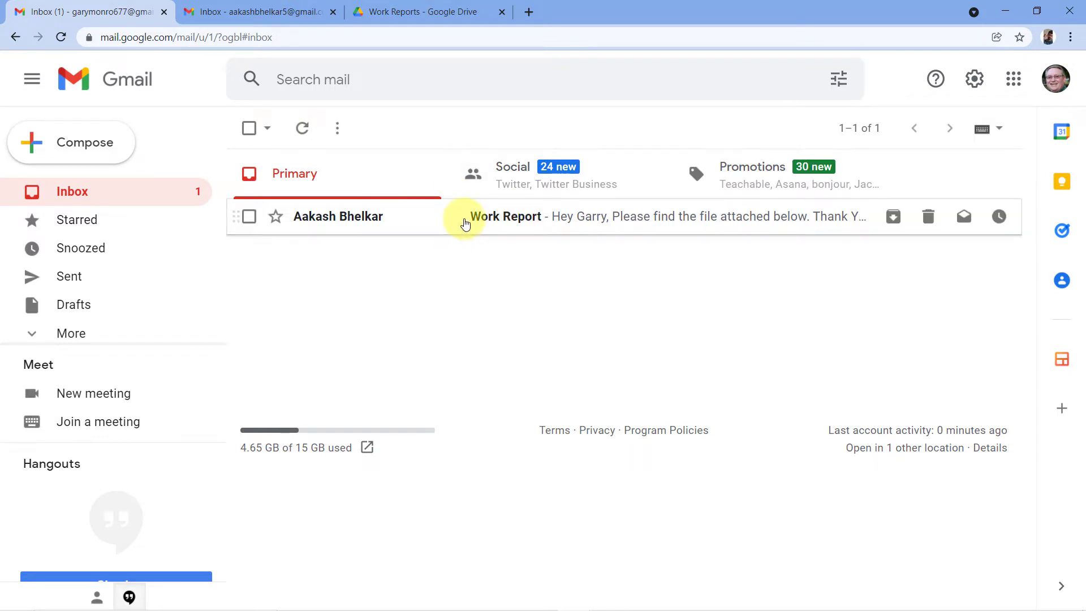
click(465, 224)
scroll(447, 255, down, 1)
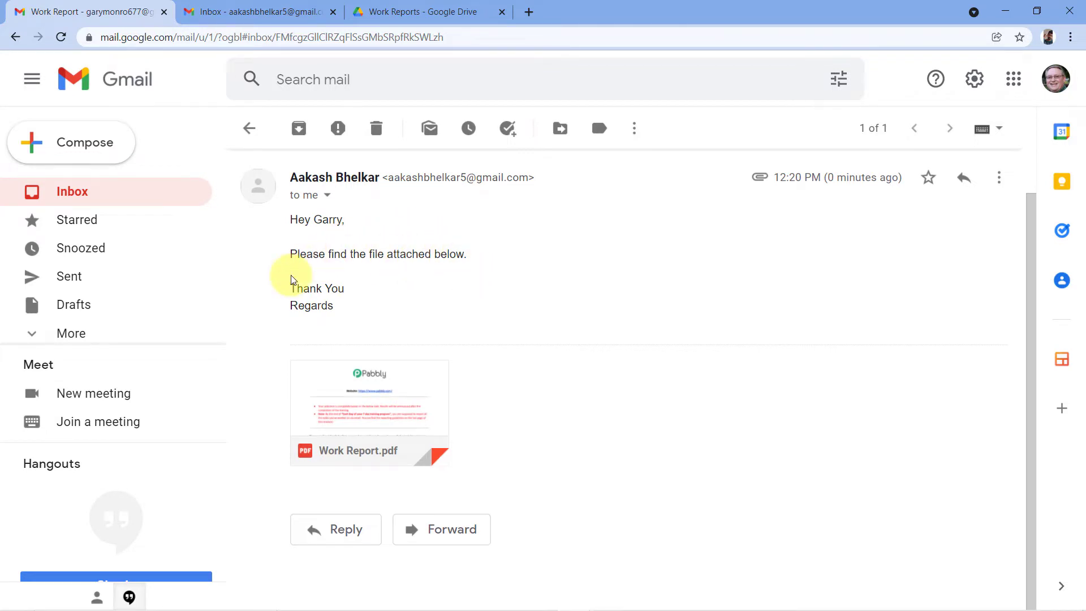
mouse_move(424, 368)
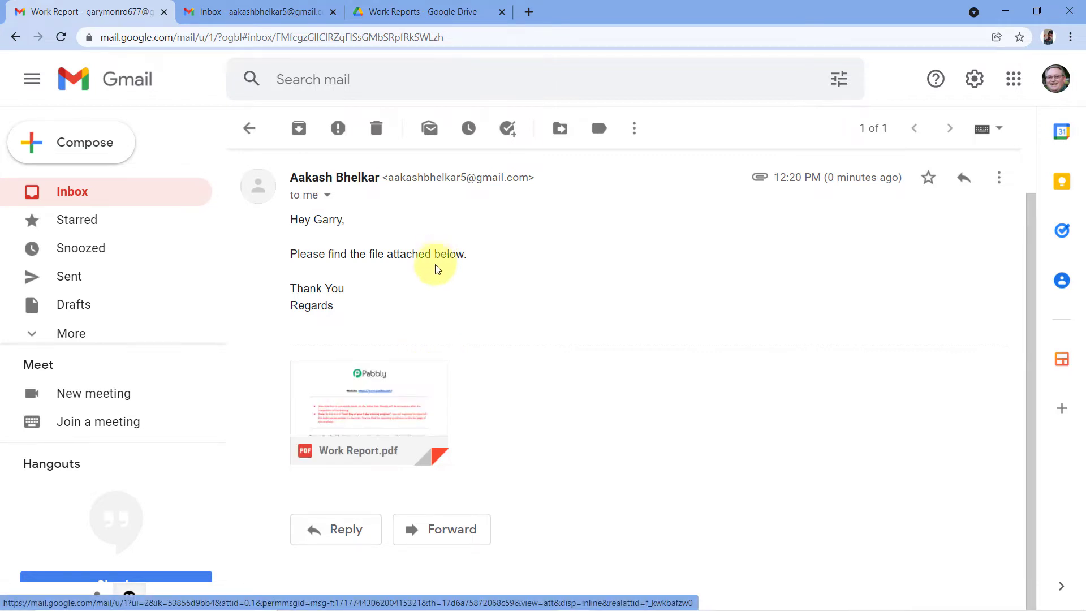
scroll(306, 201, up, 1)
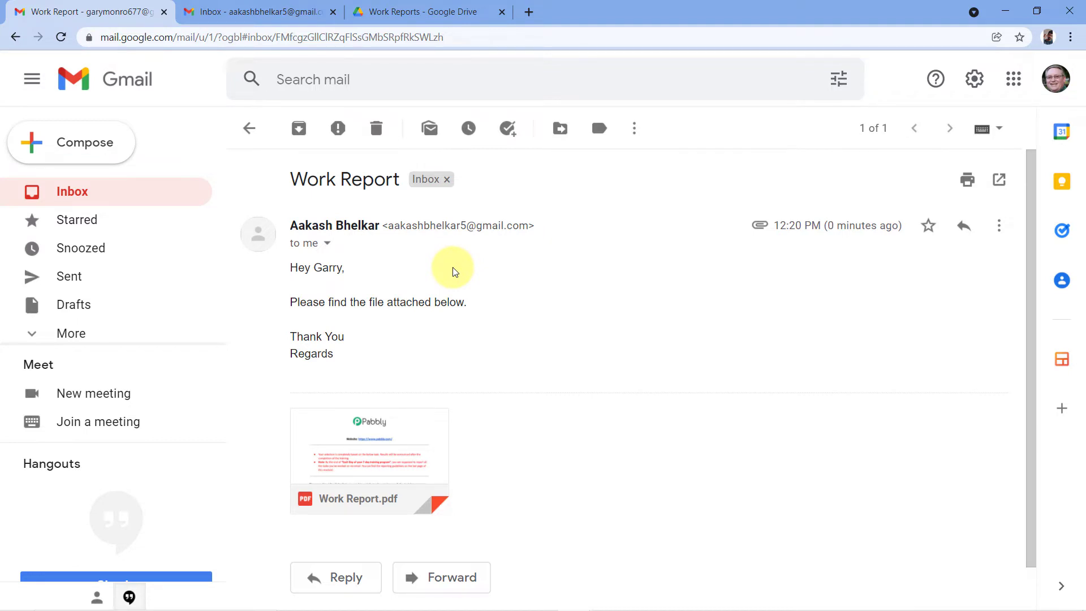
scroll(453, 271, down, 1)
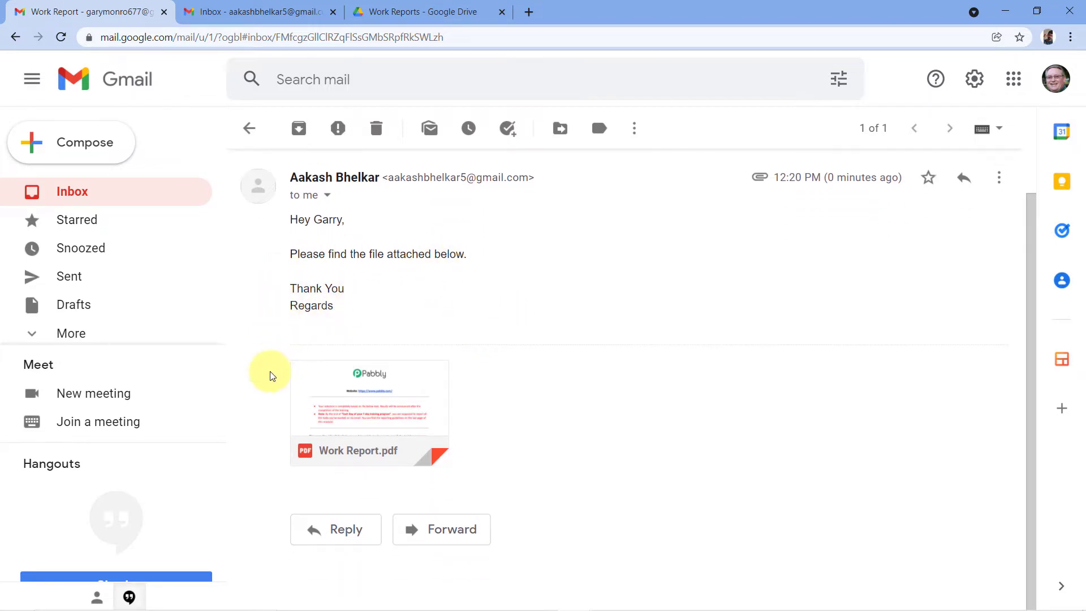
Step: Compare the PDF attached to the received email with the contents of the Work Reports folder in Google Drive
click(447, 12)
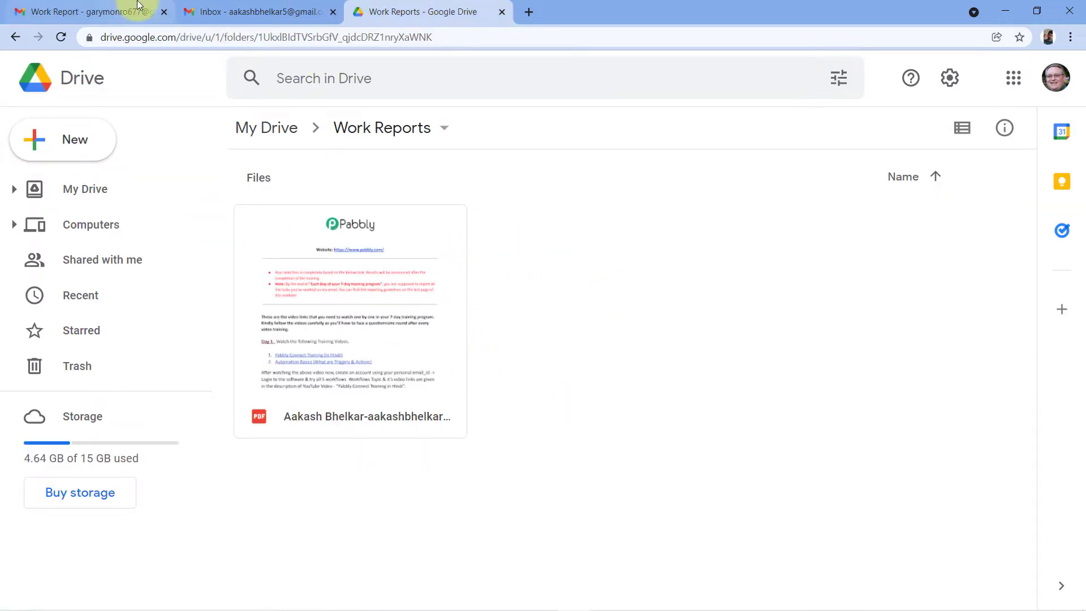
click(111, 11)
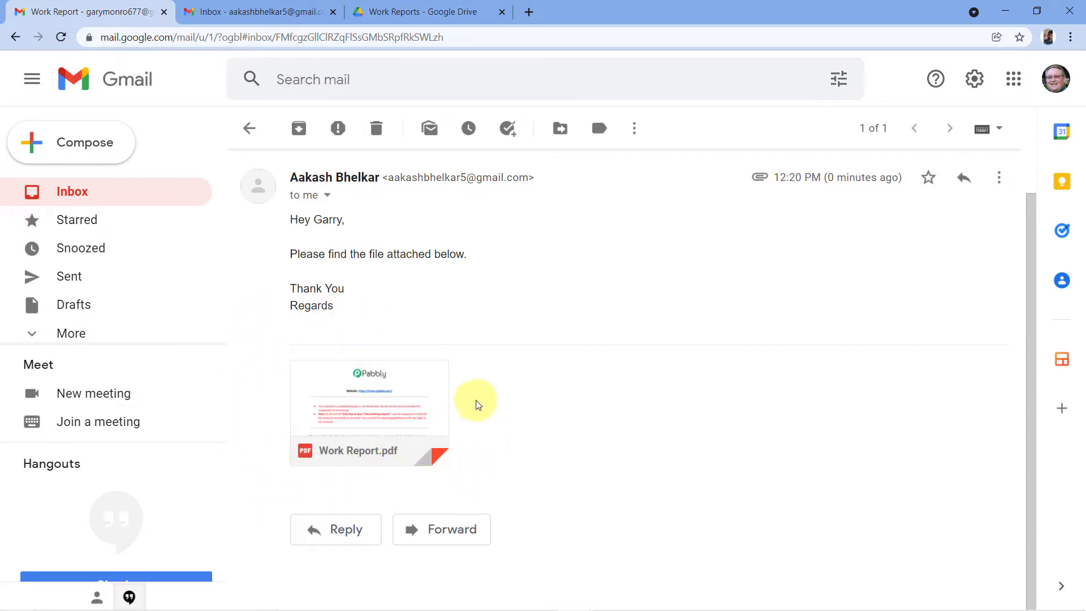
click(396, 11)
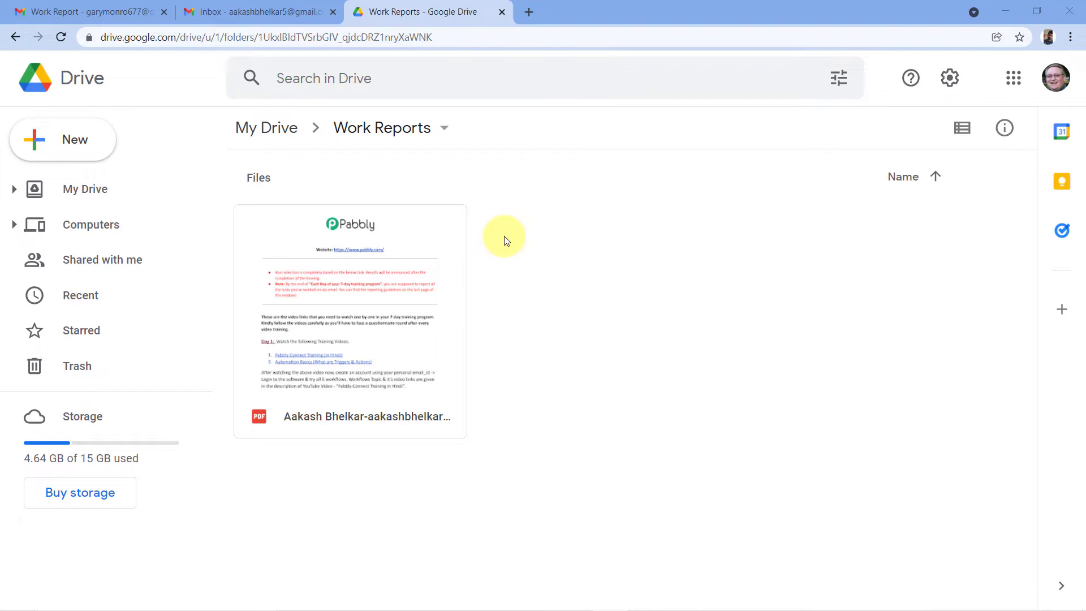
click(88, 10)
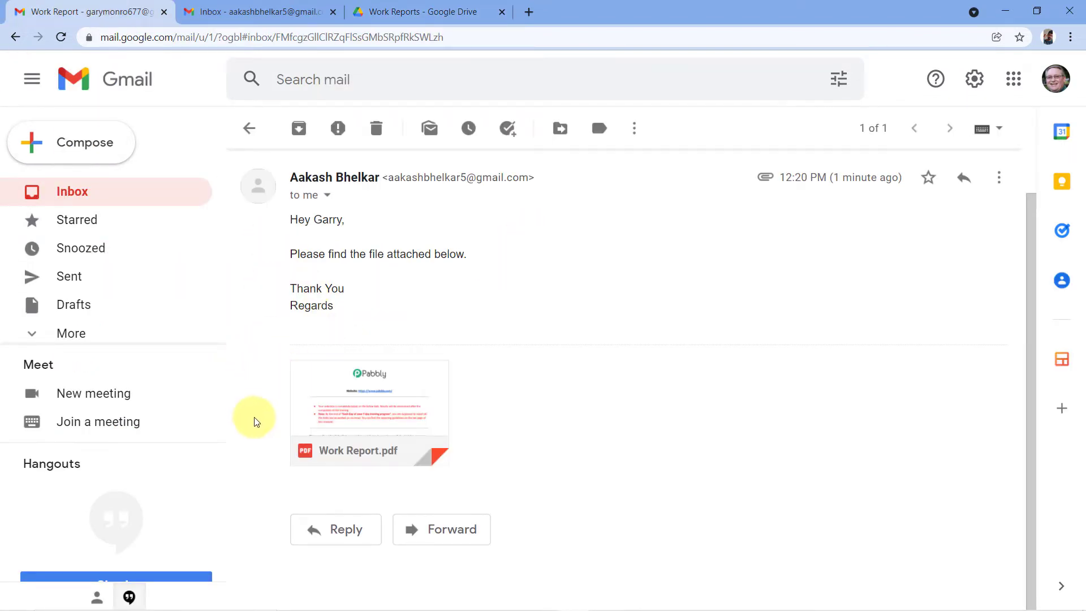
click(427, 11)
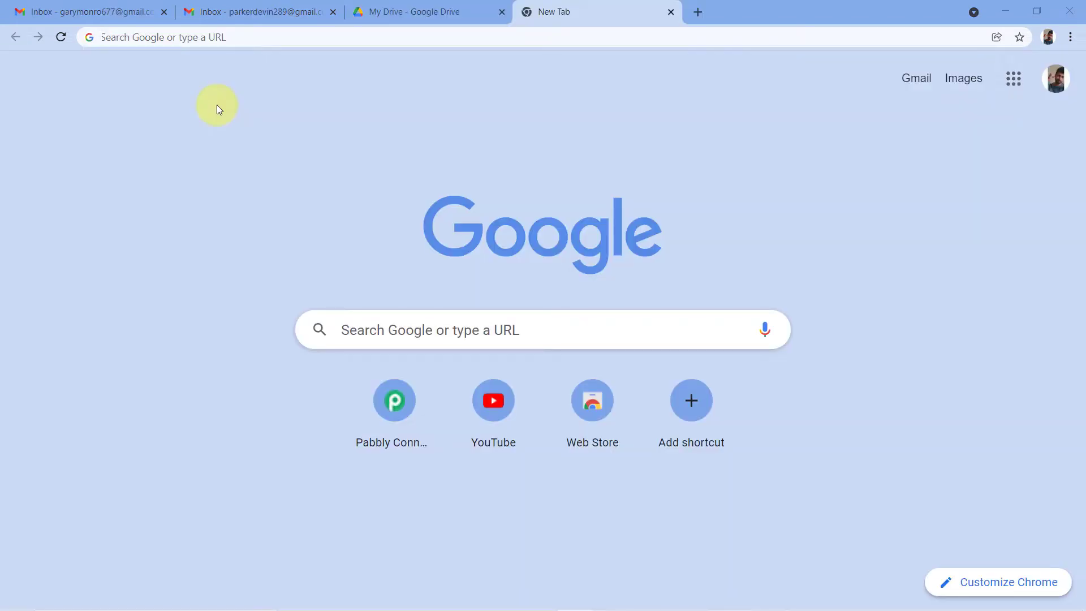
Step: Go to pabbly.com in the new tab and open the Pabbly Connect product page
text(p)
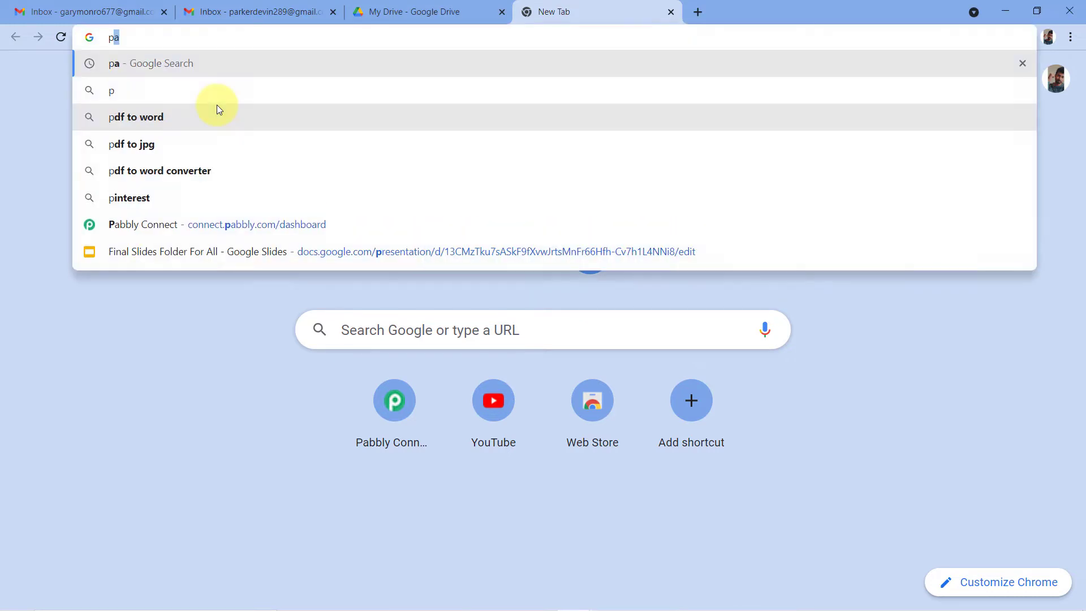
text(abbly.com)
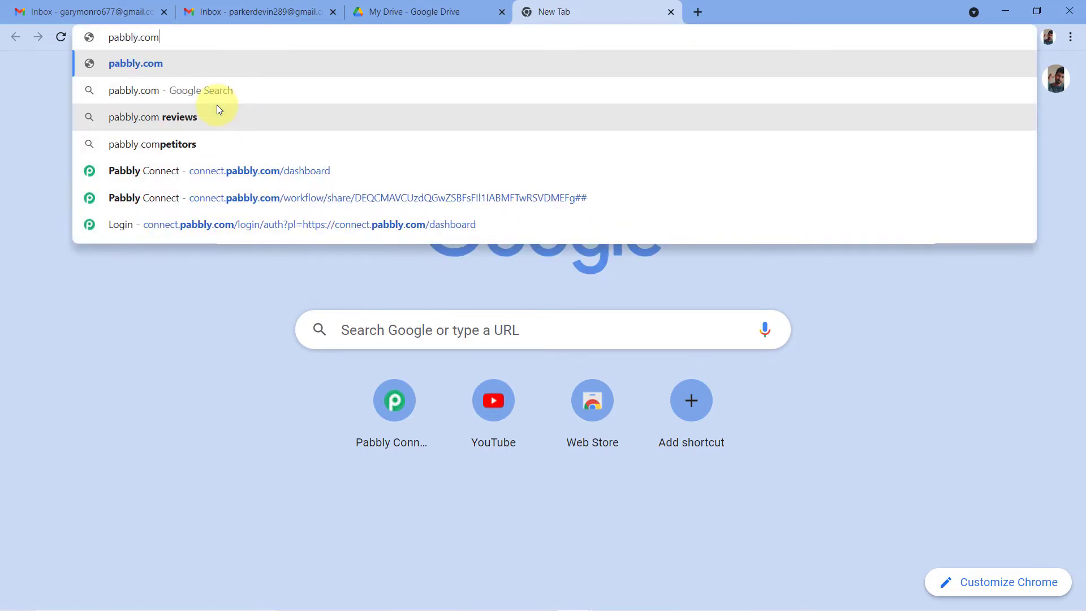
key(Return)
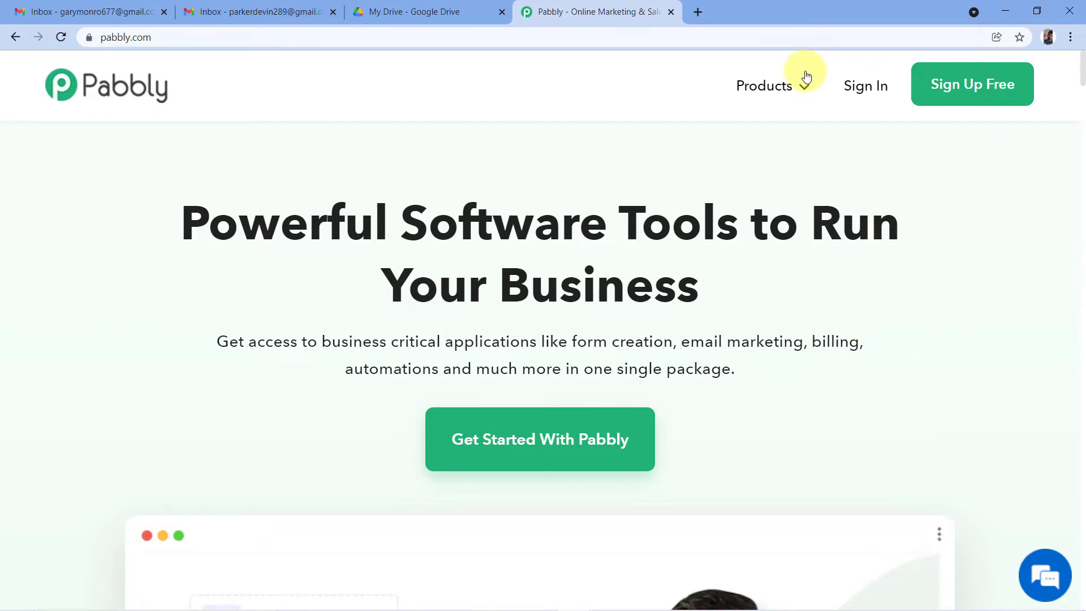
mouse_move(788, 84)
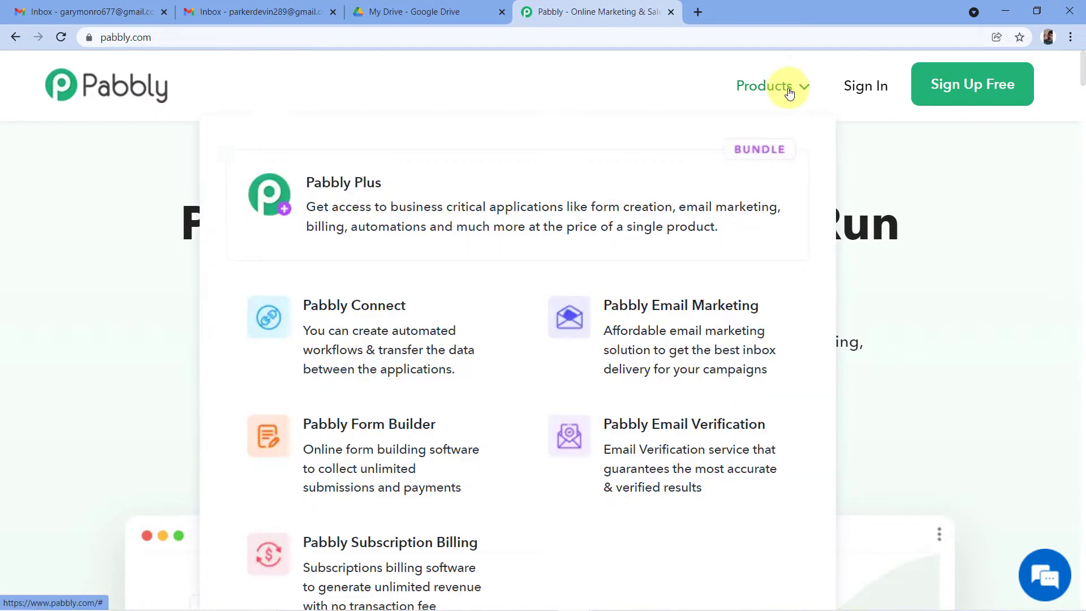
click(312, 319)
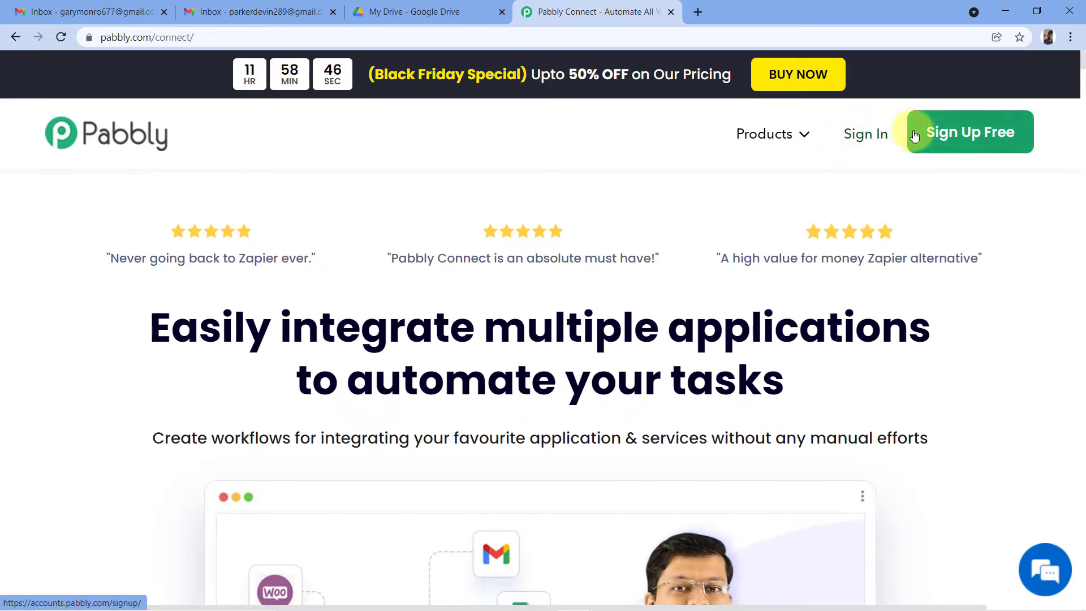
Step: Sign in to the Pabbly account and open the Pabbly Connect dashboard from the list of apps
click(874, 136)
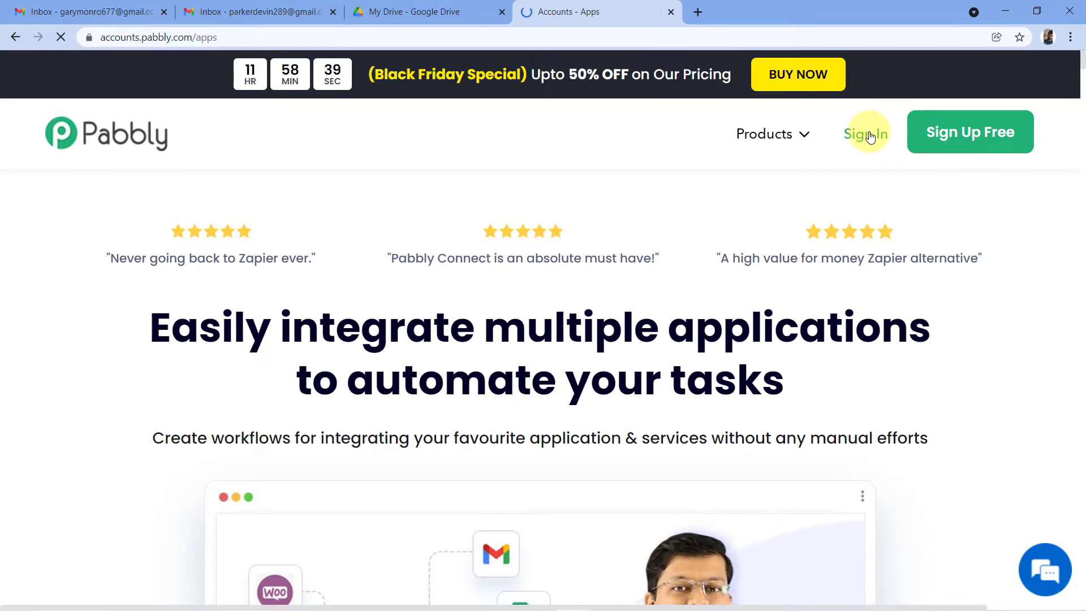
scroll(510, 150, down, 1)
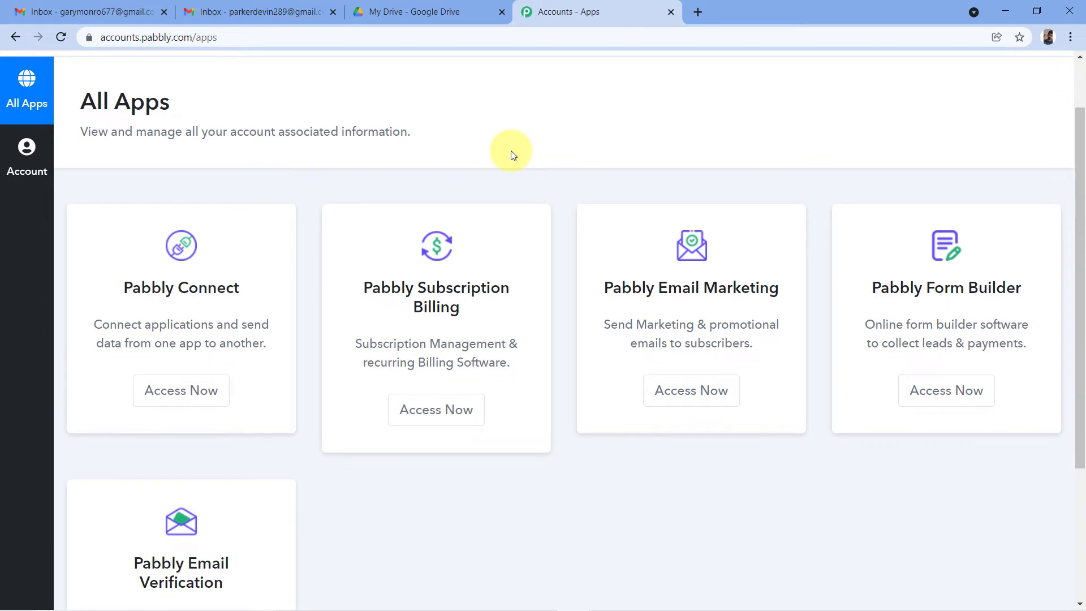
scroll(202, 232, down, 1)
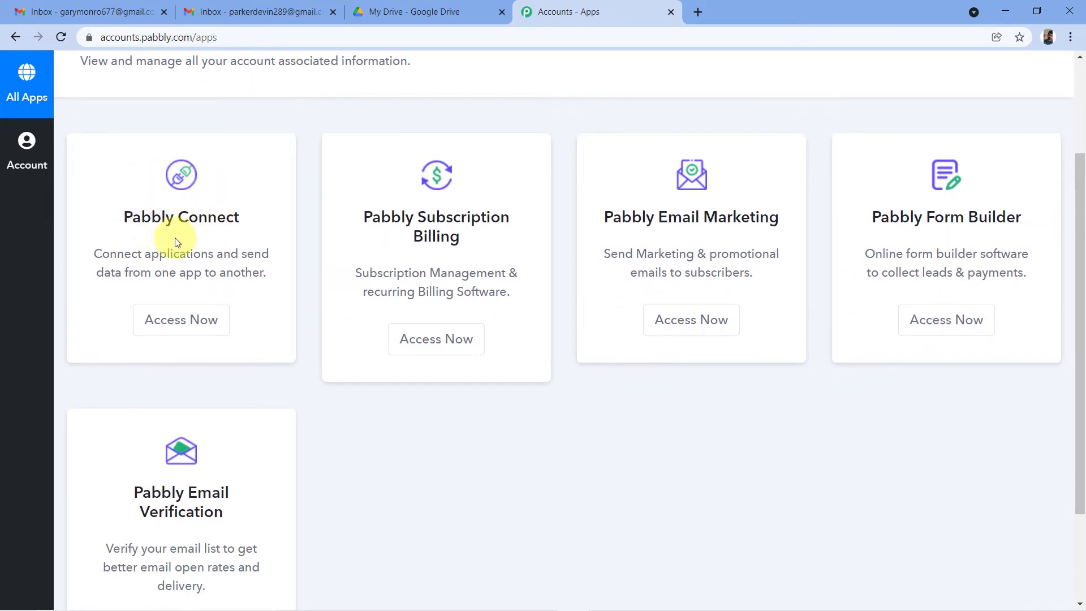
click(186, 324)
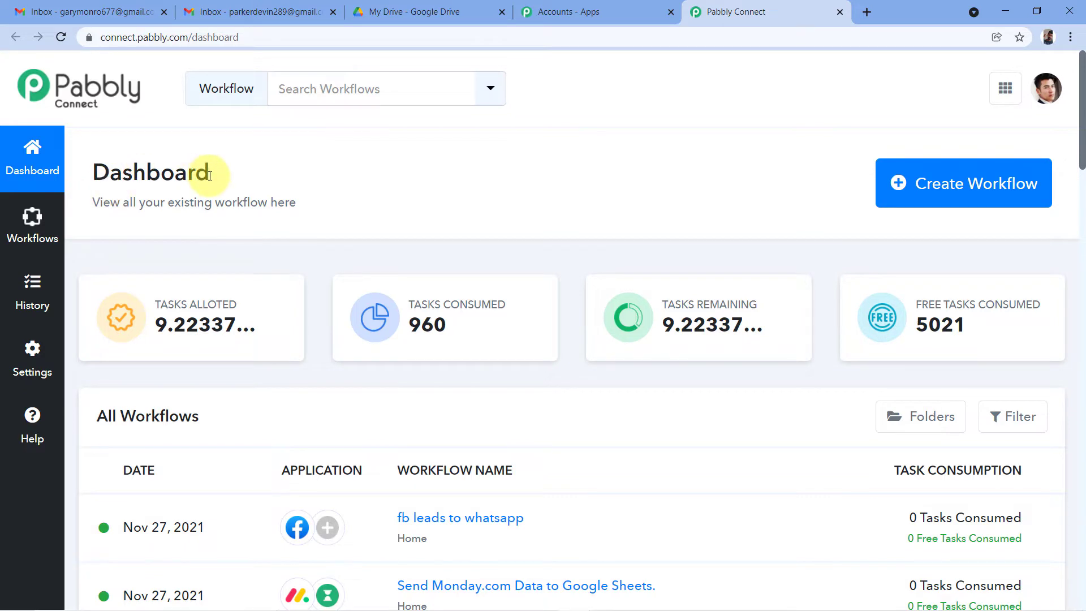
Step: Create a new workflow named "Attachment Files from Gmail to Google Drive"
click(1011, 196)
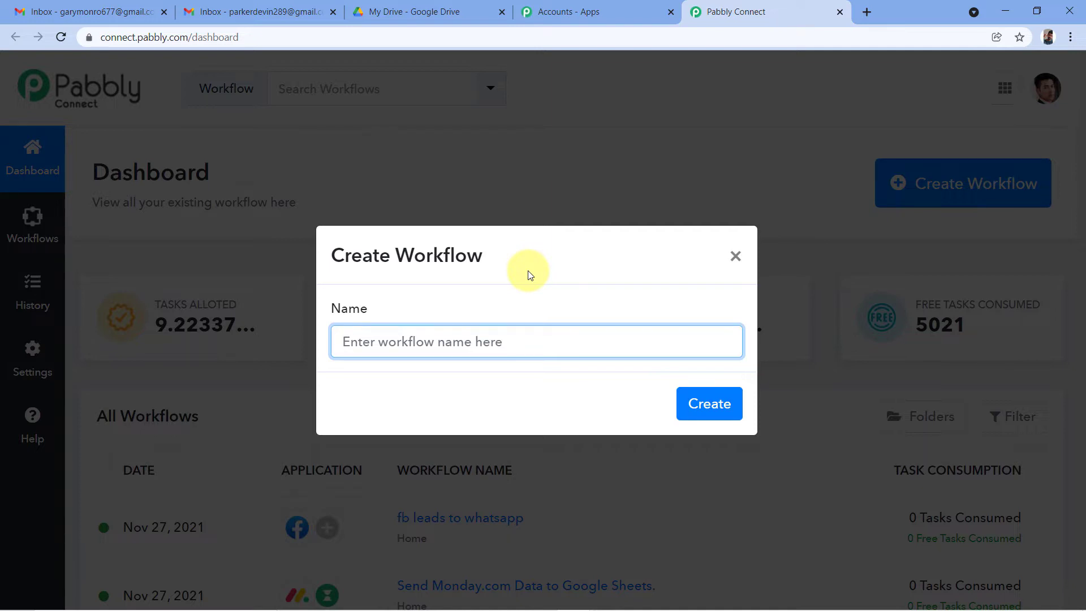
text(Gam)
key(BackSpace)
key(BackSpace)
key(BackSpace)
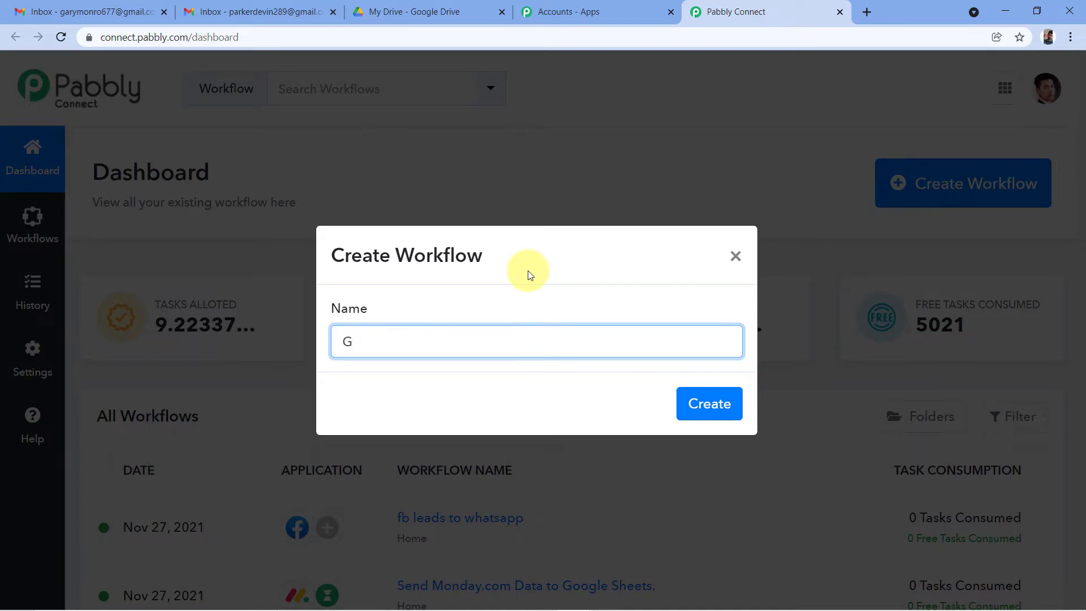
text(Attachment File from Gmail )
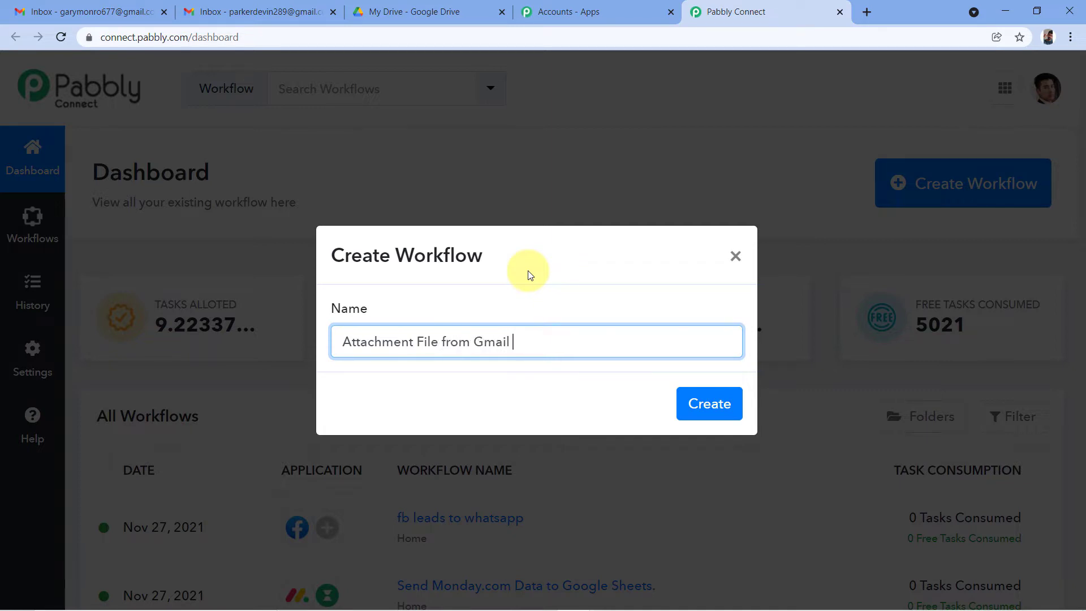
text(to Google Drive)
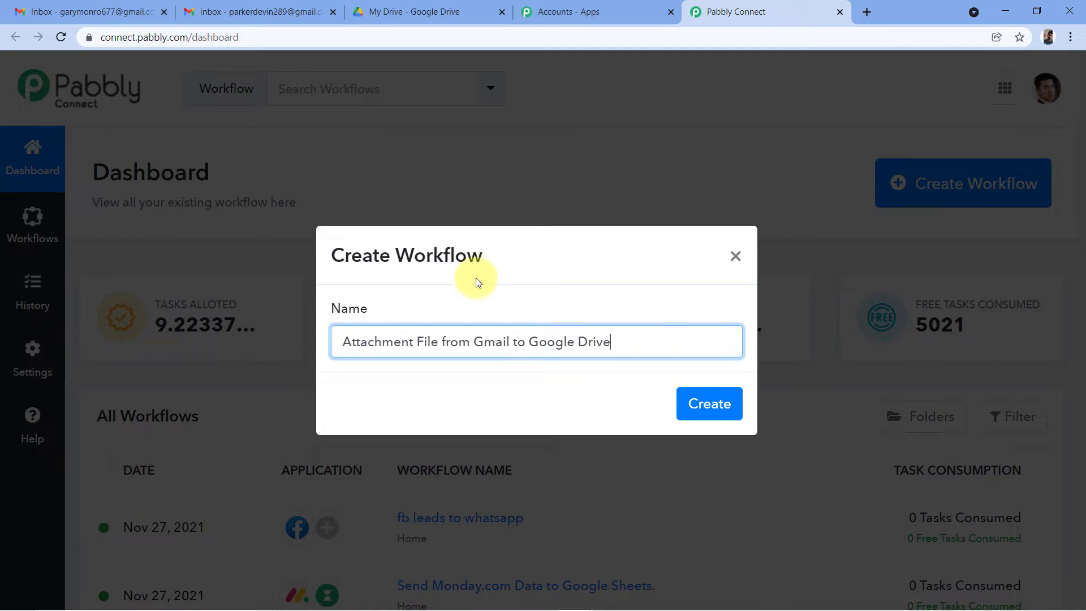
click(441, 343)
text(s)
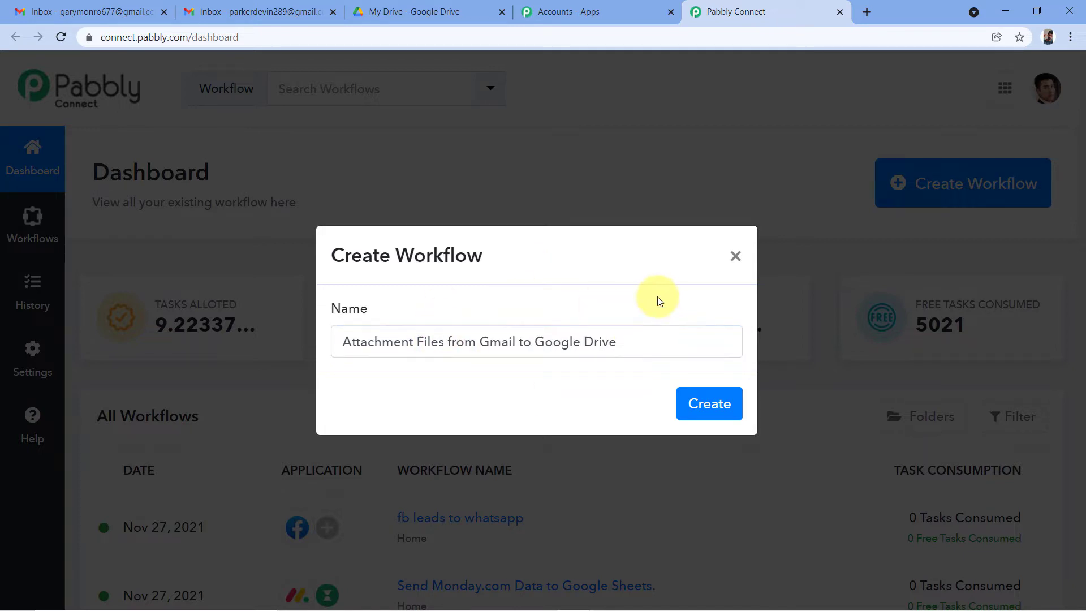
click(697, 404)
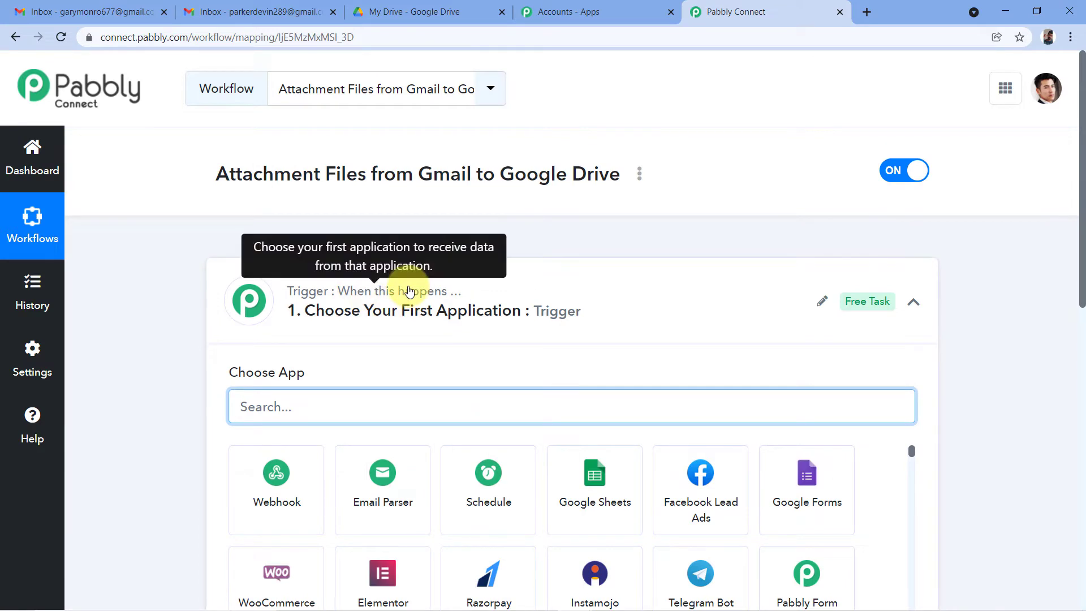
Step: Set Email Parser by Pabbly as the workflow's trigger application and start capturing its response
click(416, 288)
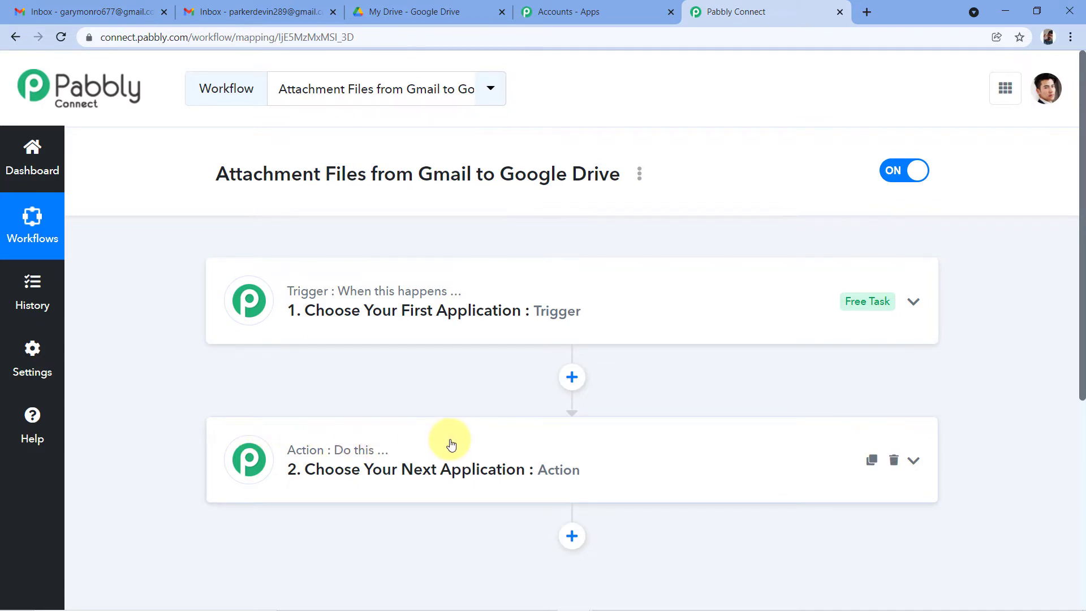
click(326, 300)
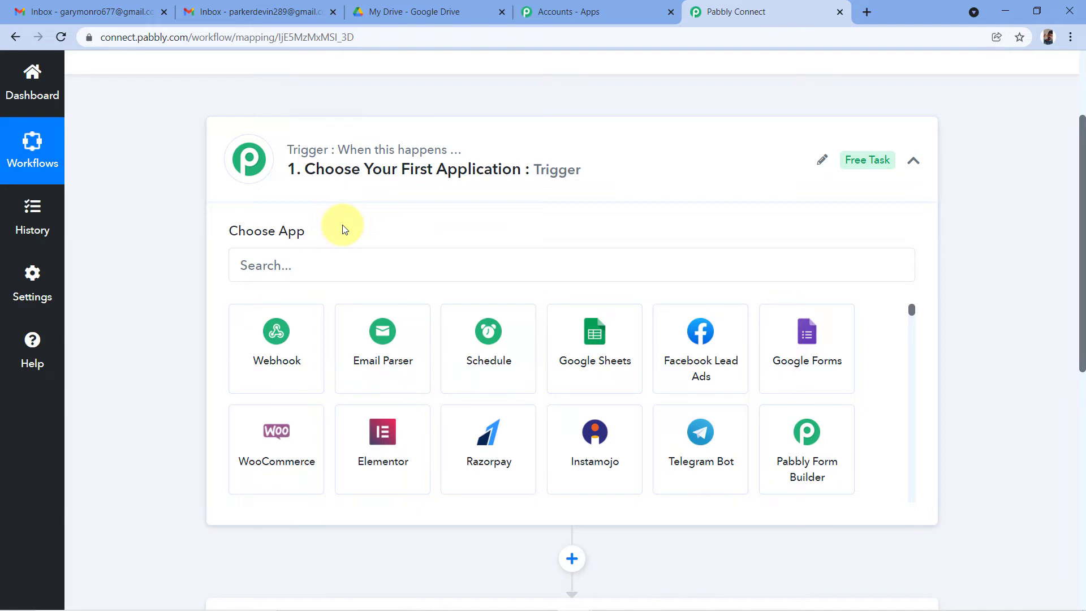
click(269, 265)
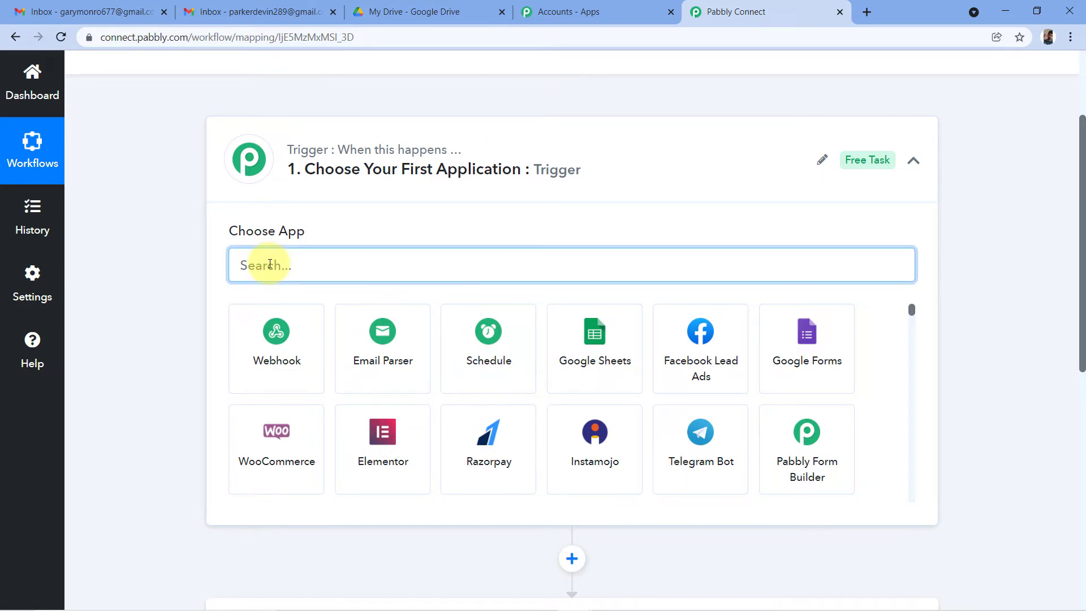
text(Email)
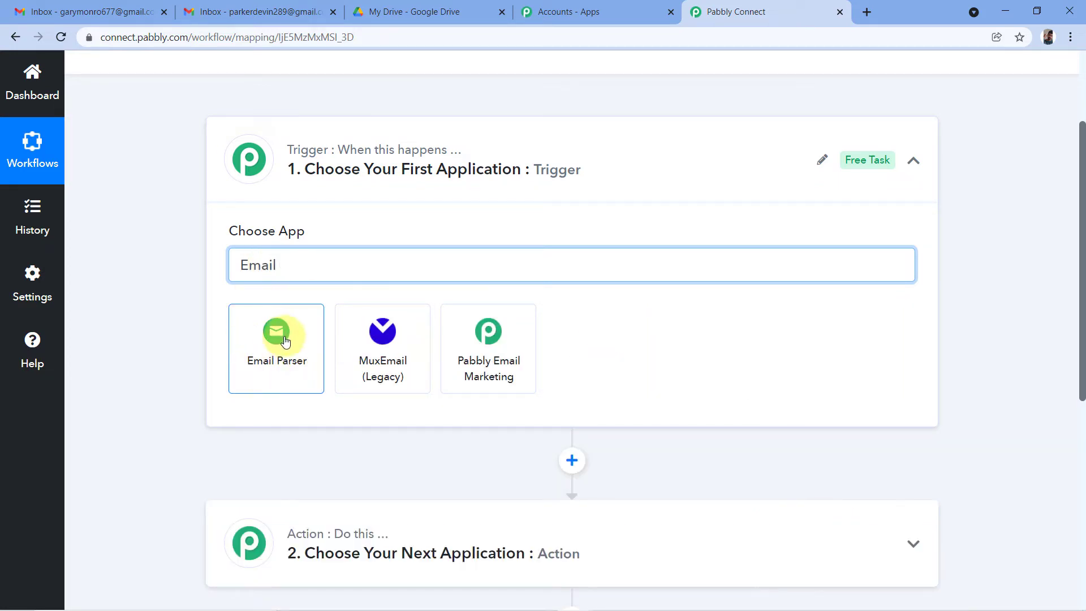
click(271, 340)
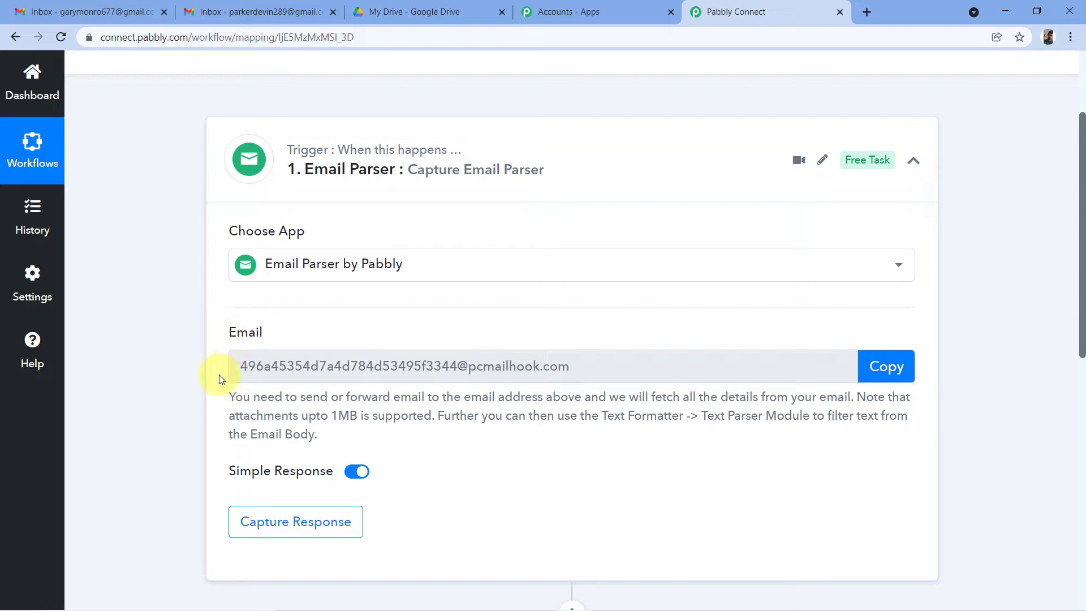
drag(577, 365, 233, 357)
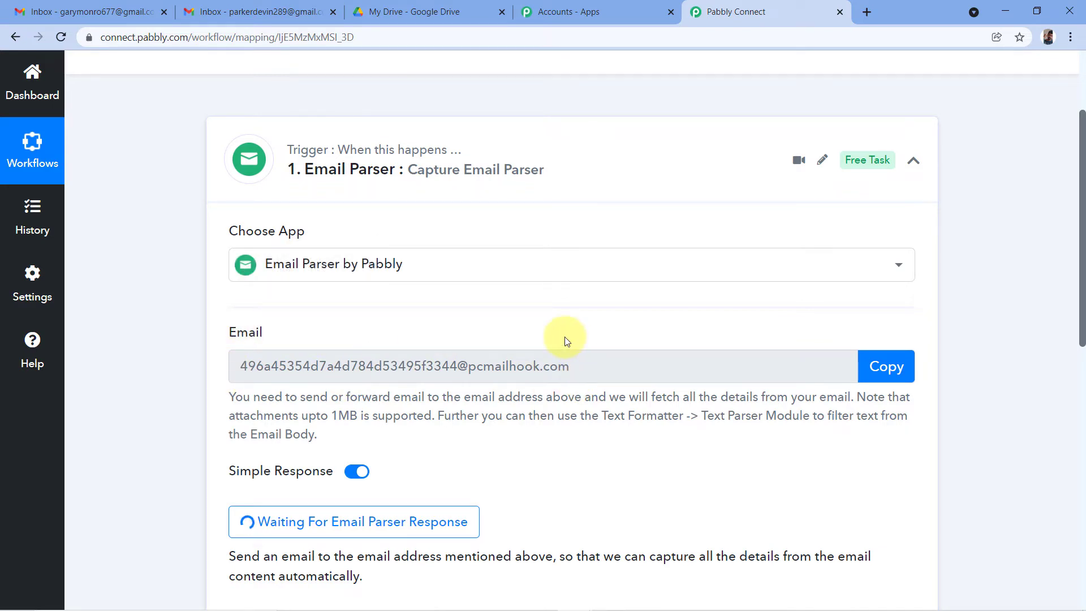
Step: Switch to Gmail, open its Forwarding and POP/IMAP settings and start adding a new forwarding address
click(79, 12)
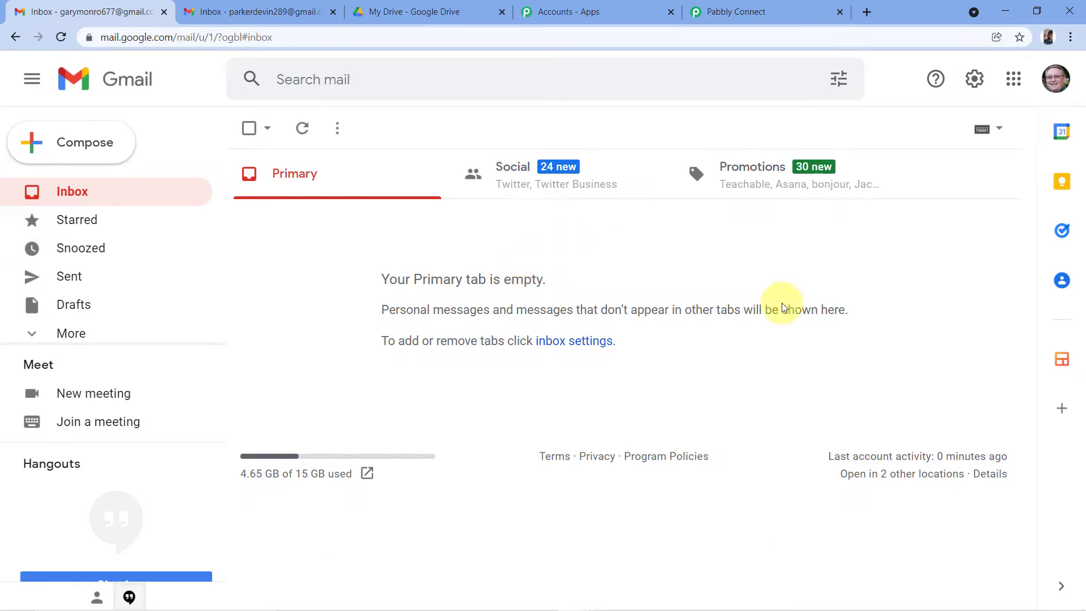
click(1056, 79)
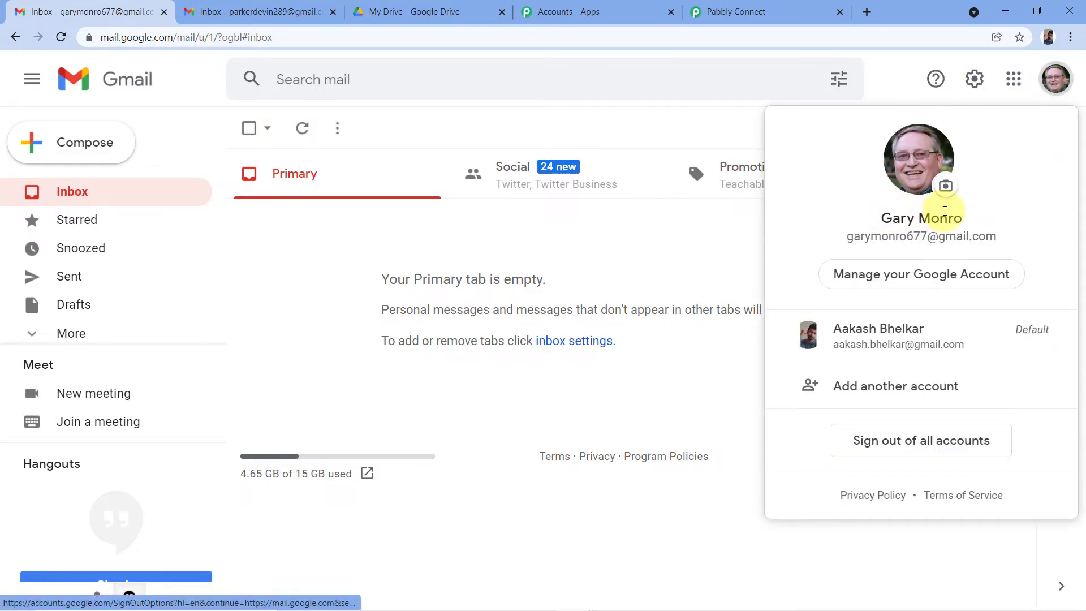
click(680, 238)
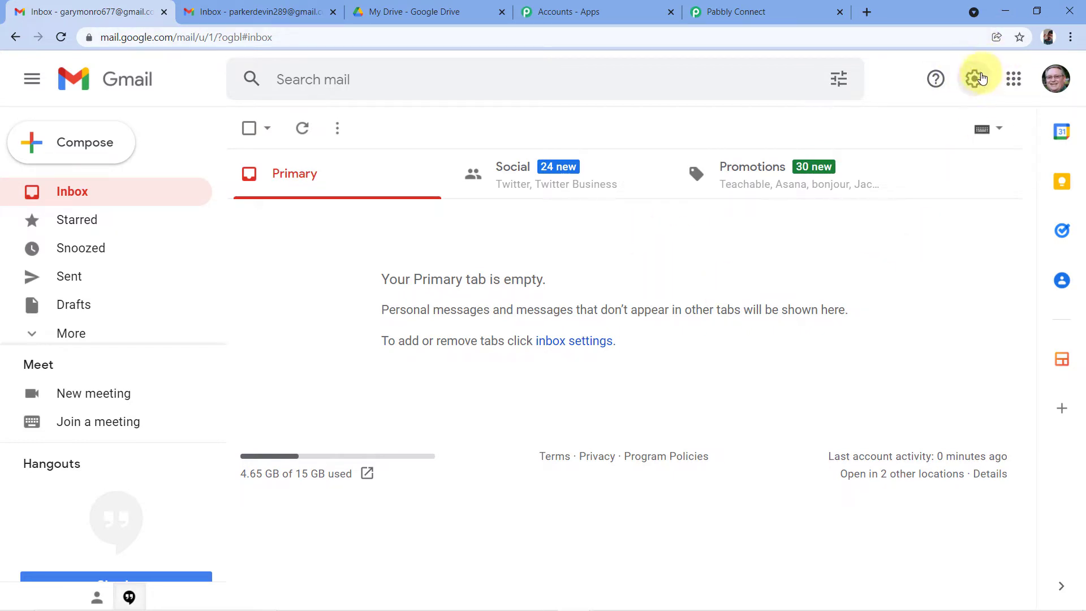
click(981, 79)
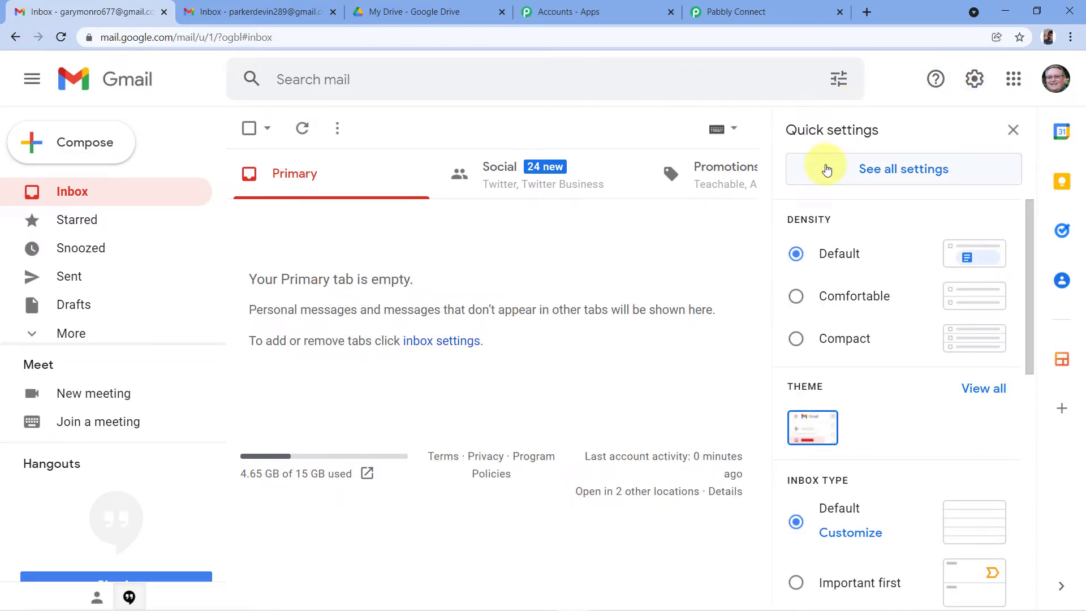
click(826, 169)
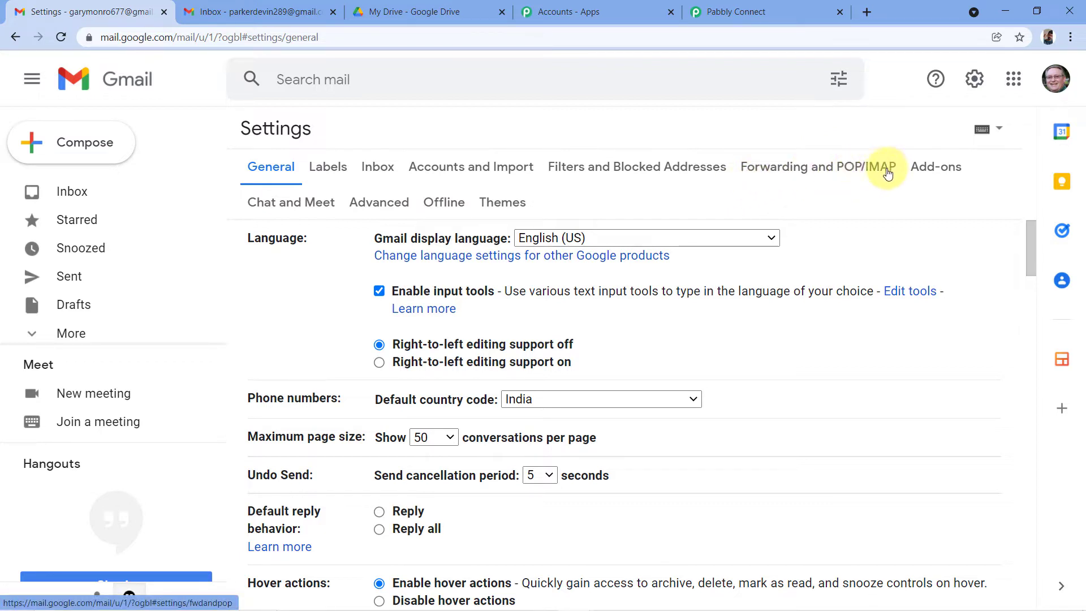
click(778, 173)
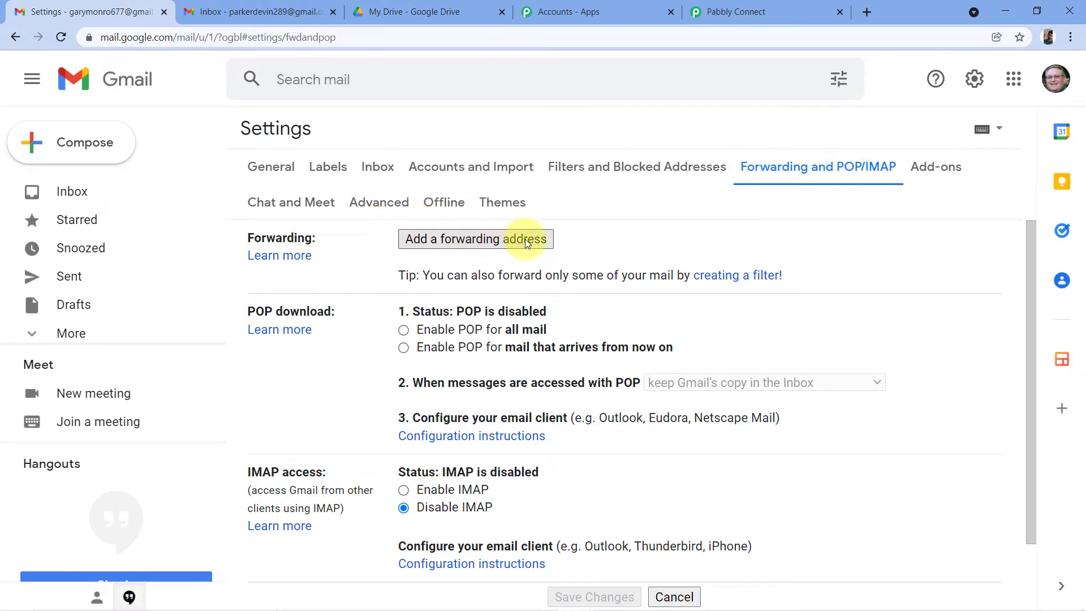
click(459, 242)
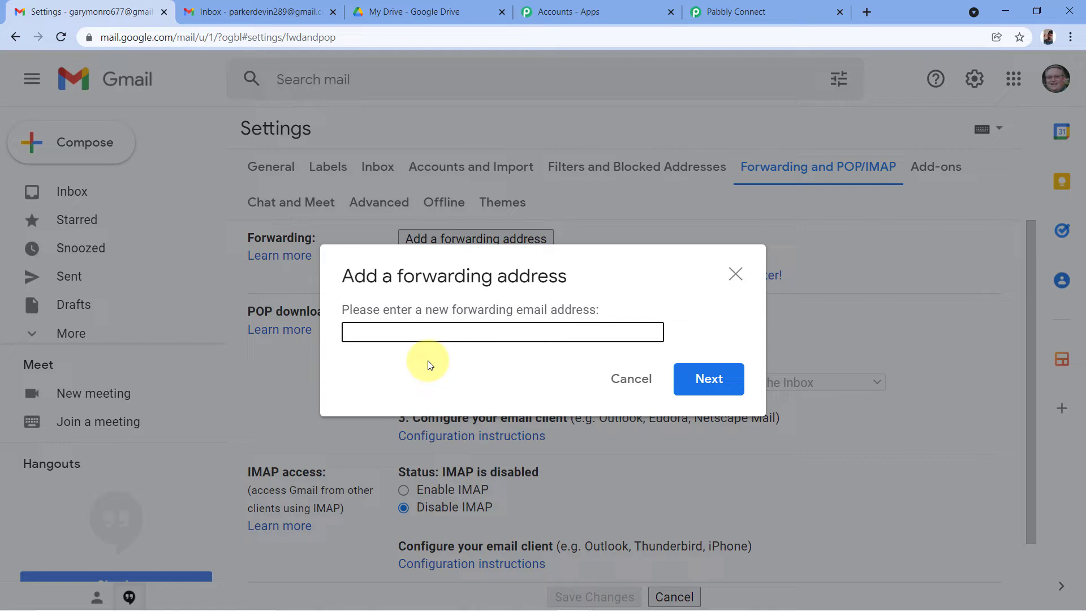
Step: Copy the Email Parser address from the Pabbly Connect trigger and add it as Gmail's forwarding address, confirming the request
click(755, 9)
scroll(307, 283, down, 1)
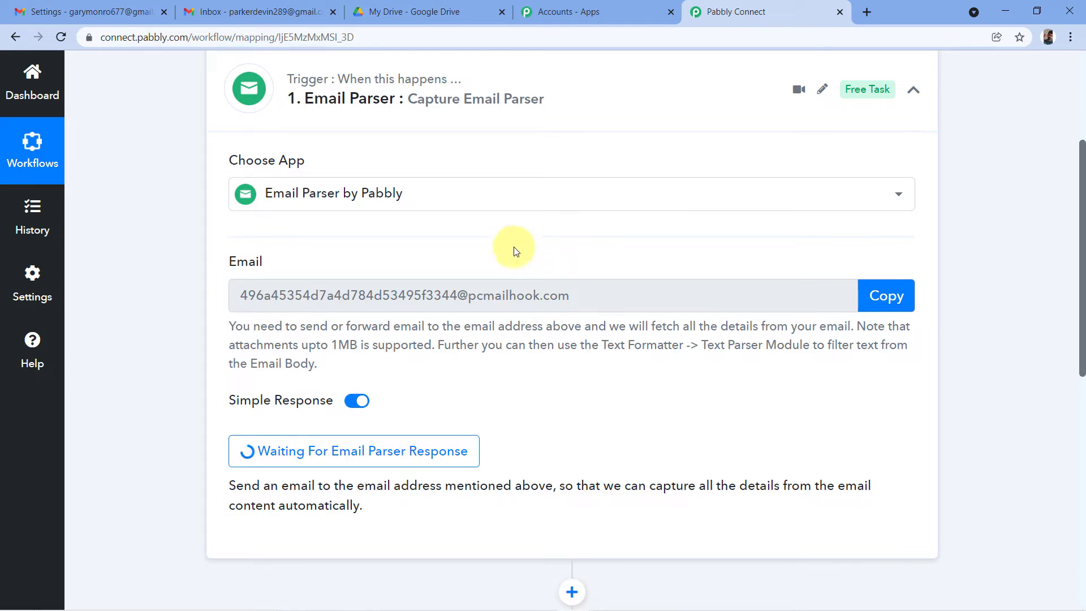
click(883, 301)
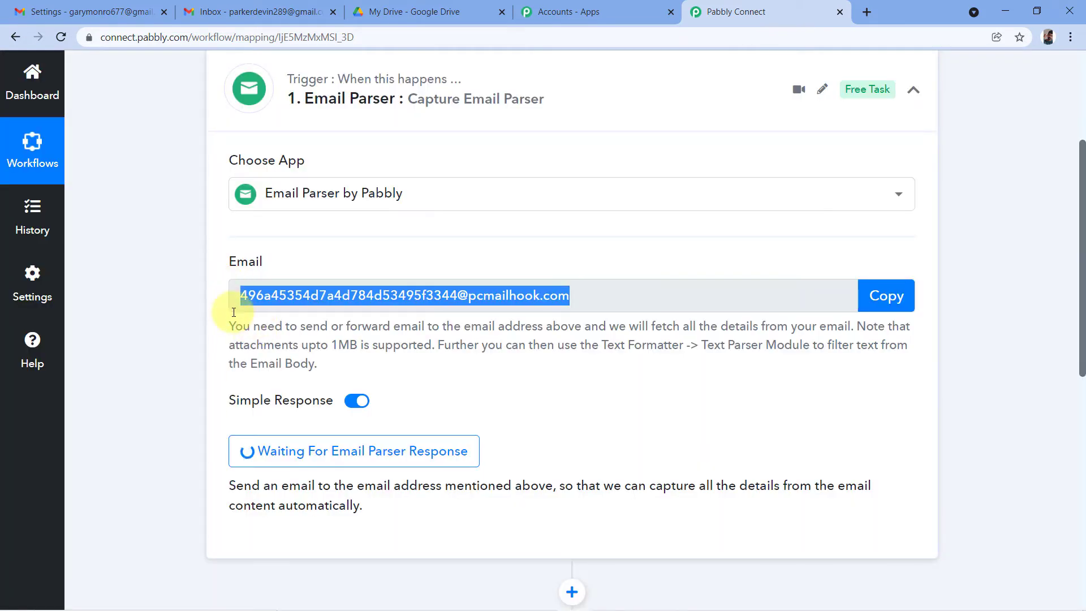
click(31, 11)
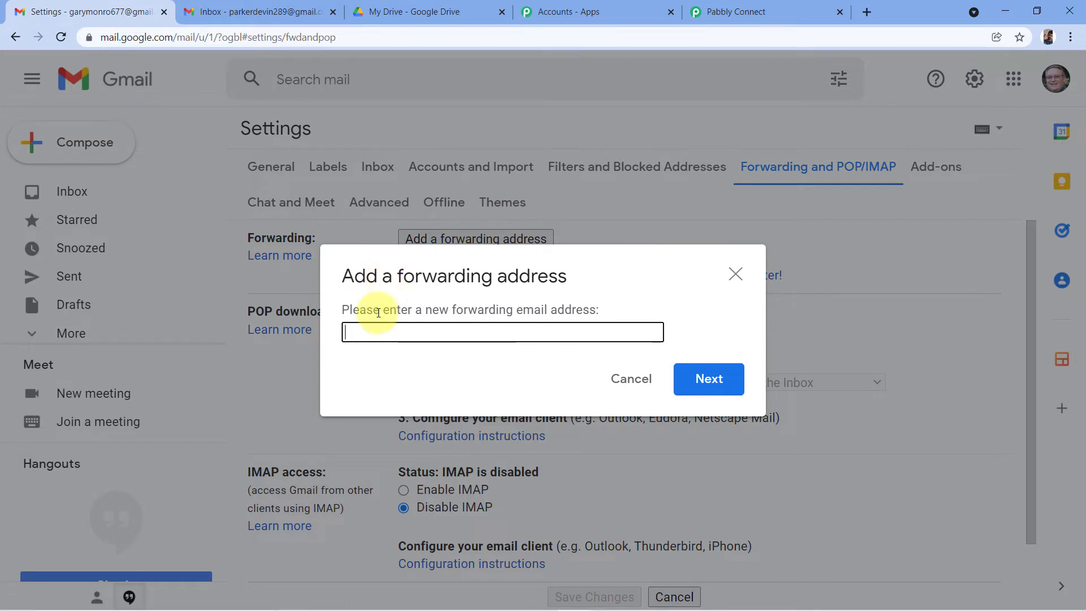
right_click(368, 330)
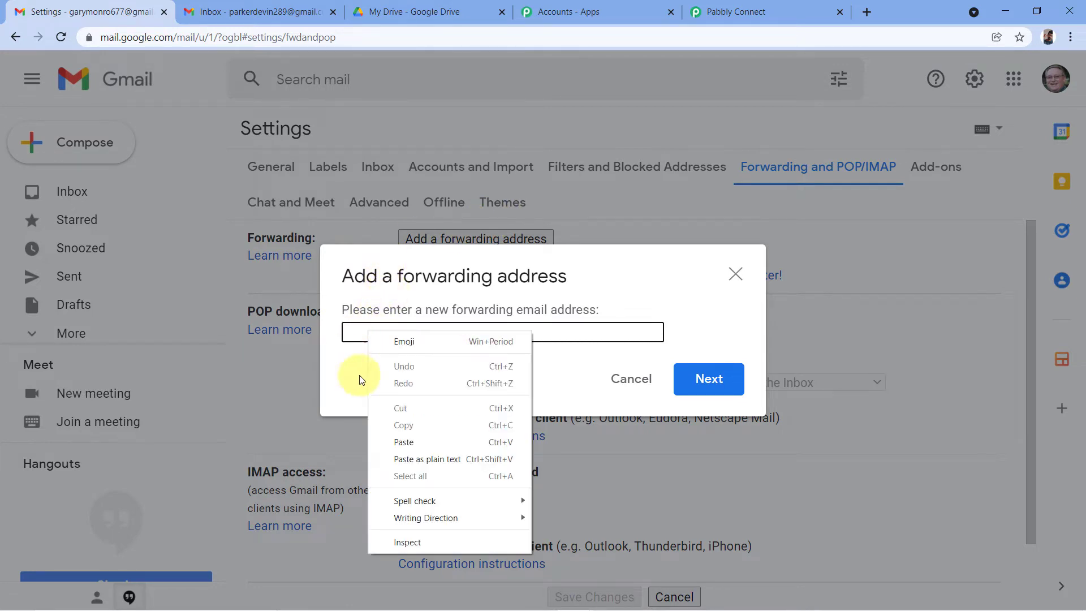
click(407, 437)
click(733, 391)
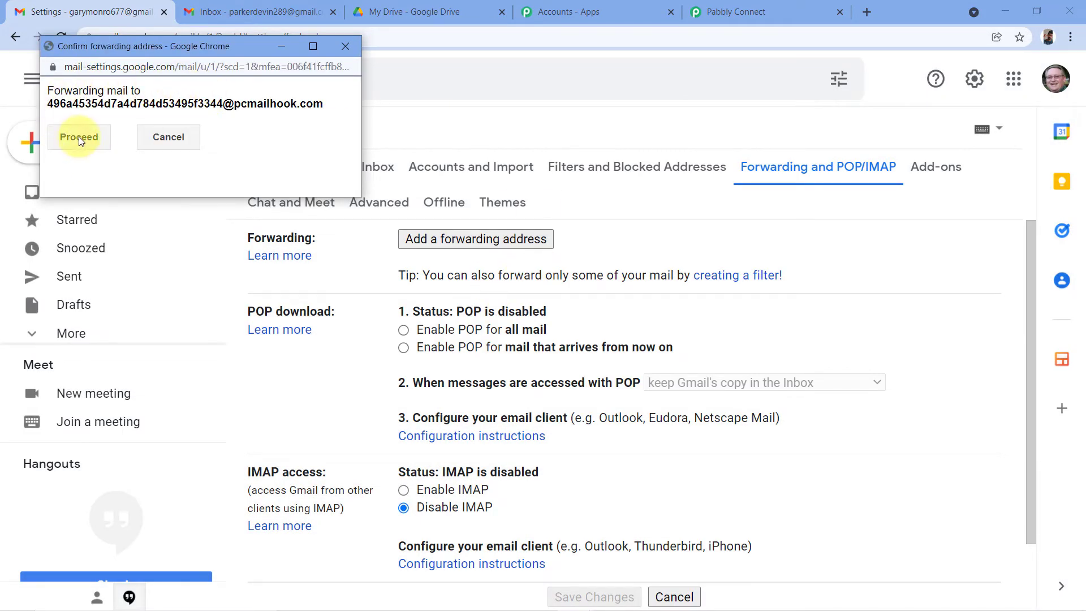
click(79, 137)
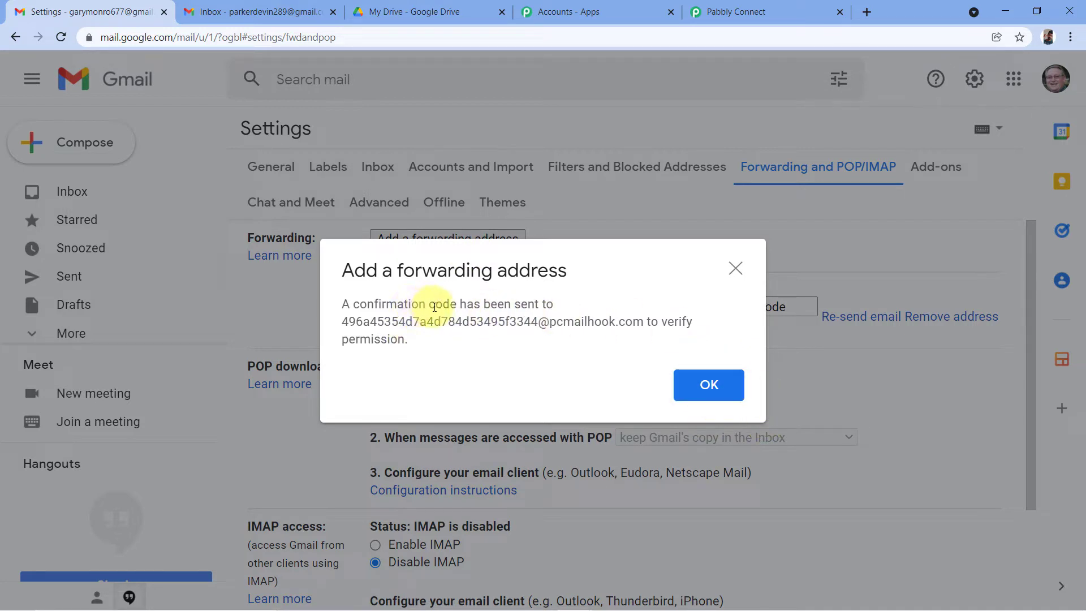
drag(340, 326, 648, 321)
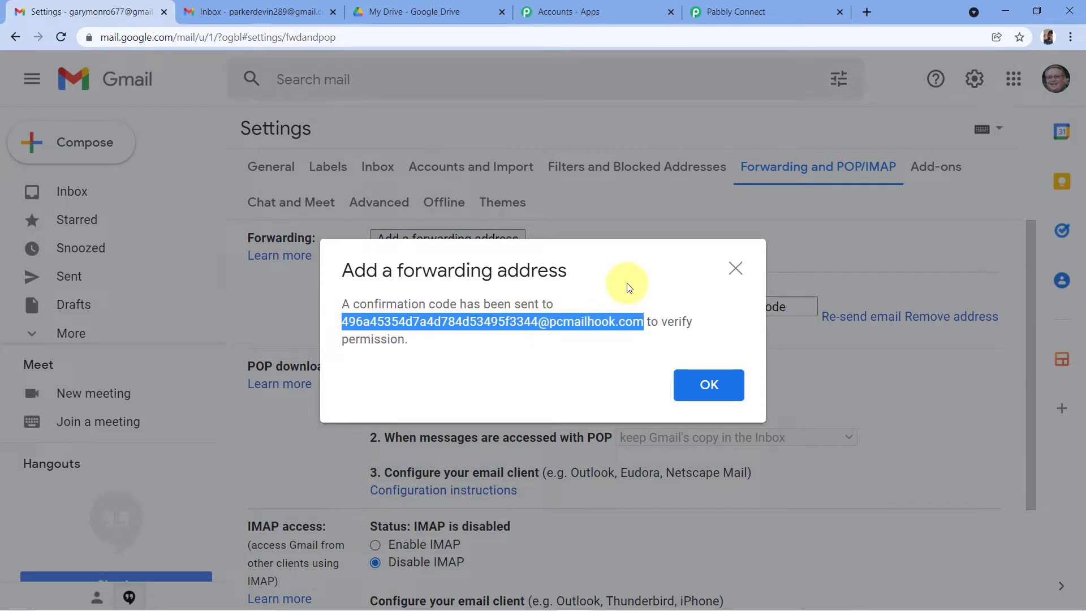
click(613, 351)
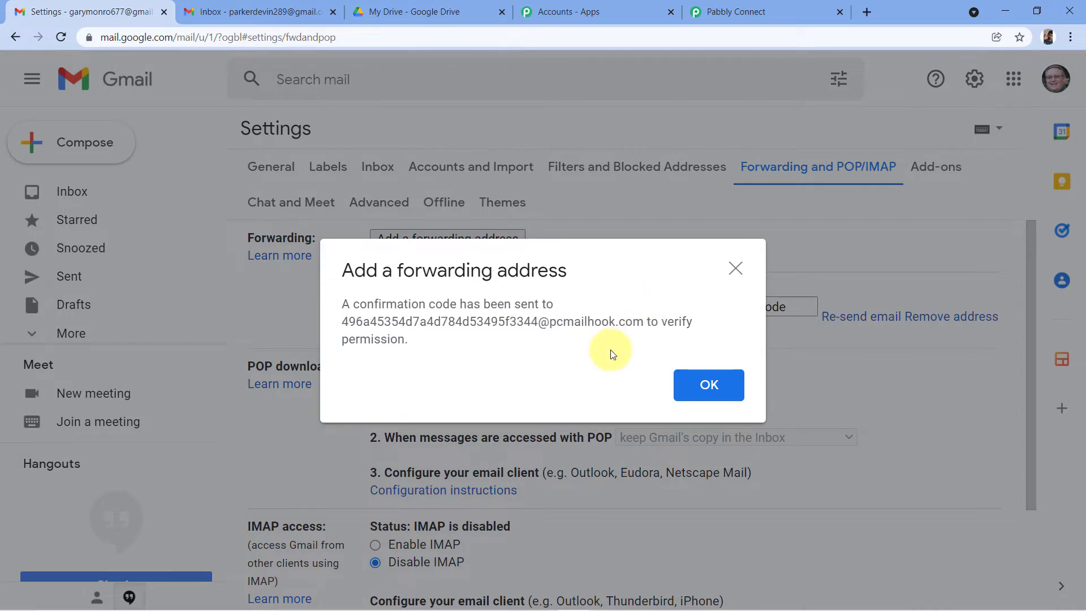
click(710, 388)
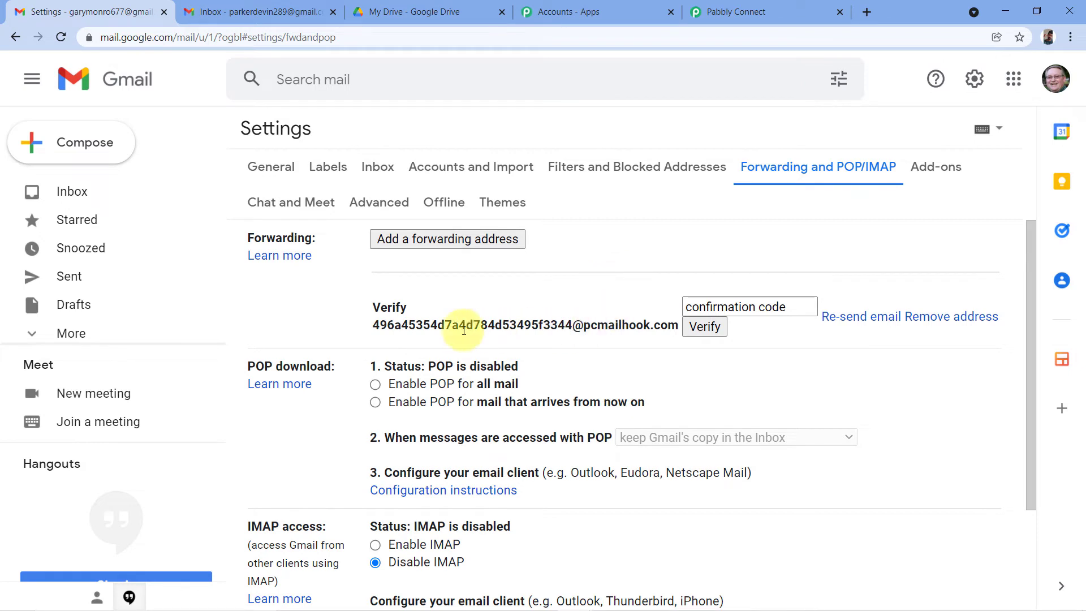
Step: Check the forwarding address awaiting verification, then switch to Pabbly Connect and examine the sender and subject of the captured Email Parser response
drag(374, 325, 679, 326)
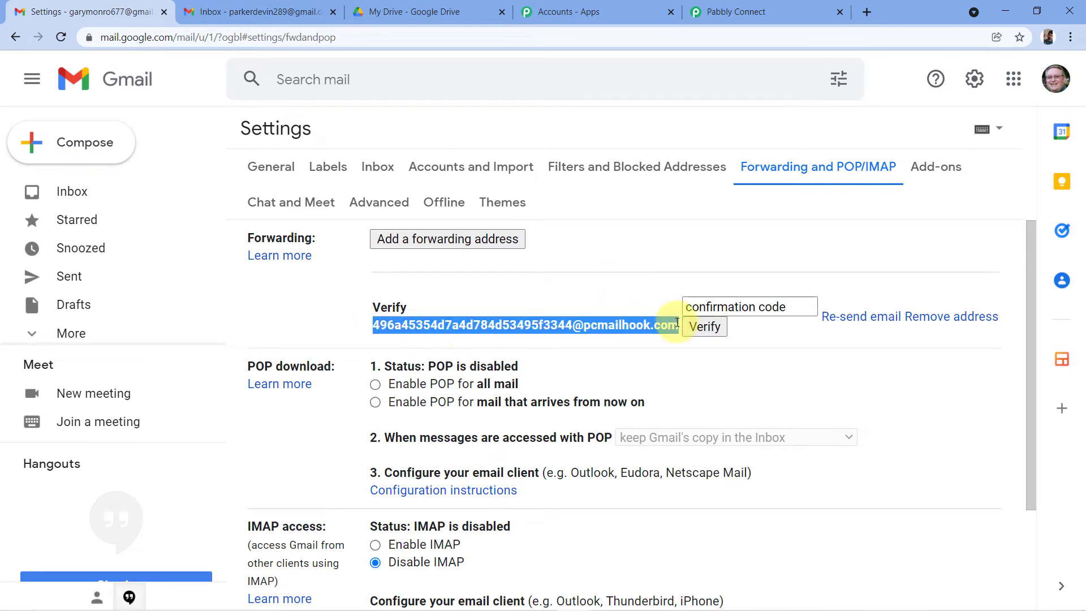
click(607, 286)
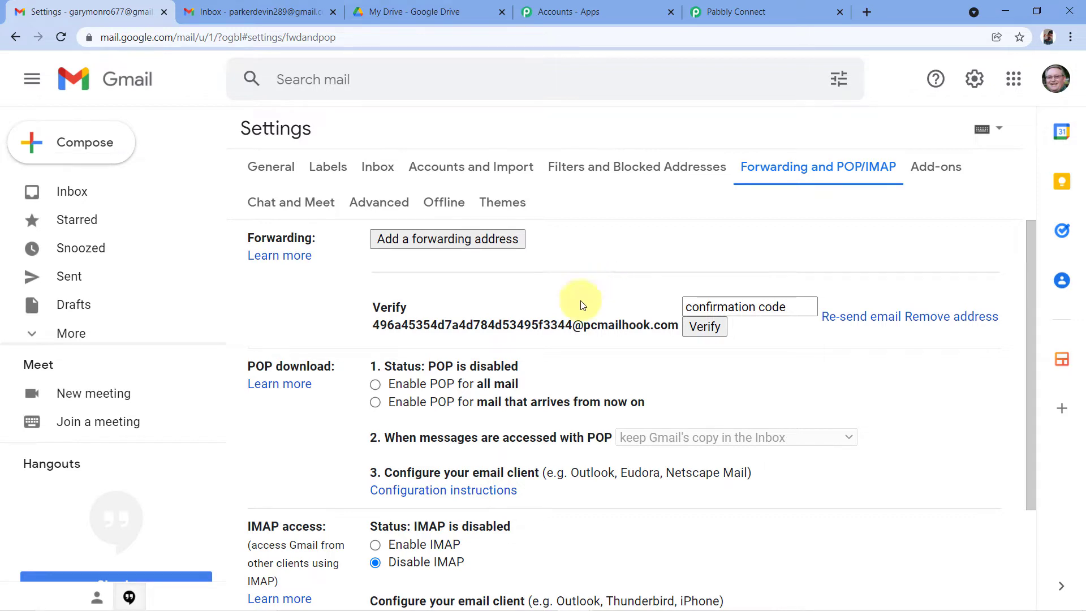
click(790, 5)
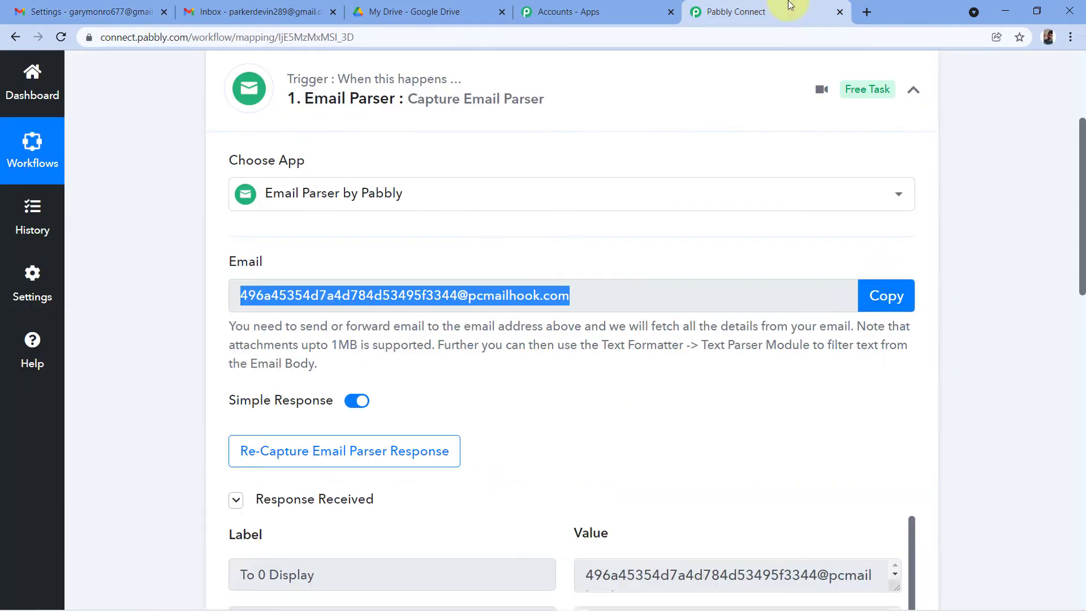
click(586, 405)
scroll(604, 383, down, 5)
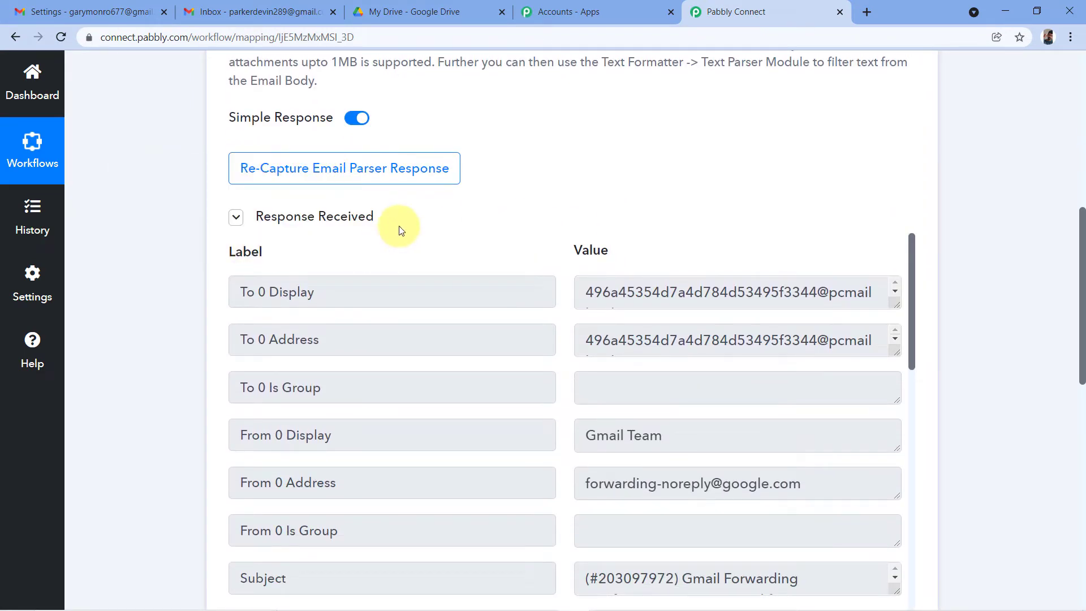
scroll(564, 205, down, 1)
scroll(563, 218, down, 1)
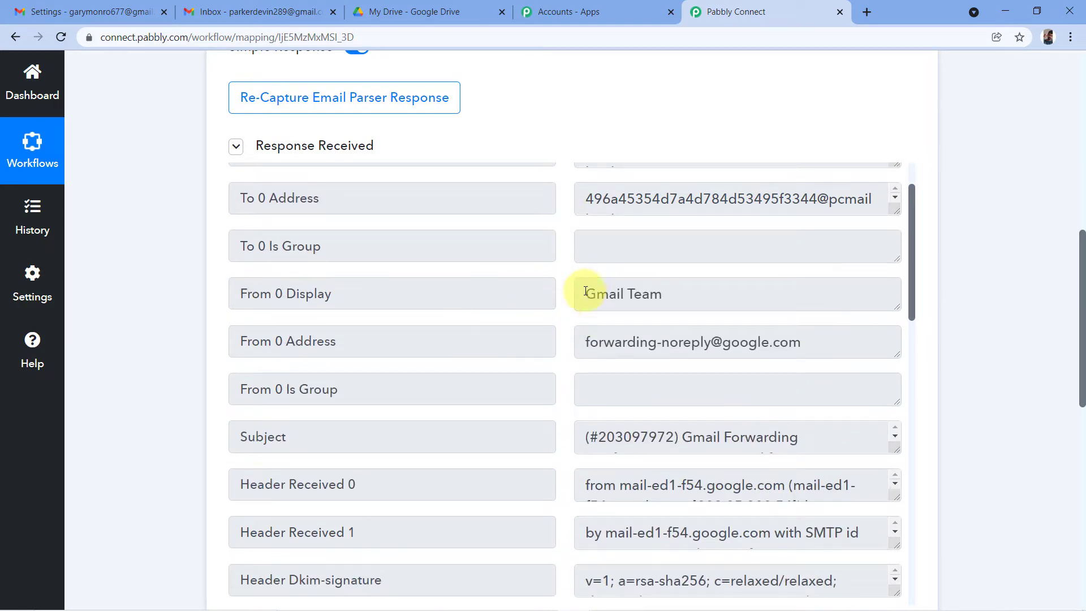
mouse_move(583, 292)
mouse_down()
mouse_move(696, 294)
mouse_move(582, 277)
mouse_up()
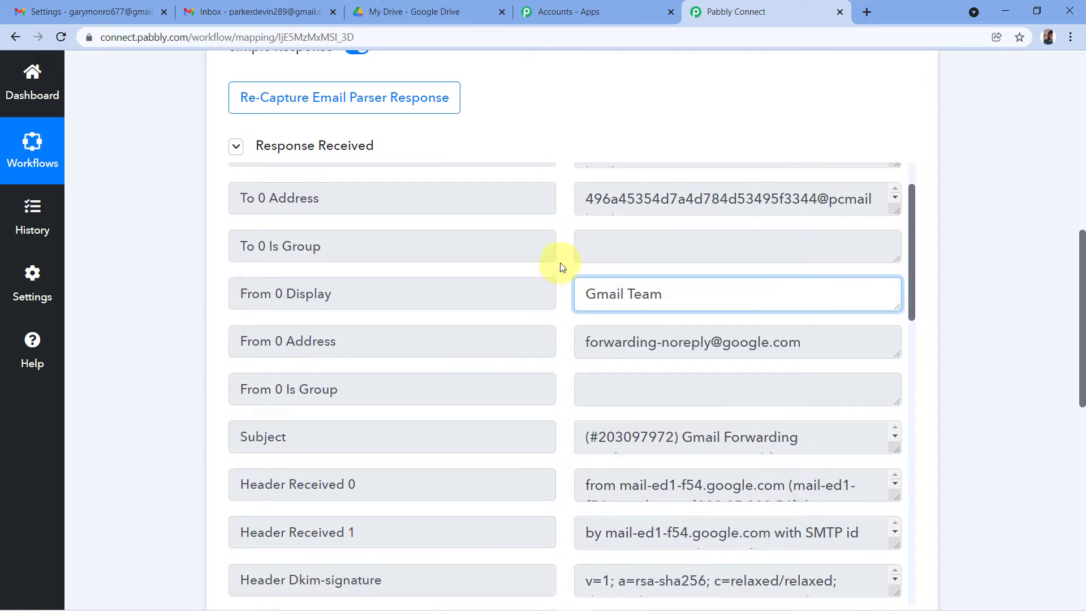
scroll(560, 263, down, 3)
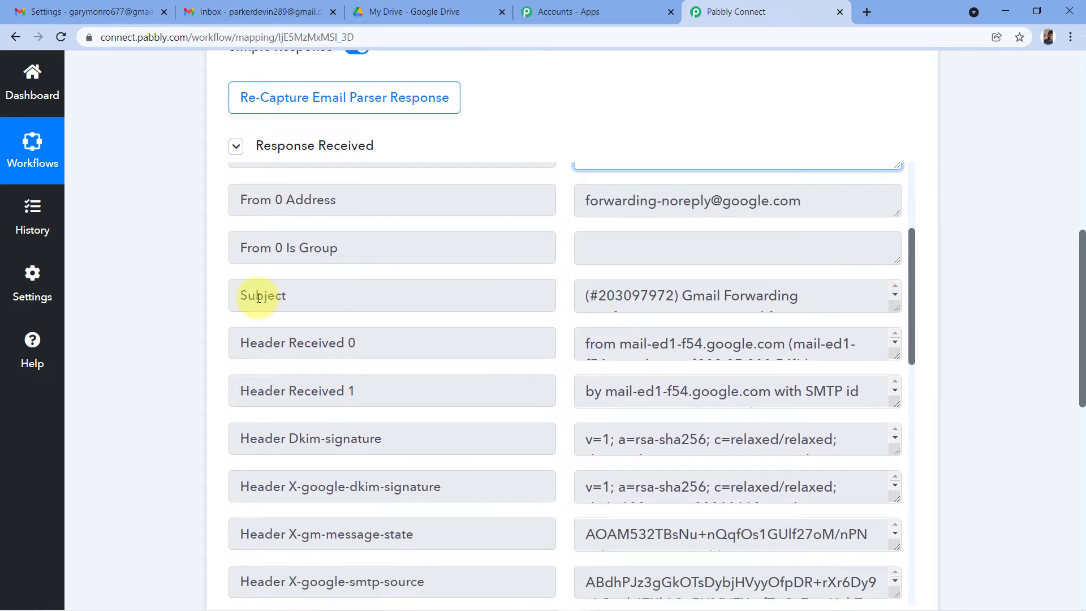
drag(895, 308, 897, 405)
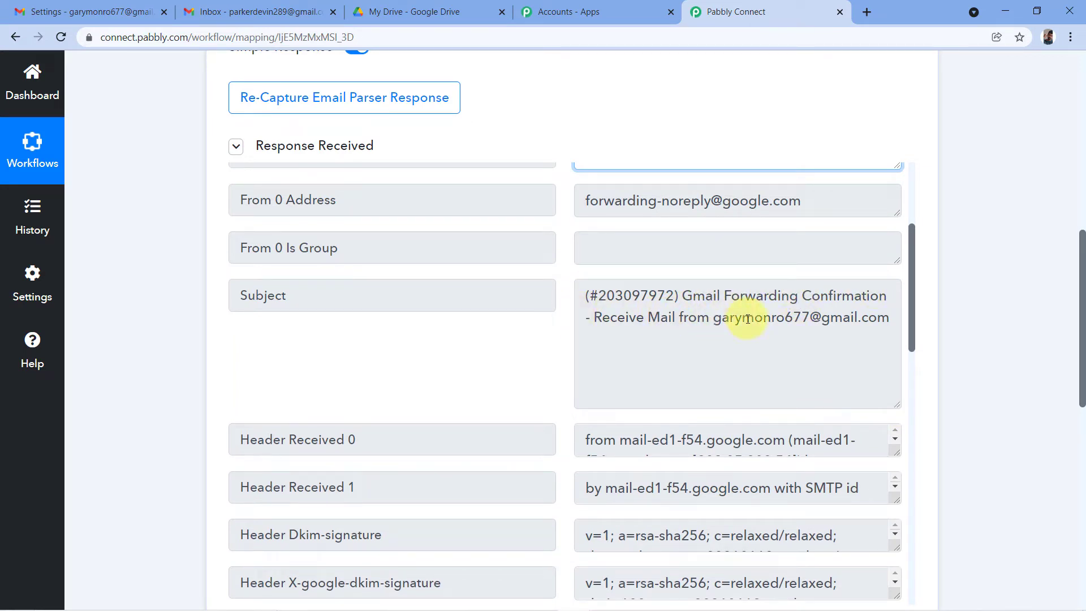
drag(716, 319, 892, 315)
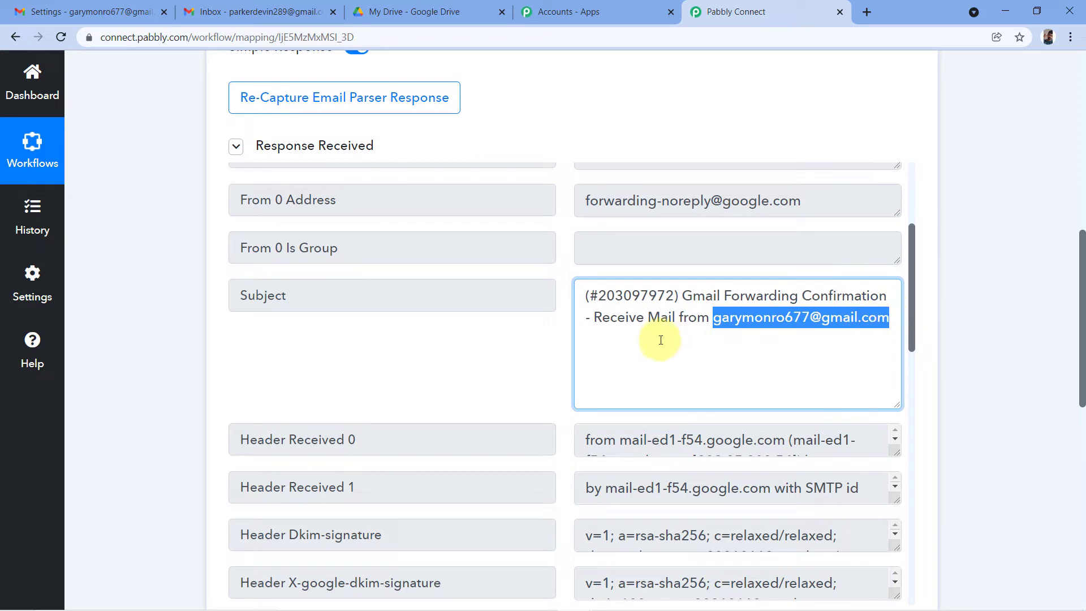
click(621, 340)
scroll(575, 240, up, 10)
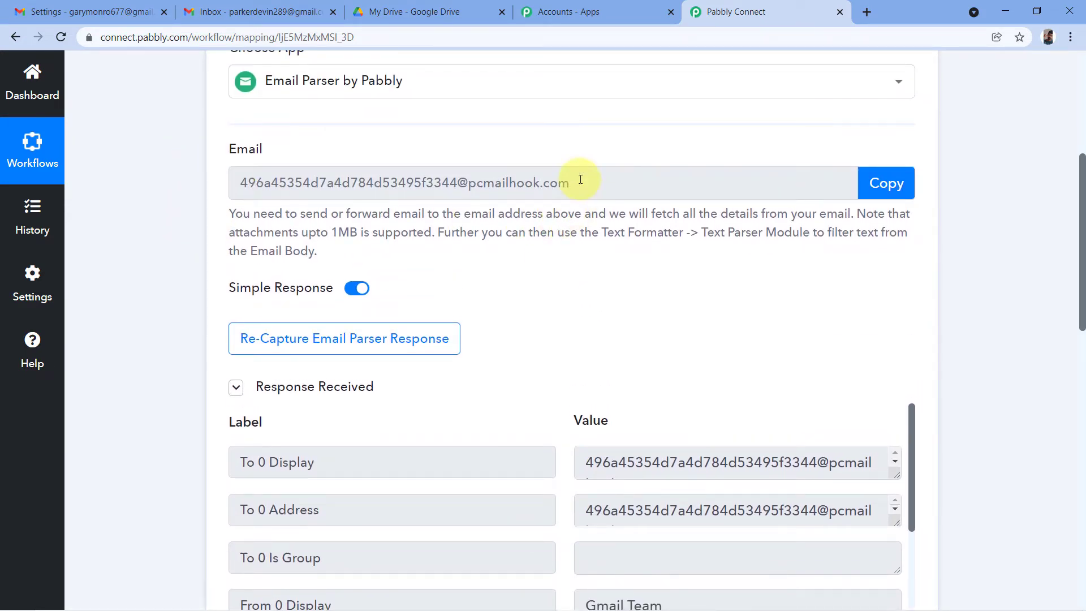
Step: Expand the Body Text value in the captured response and copy the Gmail forwarding confirmation code
scroll(554, 346, down, 10)
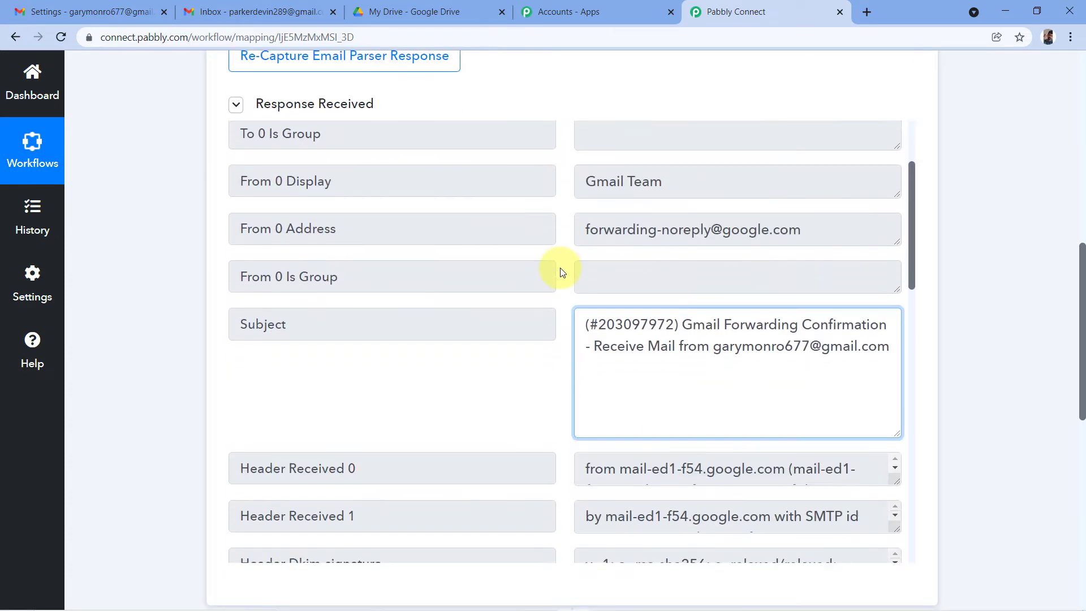
scroll(560, 272, down, 6)
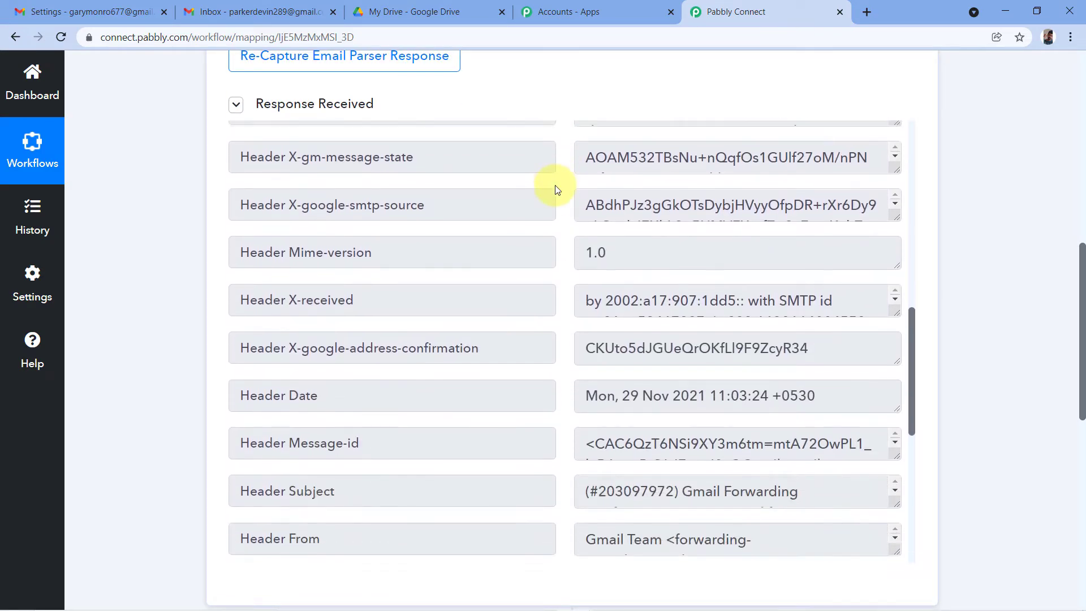
scroll(555, 190, down, 8)
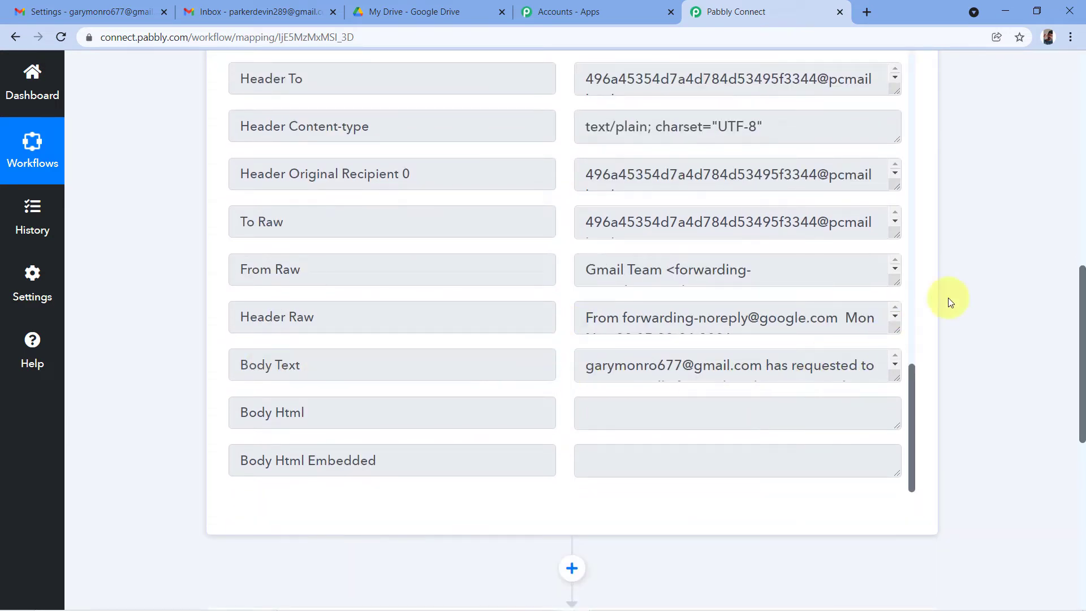
scroll(961, 282, down, 1)
scroll(975, 269, down, 2)
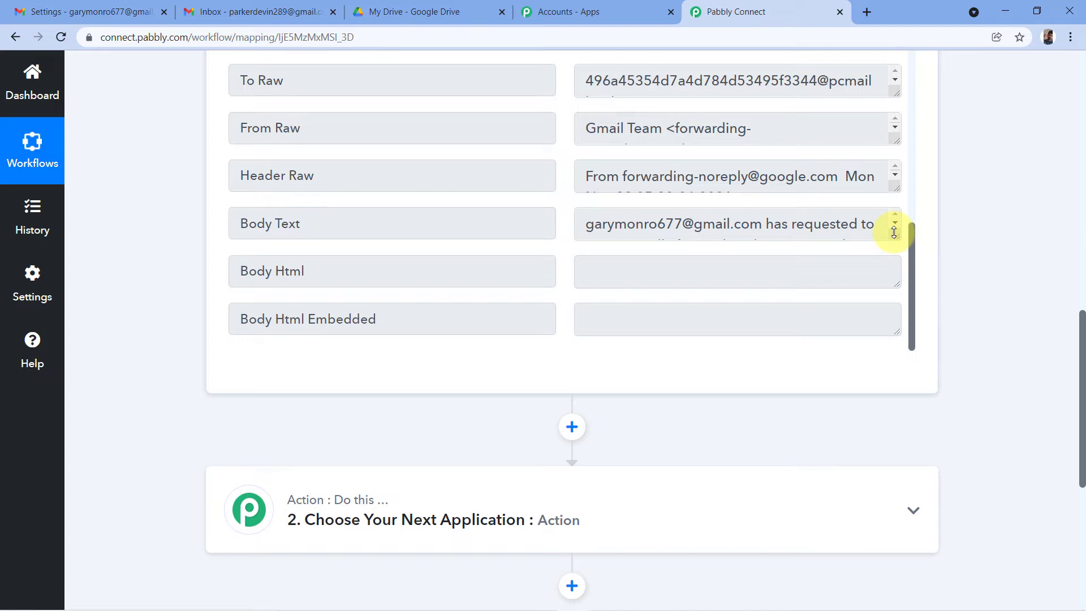
drag(893, 232, 909, 311)
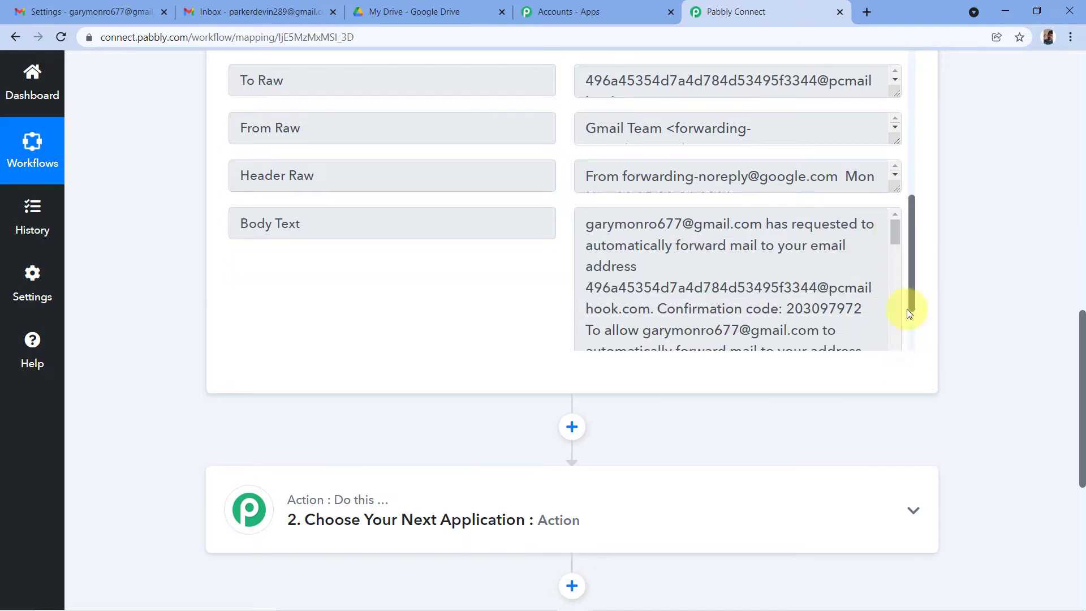
scroll(937, 185, down, 1)
scroll(1018, 233, up, 3)
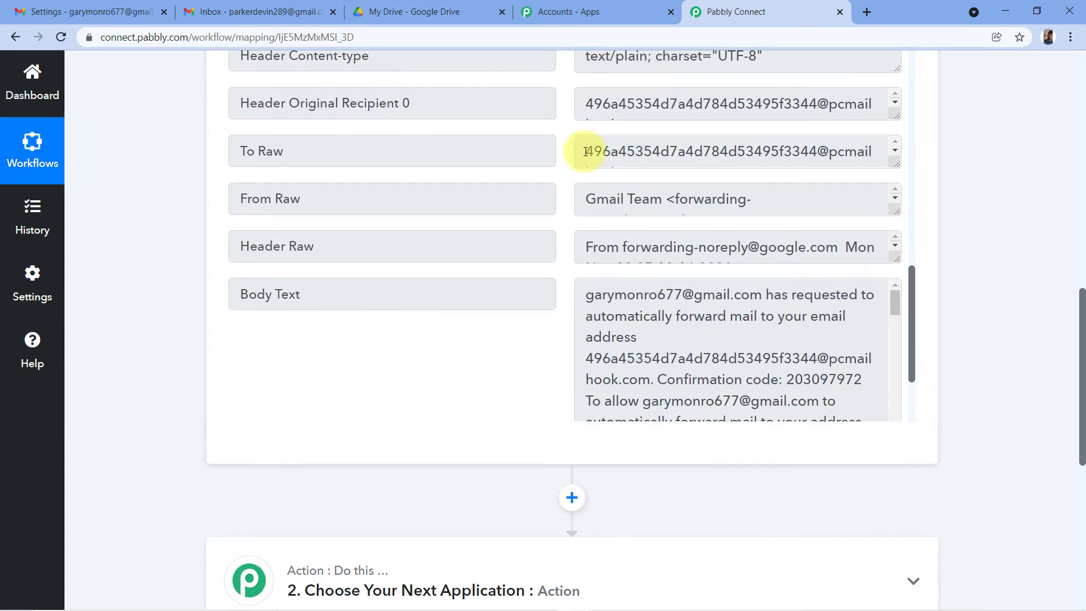
scroll(574, 151, down, 1)
scroll(560, 187, down, 3)
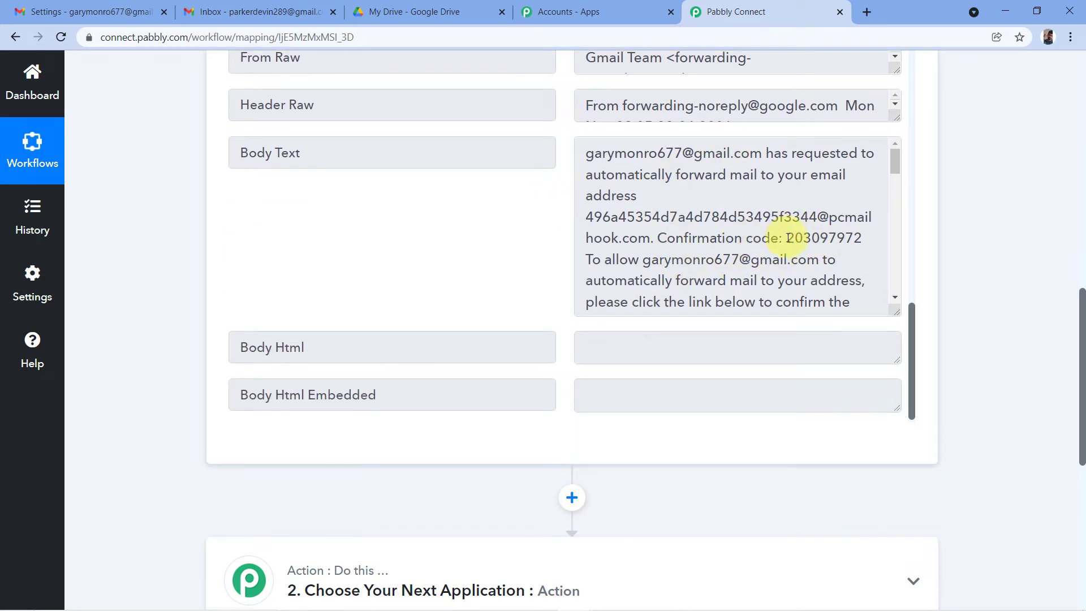
drag(788, 238, 860, 241)
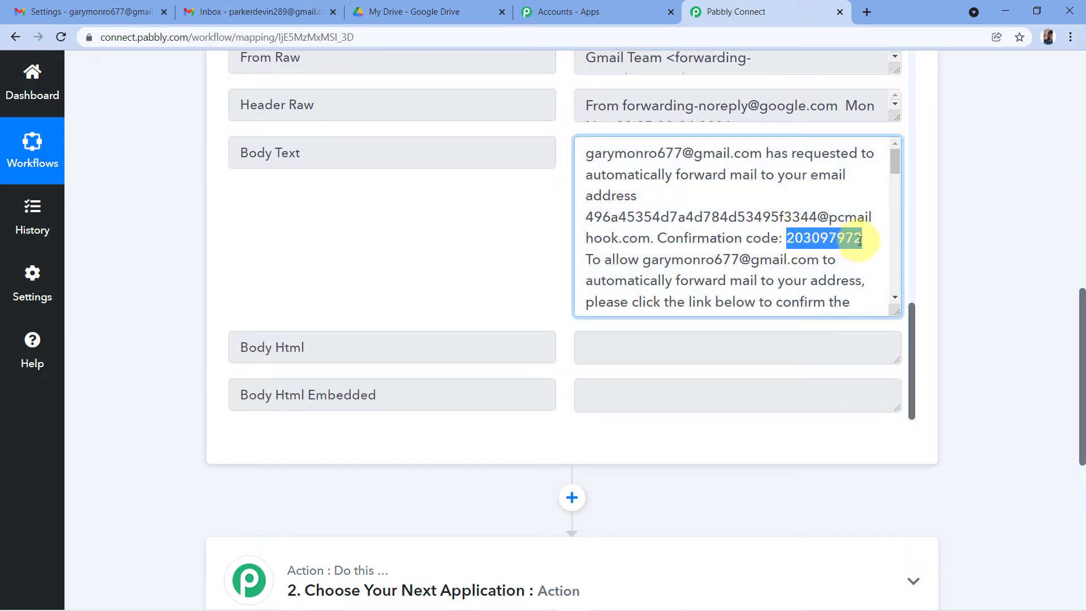
right_click(834, 237)
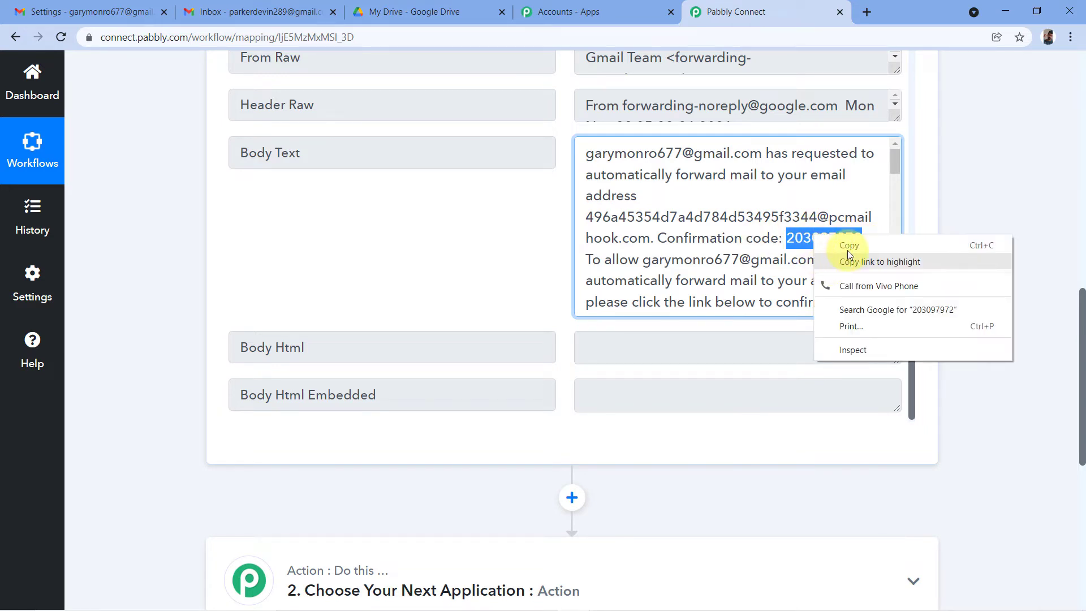
click(850, 242)
click(851, 242)
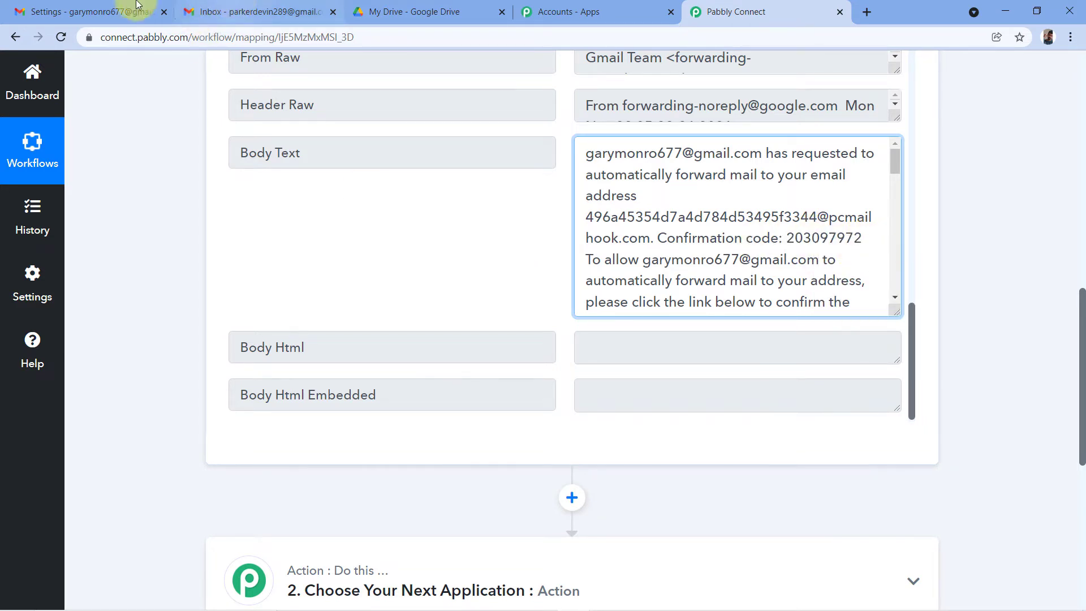
Step: Switch to Gmail's forwarding settings, paste the confirmation code for the Email Parser address and verify it
click(105, 5)
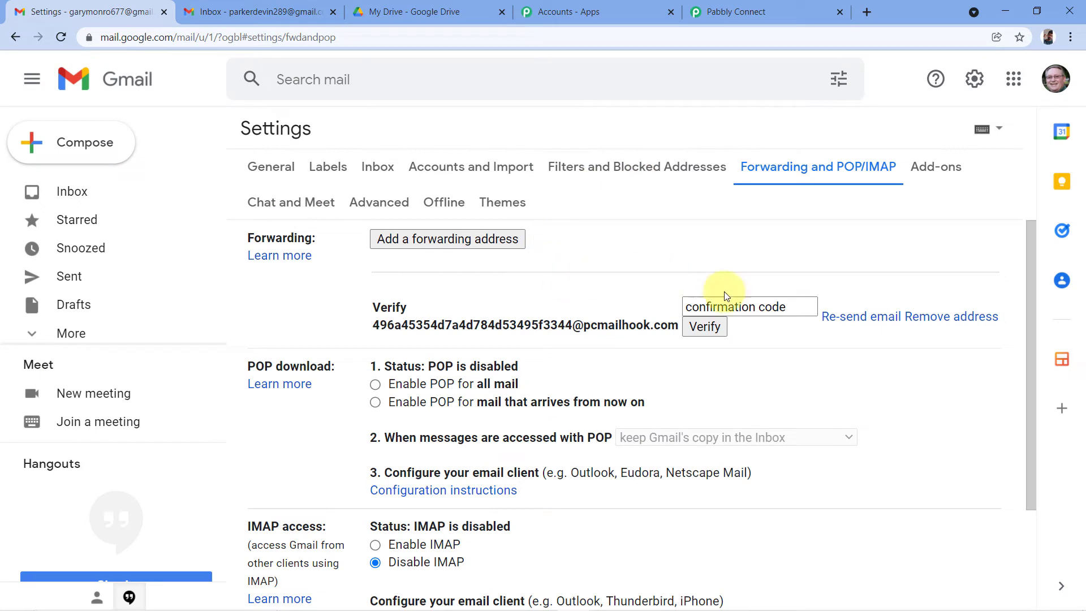
click(717, 304)
right_click(715, 306)
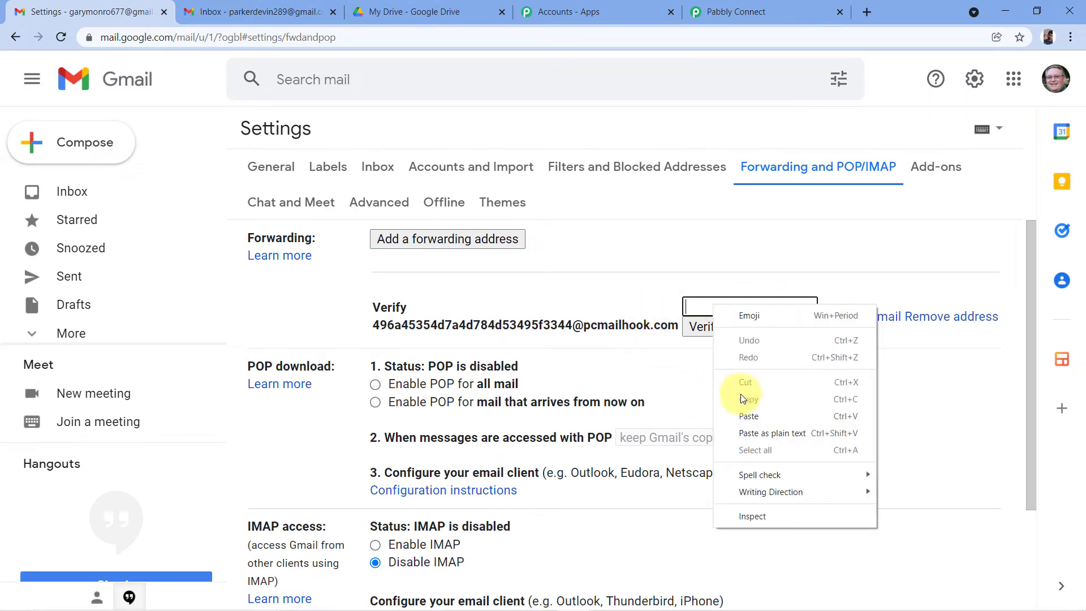
click(742, 417)
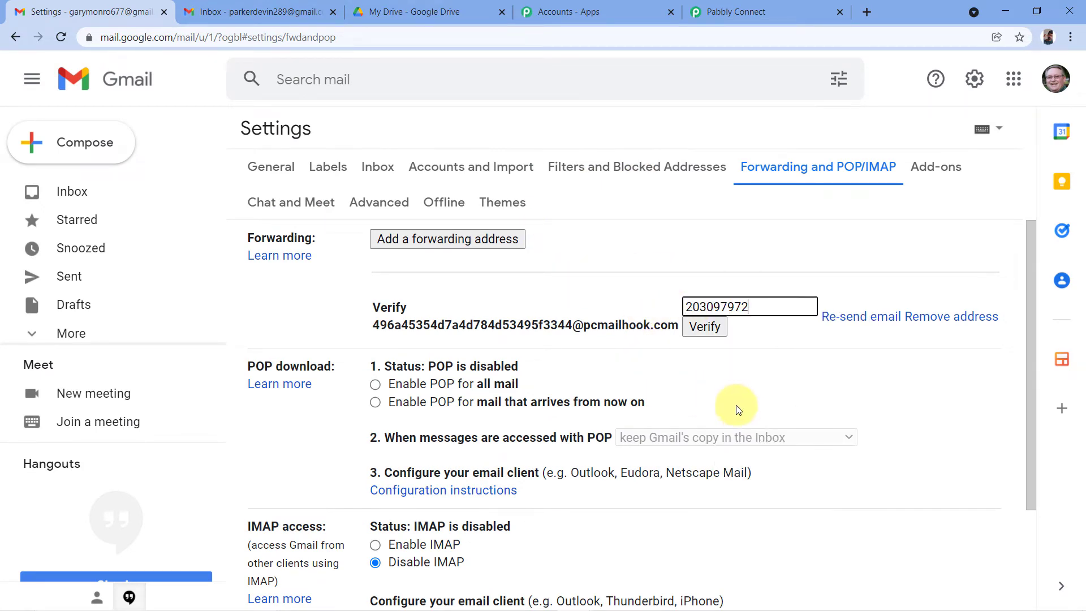
click(702, 328)
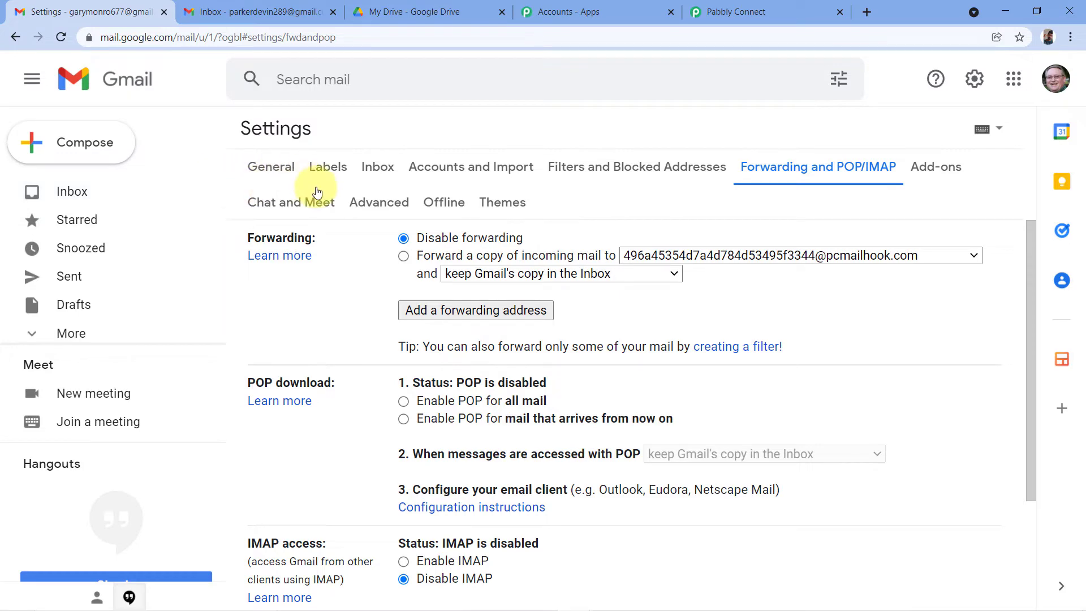
click(810, 7)
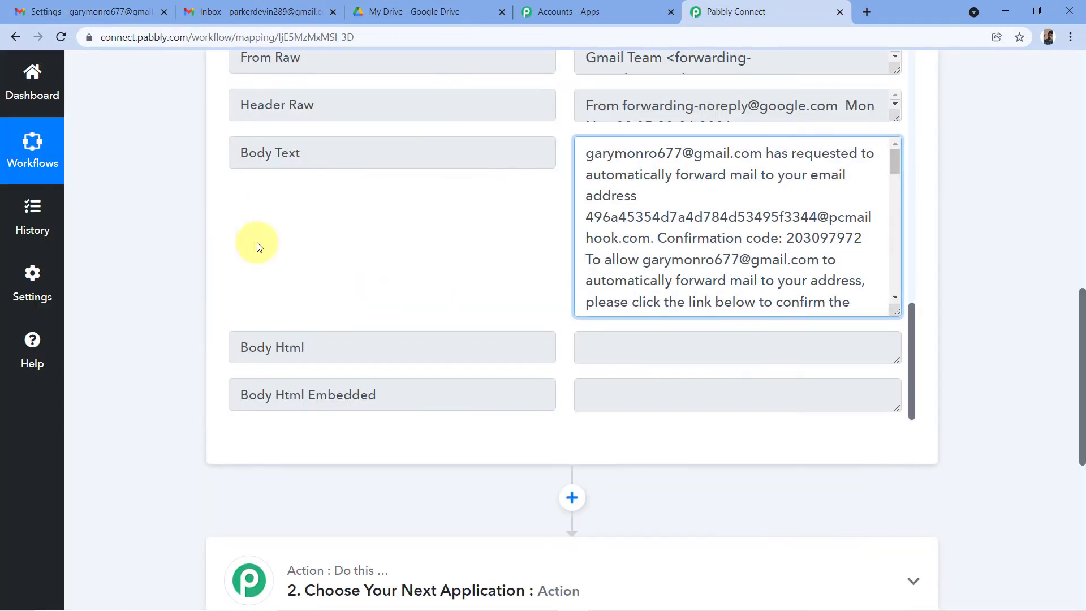
scroll(182, 260, up, 10)
scroll(197, 368, down, 3)
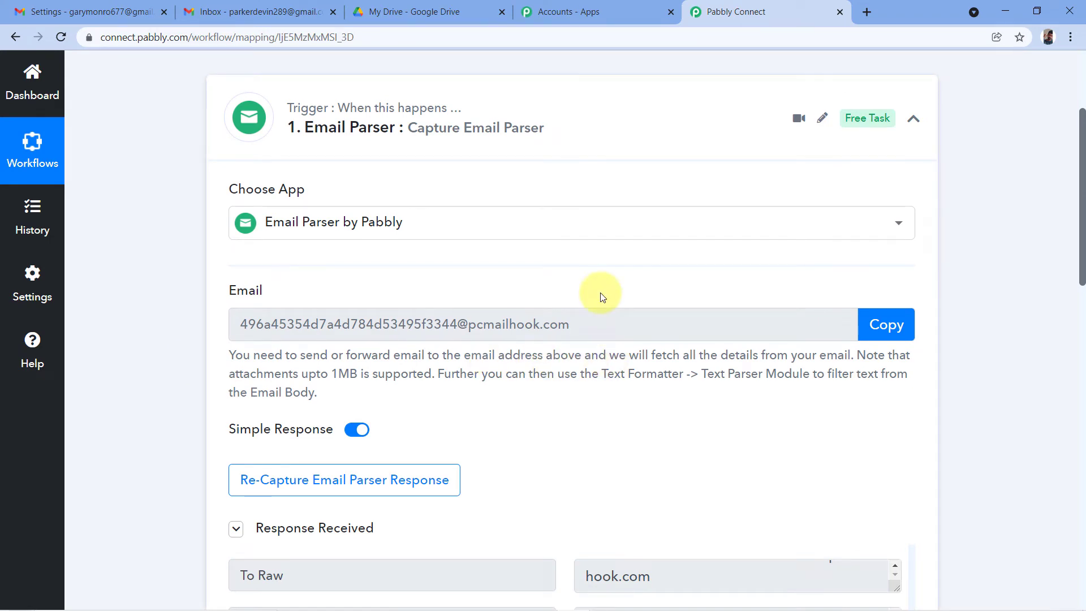
scroll(601, 295, down, 4)
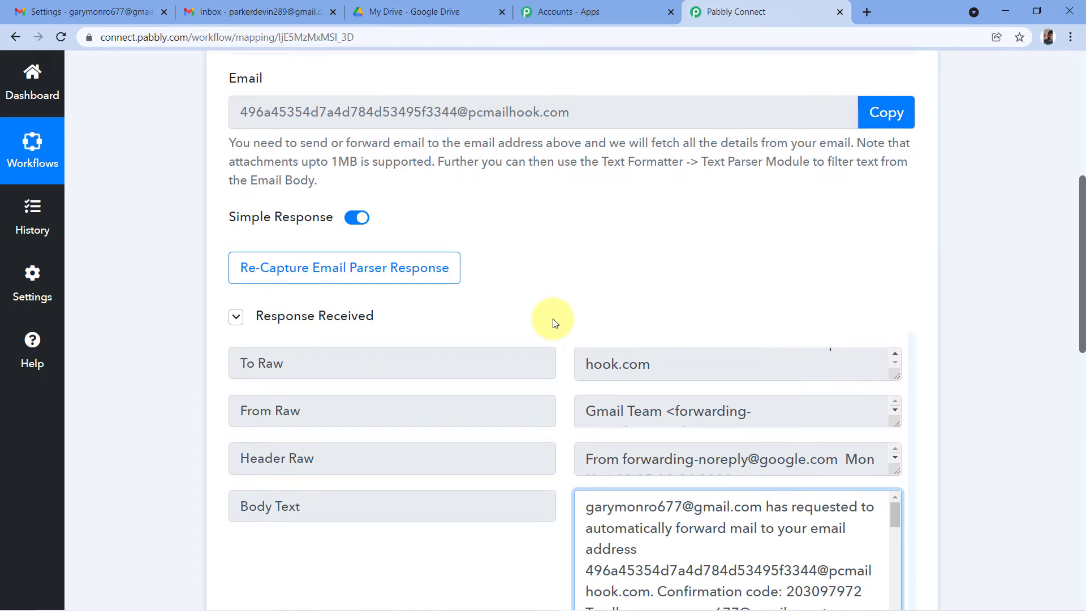
Step: In Gmail, enable forwarding a copy of incoming mail to the Email Parser address and keep Gmail's copy in the Inbox
click(57, 11)
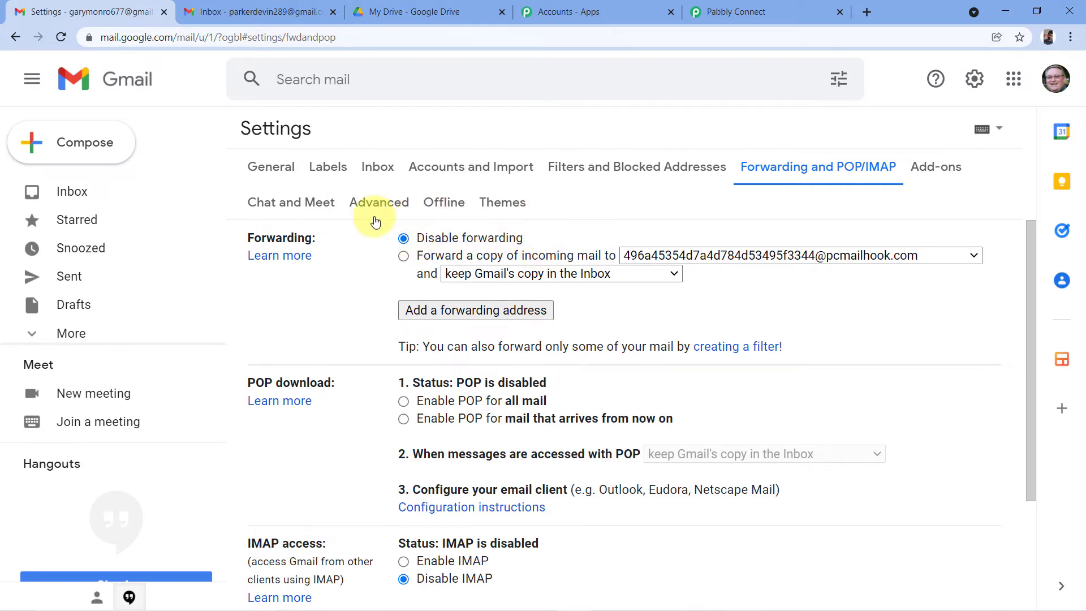
click(404, 256)
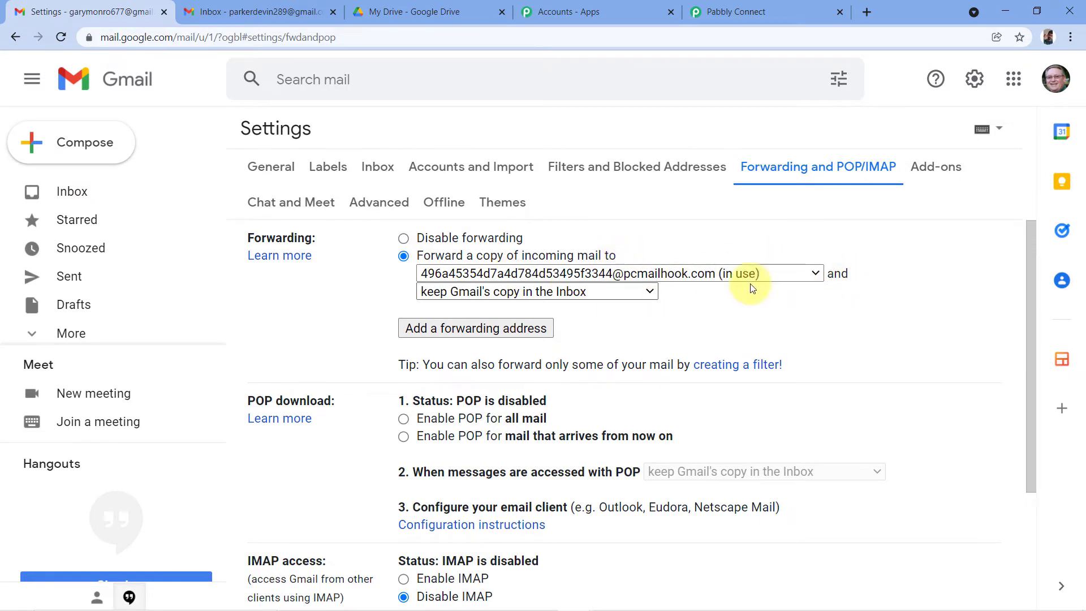
click(606, 298)
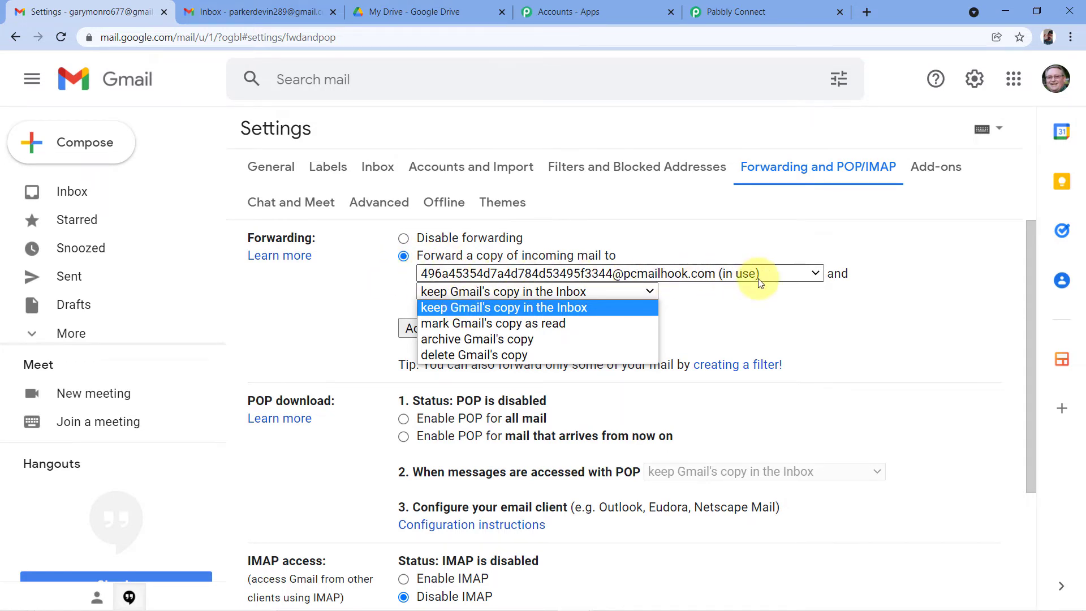
click(492, 307)
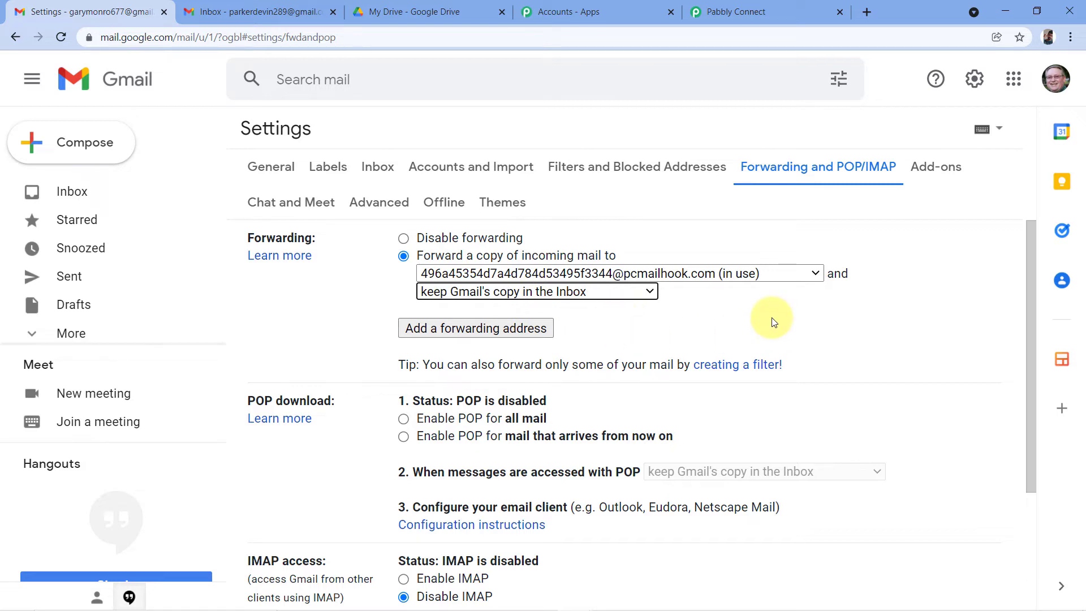
Step: Switch to Pabbly Connect and review the Email Parser trigger's address and the fields of its captured response
click(774, 6)
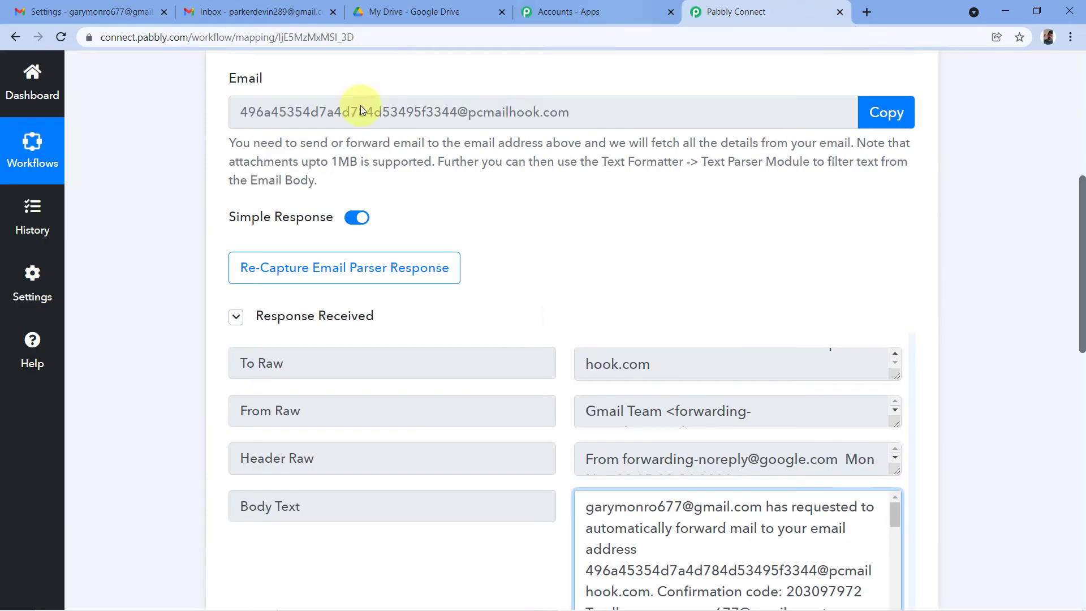
scroll(509, 250, up, 5)
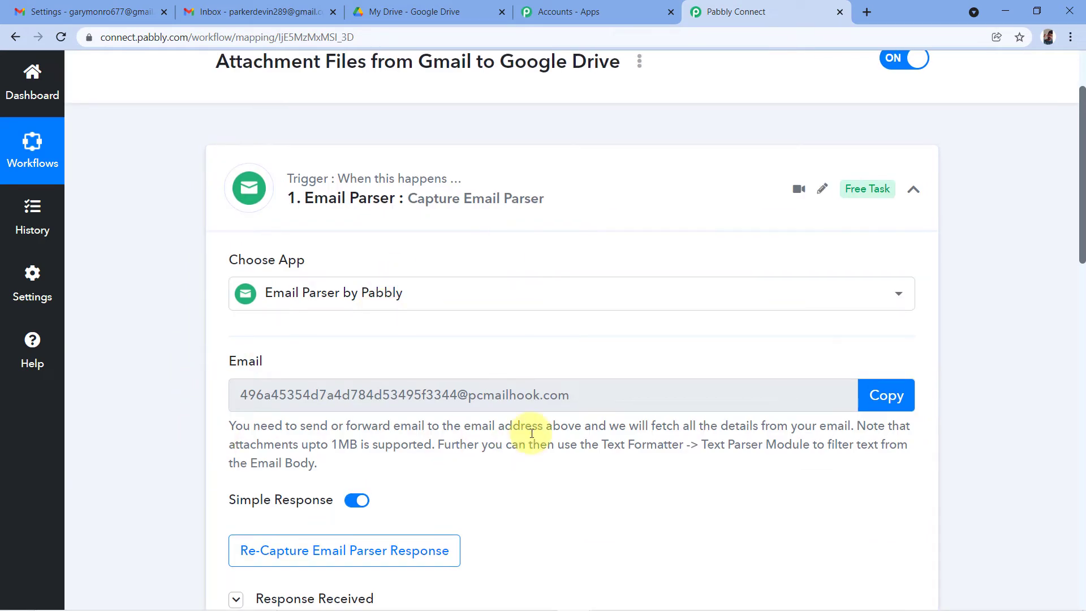
scroll(606, 360, down, 1)
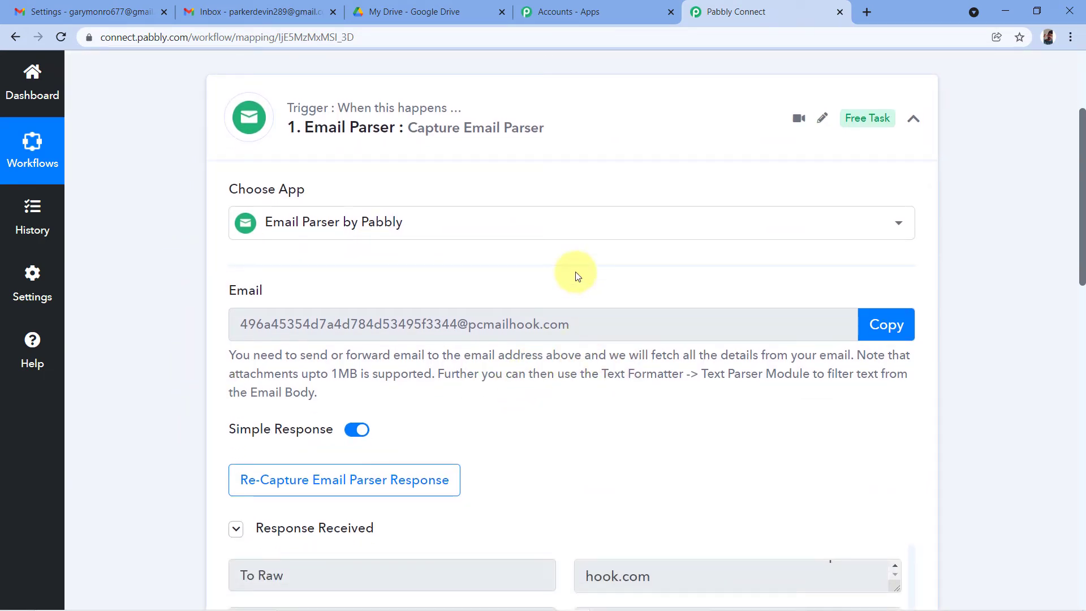
scroll(576, 276, down, 5)
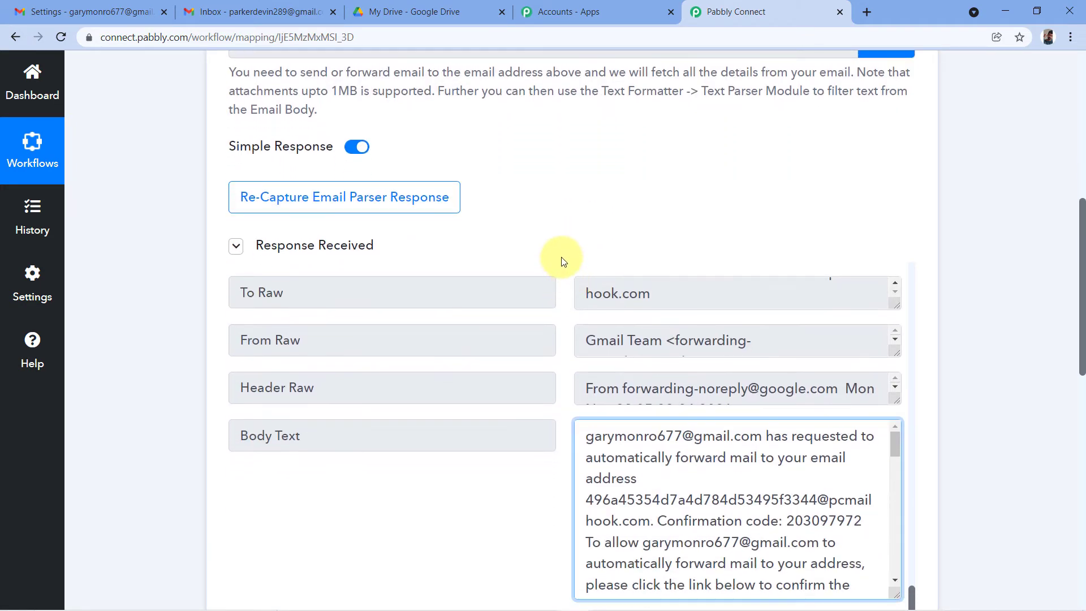
click(559, 245)
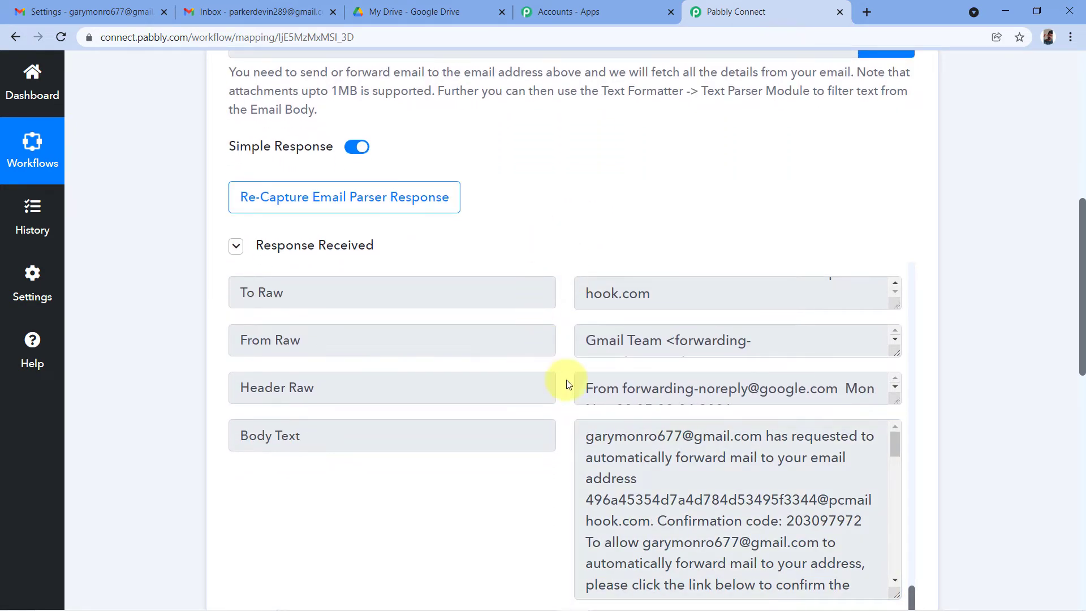
scroll(570, 386, up, 15)
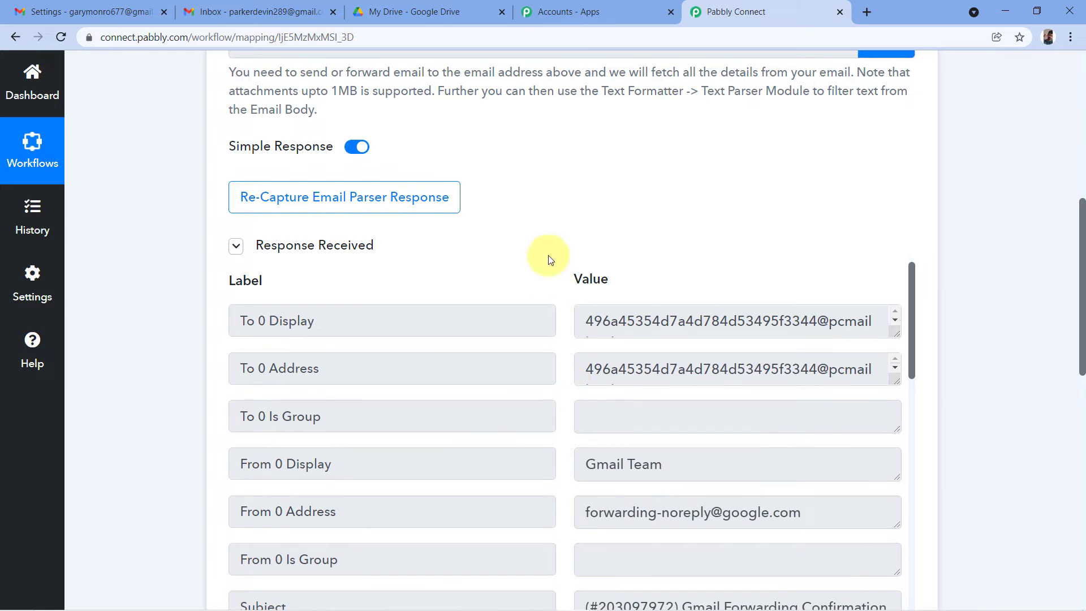
scroll(543, 240, up, 3)
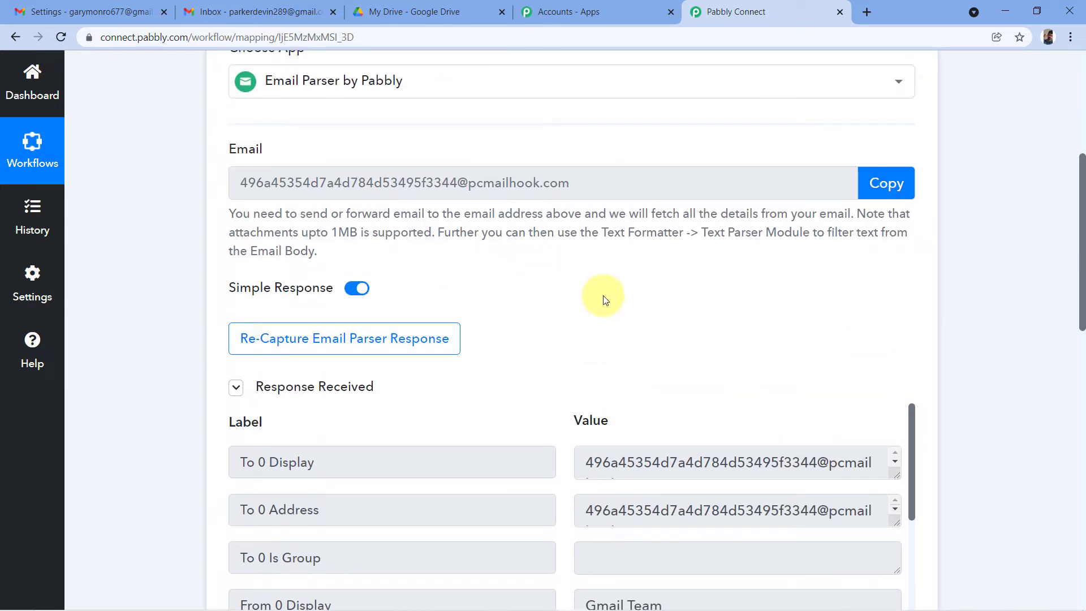
Step: Switch to Gmail's forwarding settings and check which Google account is signed in there
click(85, 12)
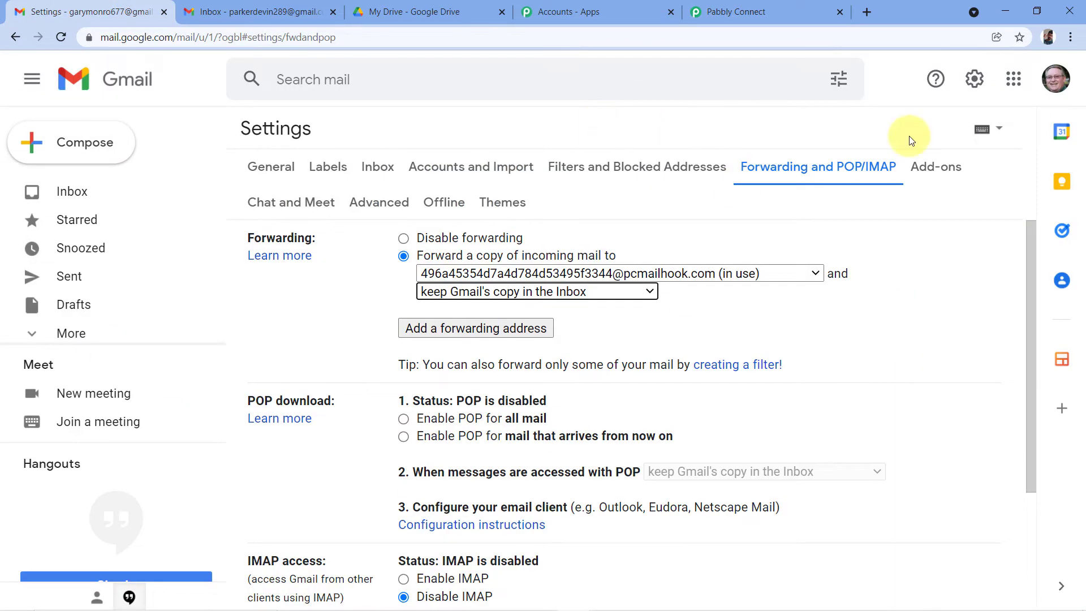
click(1055, 79)
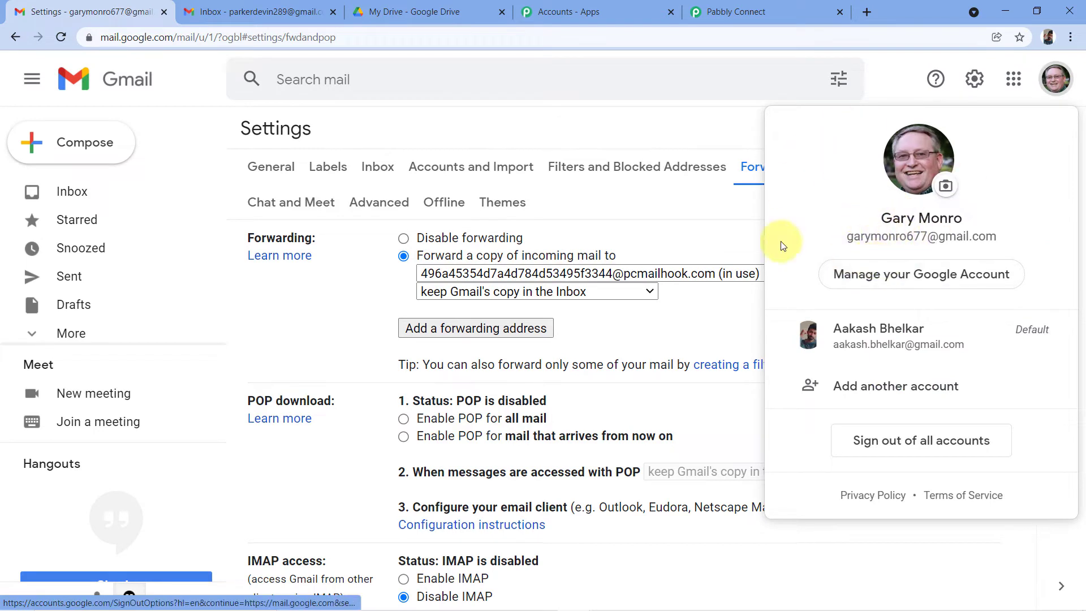
click(556, 133)
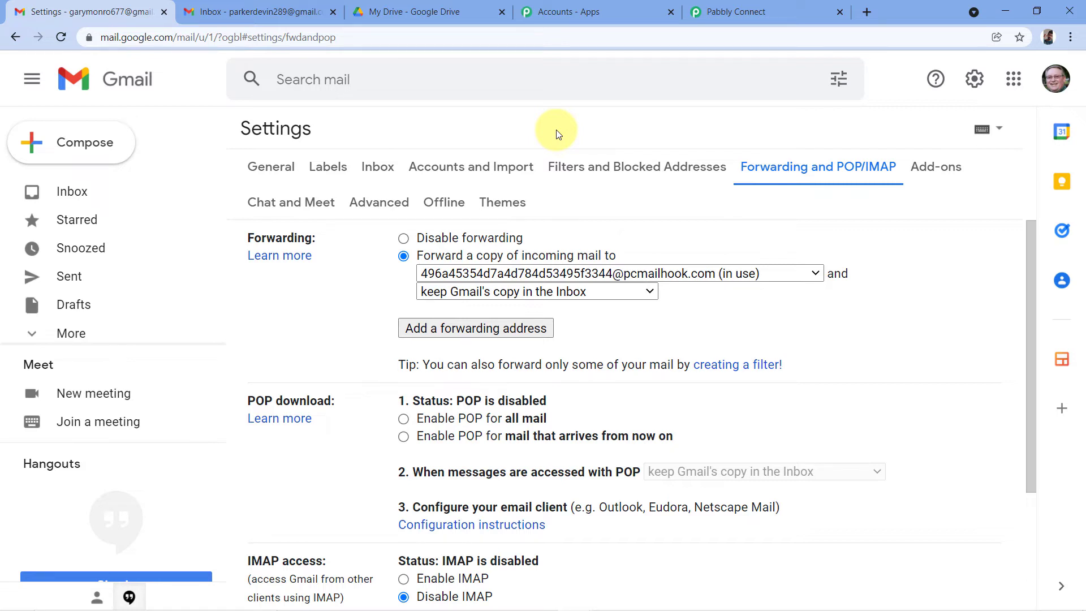
click(1055, 78)
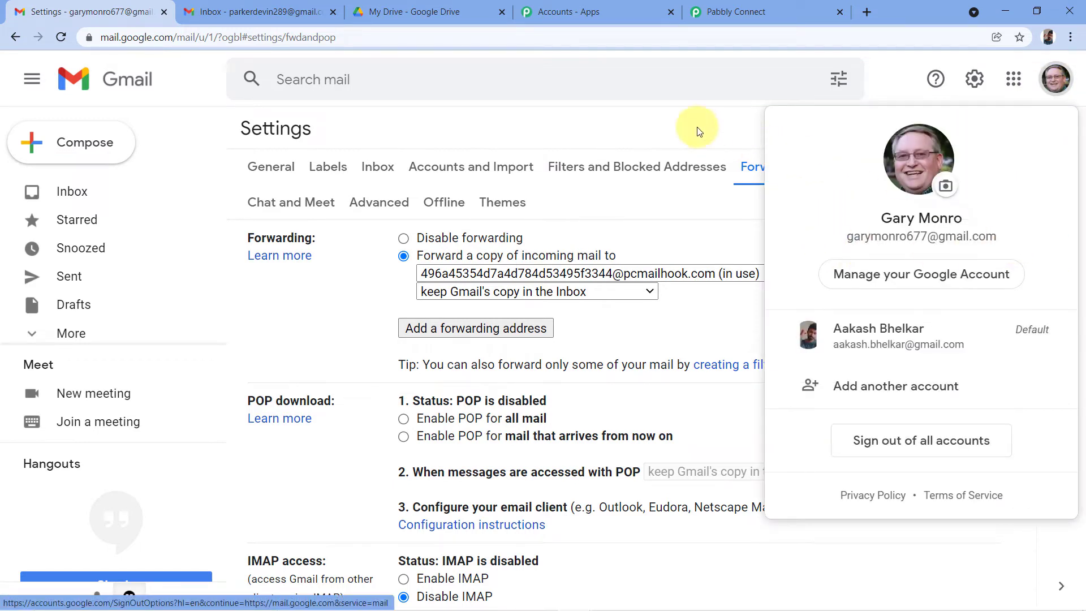
click(682, 128)
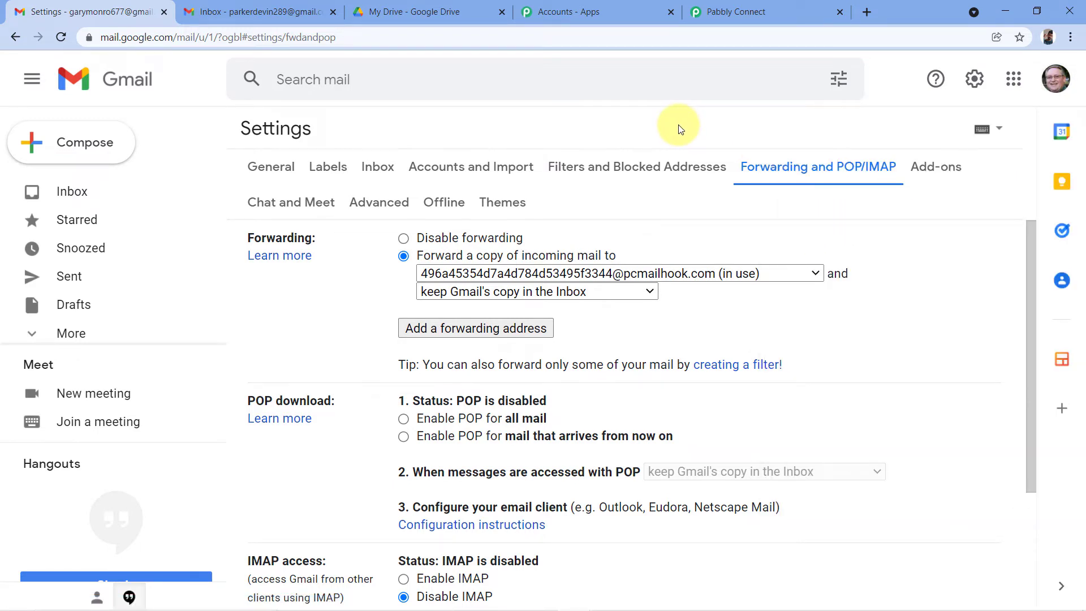
Step: In Pabbly Connect, re-capture the Email Parser response and confirm the recapture so the trigger waits for a new e-mail
click(768, 7)
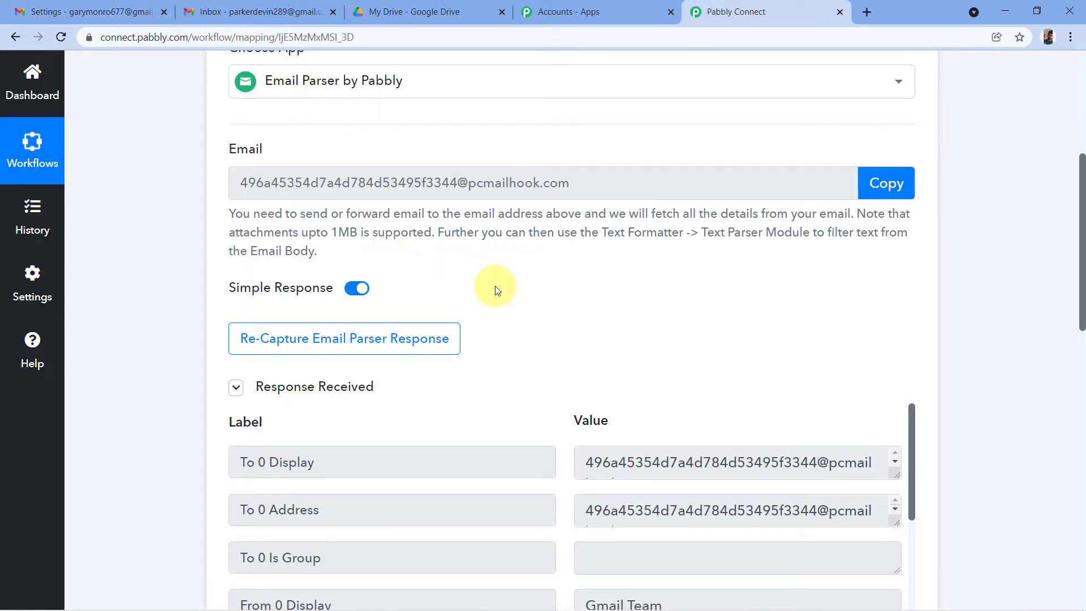
scroll(495, 290, down, 1)
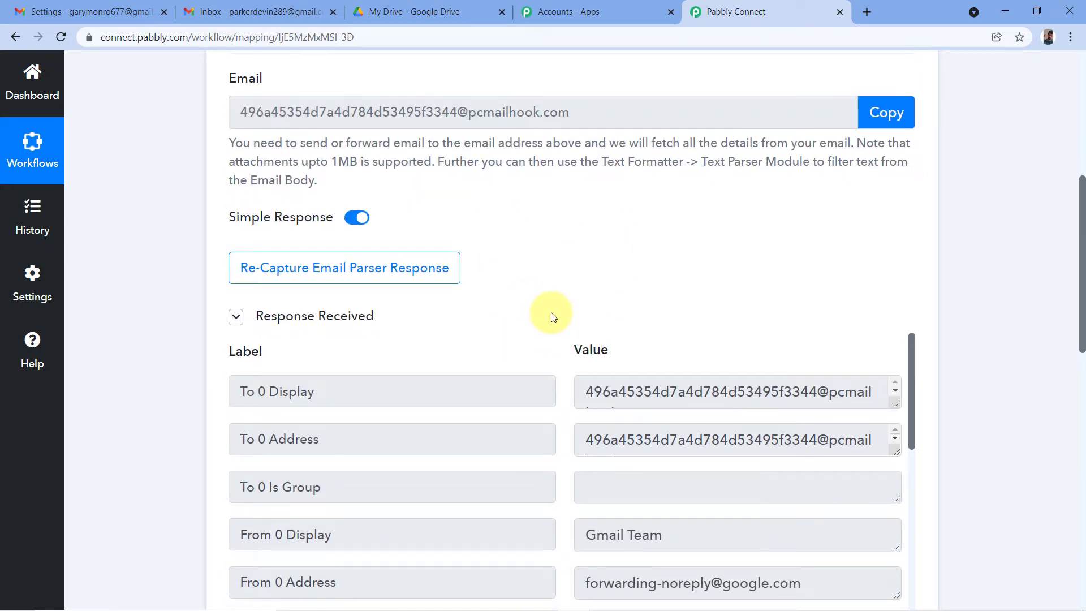
click(270, 274)
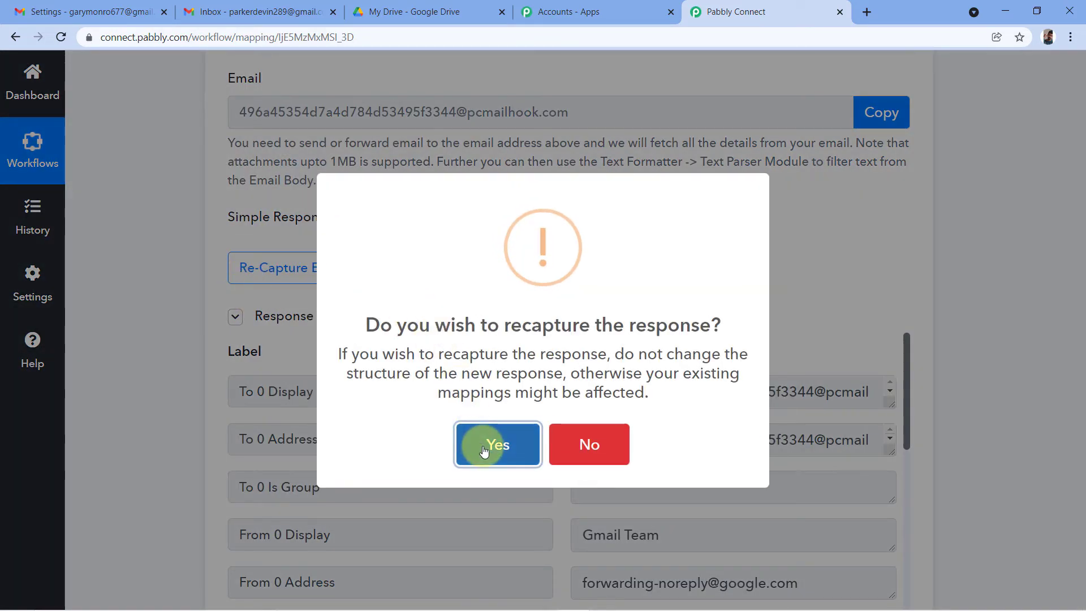
click(485, 445)
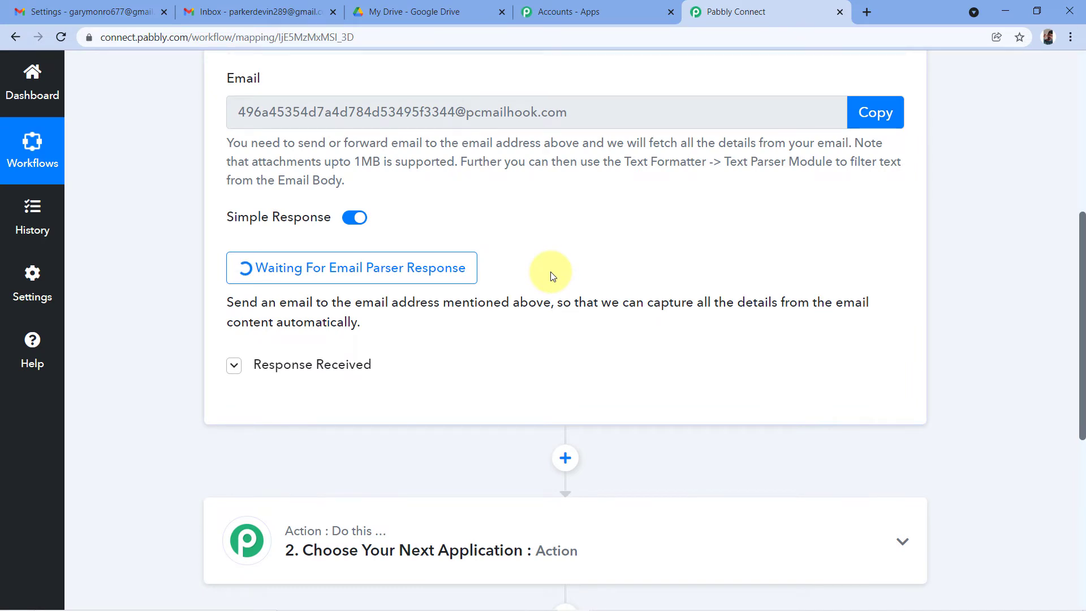
Step: Switch to the second Gmail account's inbox, check its account details and start a new message
click(81, 4)
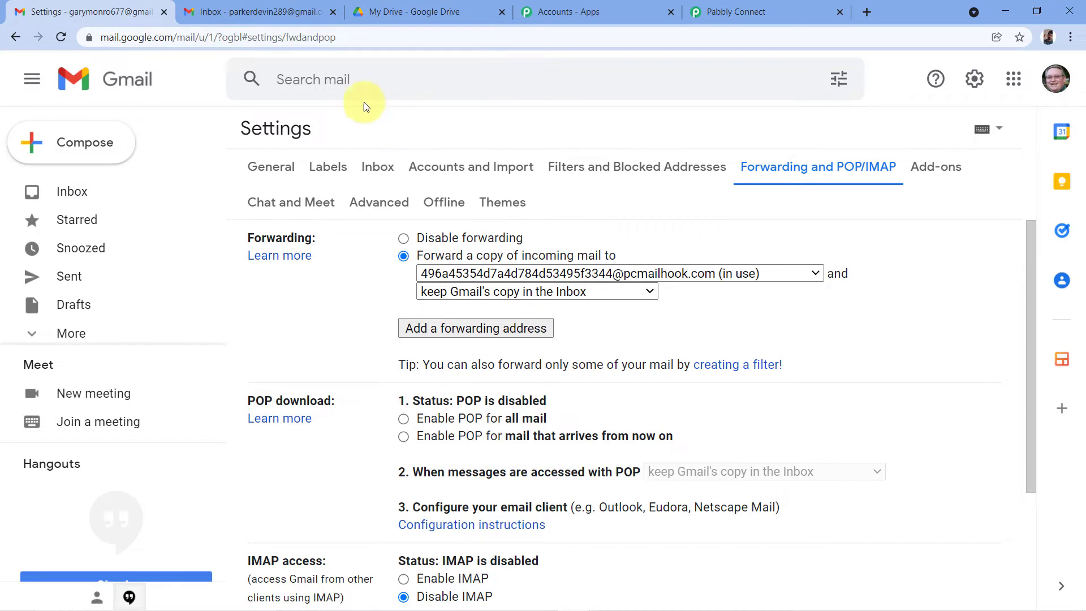
click(254, 11)
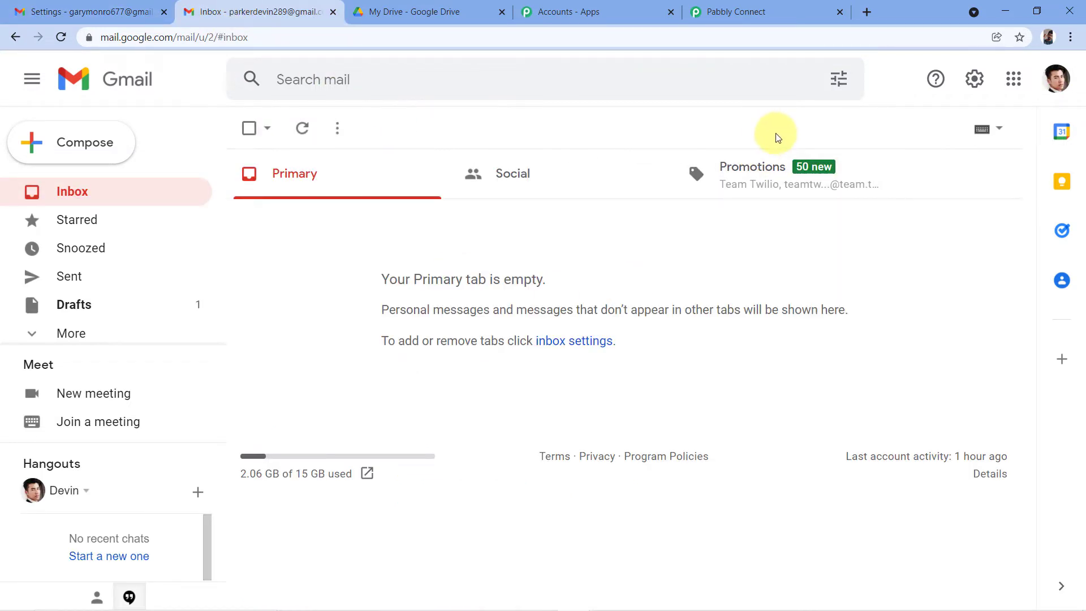
click(1055, 79)
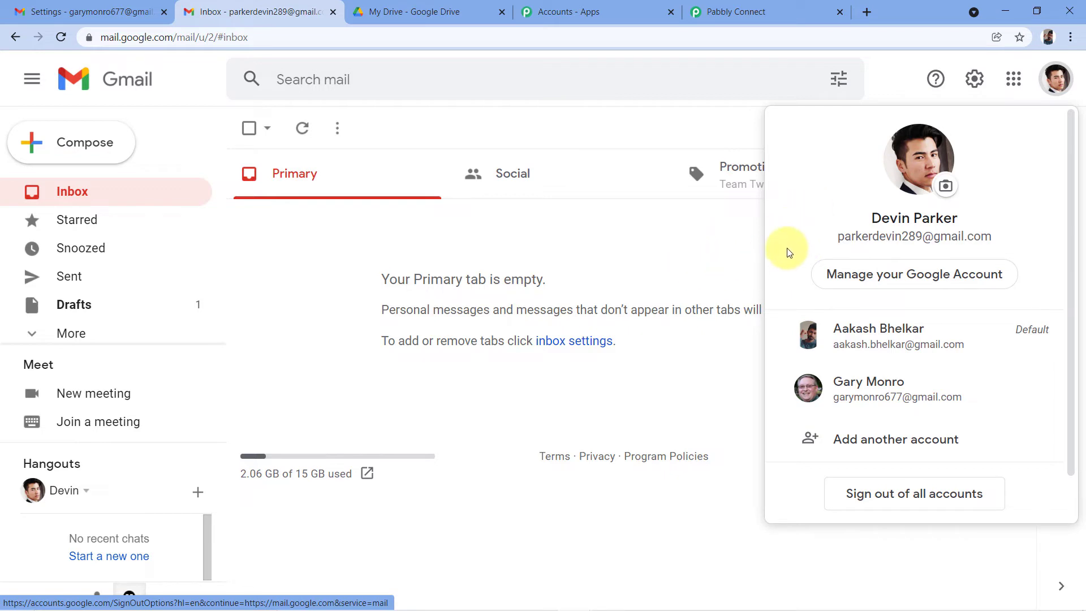
click(697, 232)
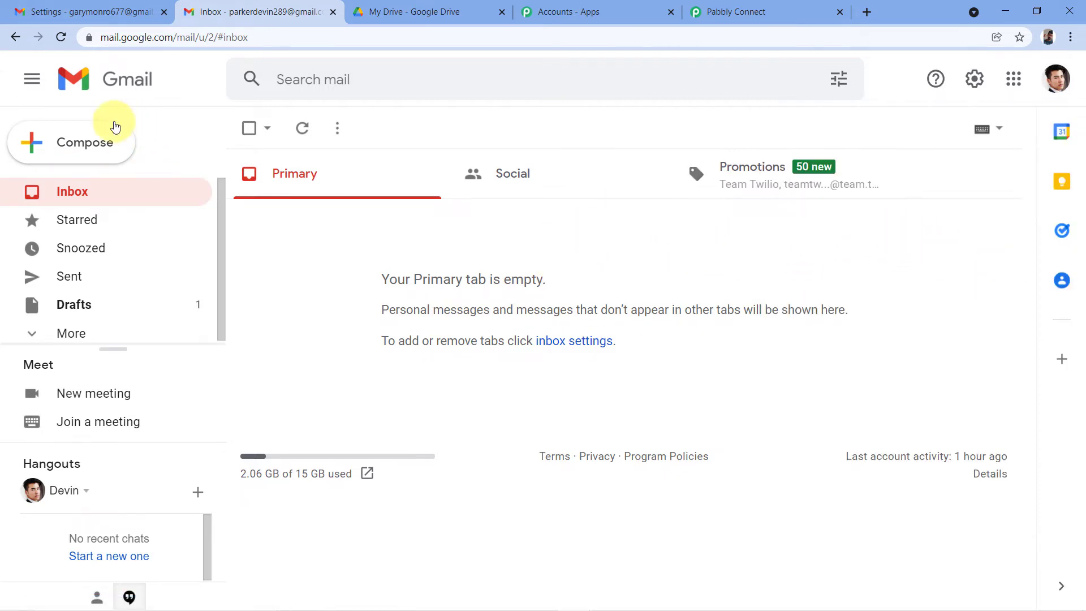
click(94, 139)
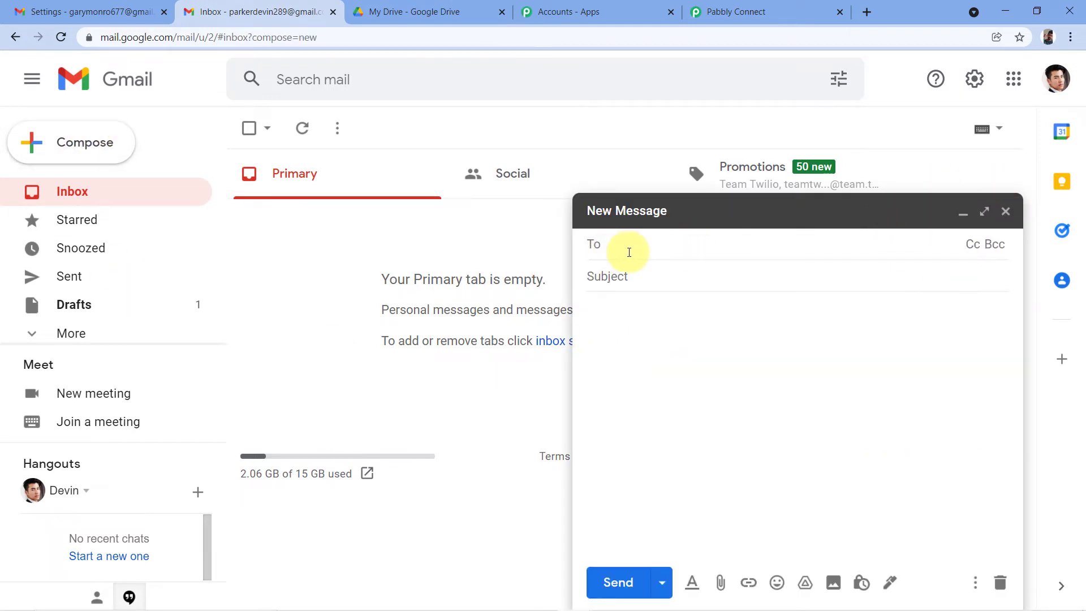
Step: Copy the e-mail address of the Gmail account with forwarding enabled and paste it as the new message's recipient
click(90, 11)
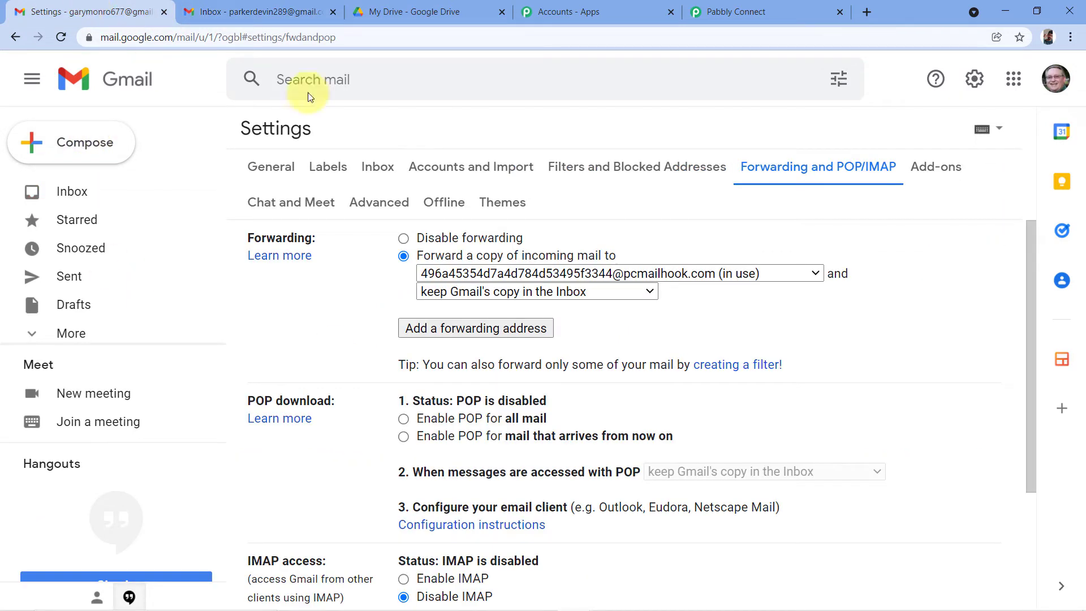
click(1058, 78)
drag(997, 236, 840, 246)
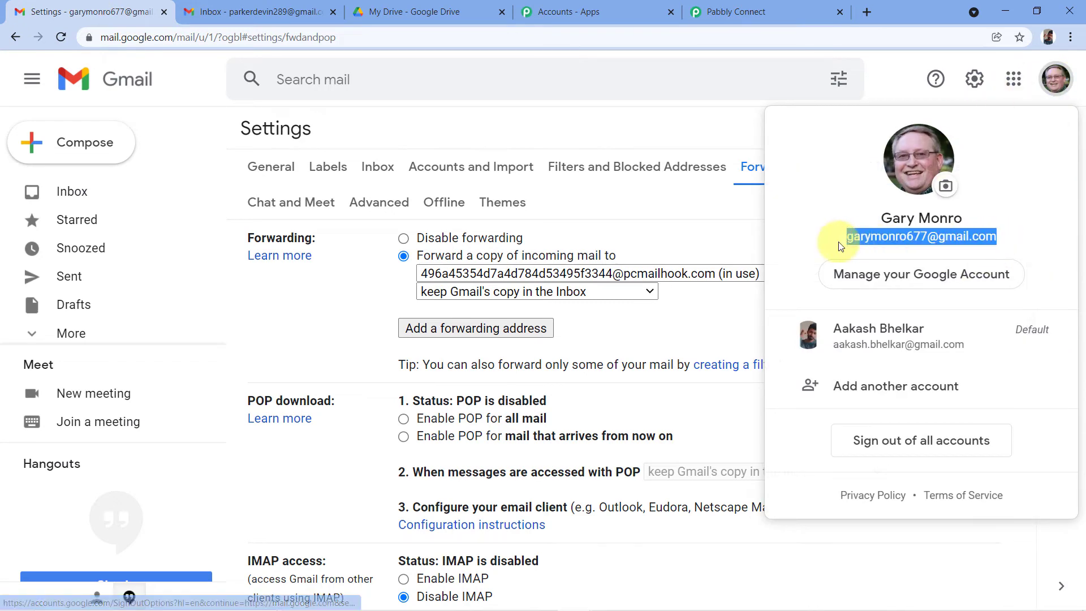
right_click(887, 233)
click(889, 243)
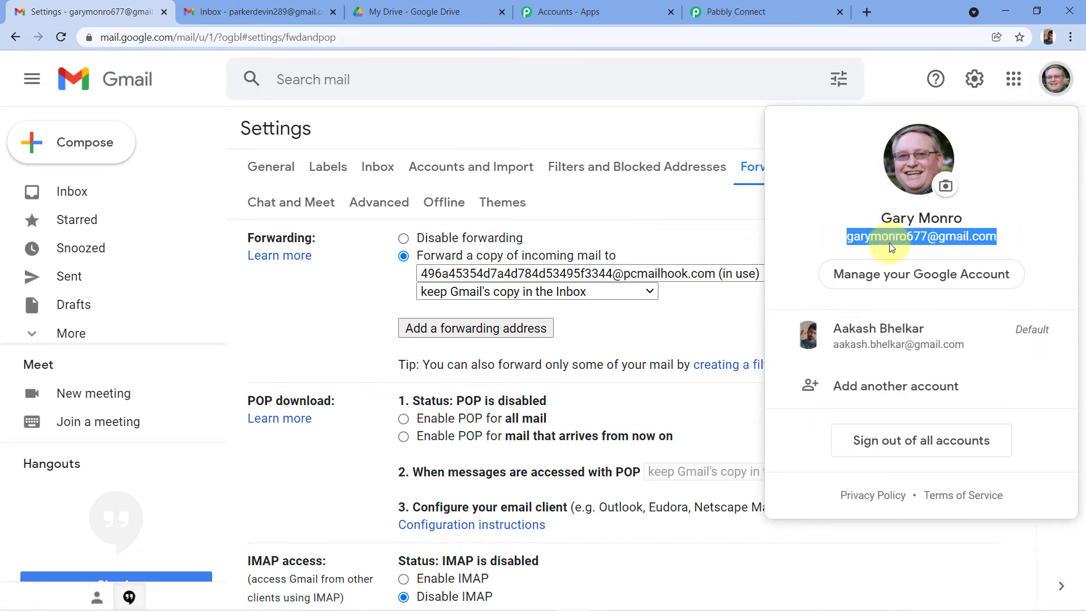
click(729, 114)
click(290, 7)
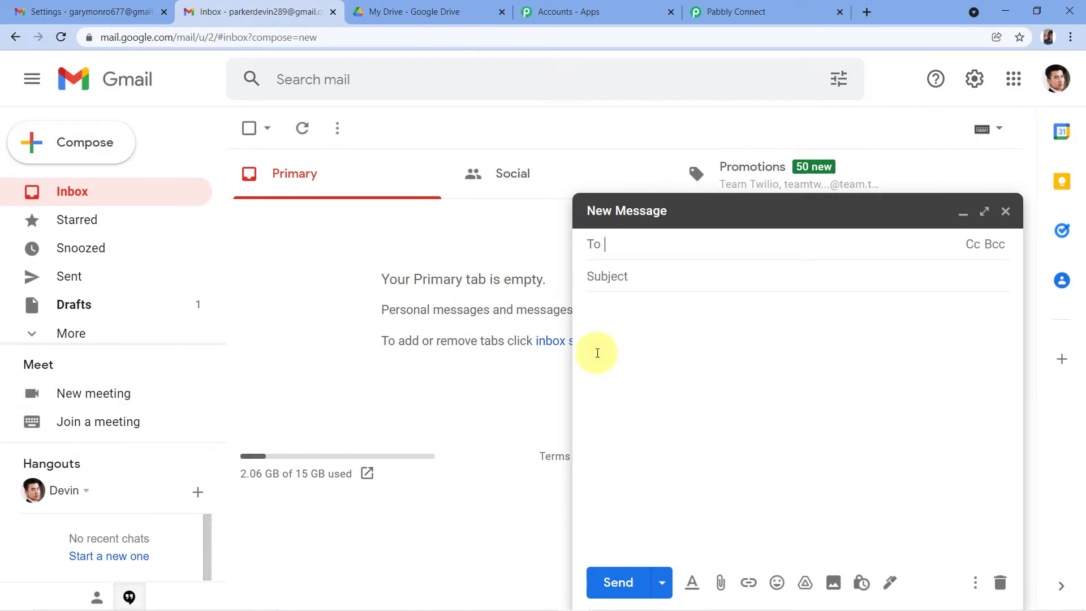
right_click(611, 245)
click(646, 355)
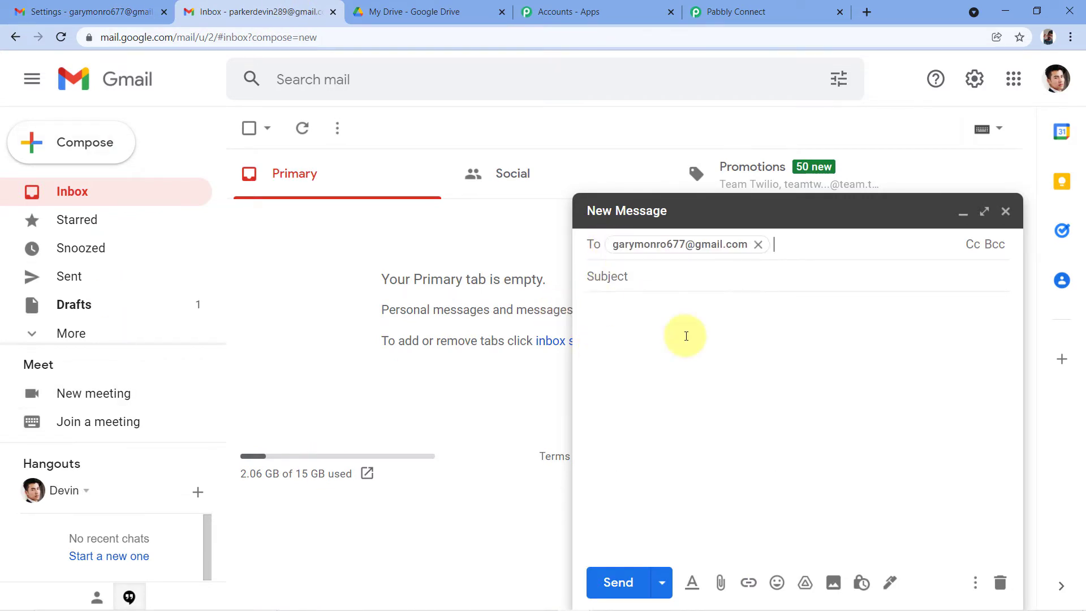
Step: Complete the message with the subject "Weekly Work Report", a short note about the report and the PDF work report attached, and send it
click(604, 273)
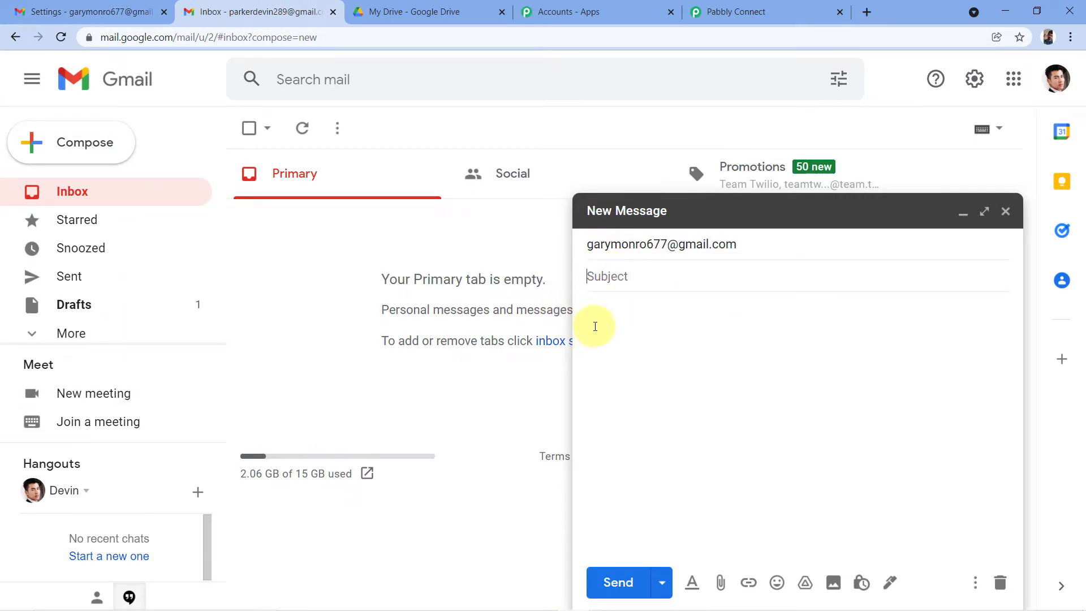
text(W)
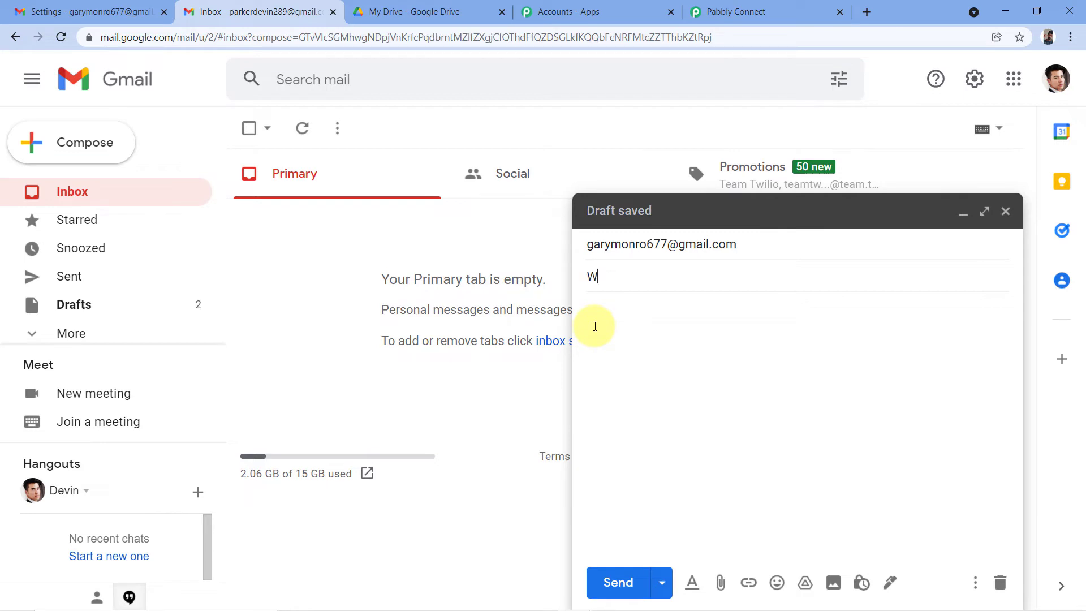
text(eekly Work Report)
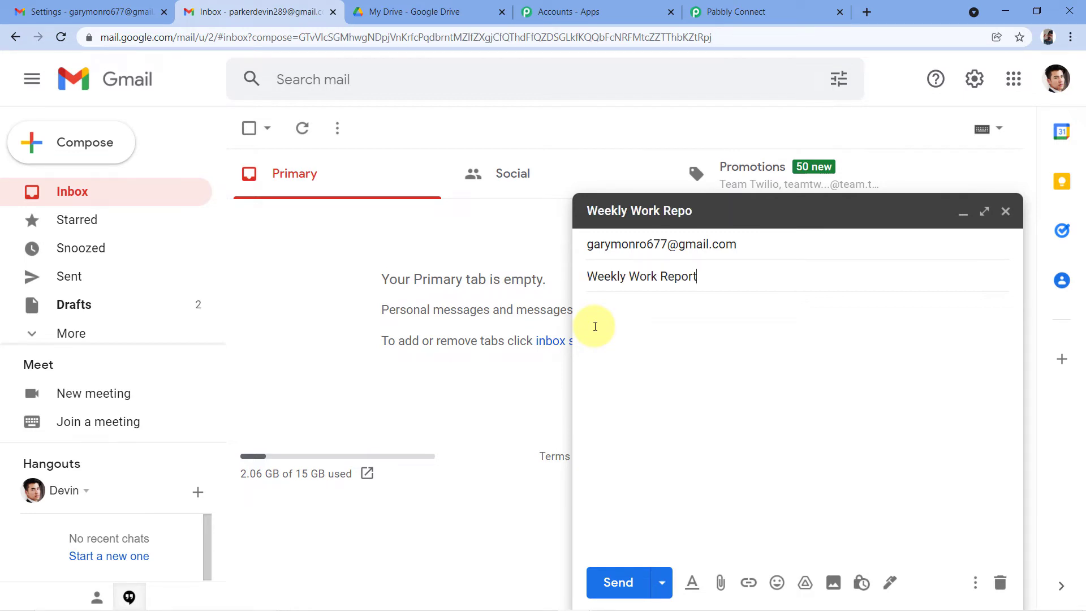
click(595, 326)
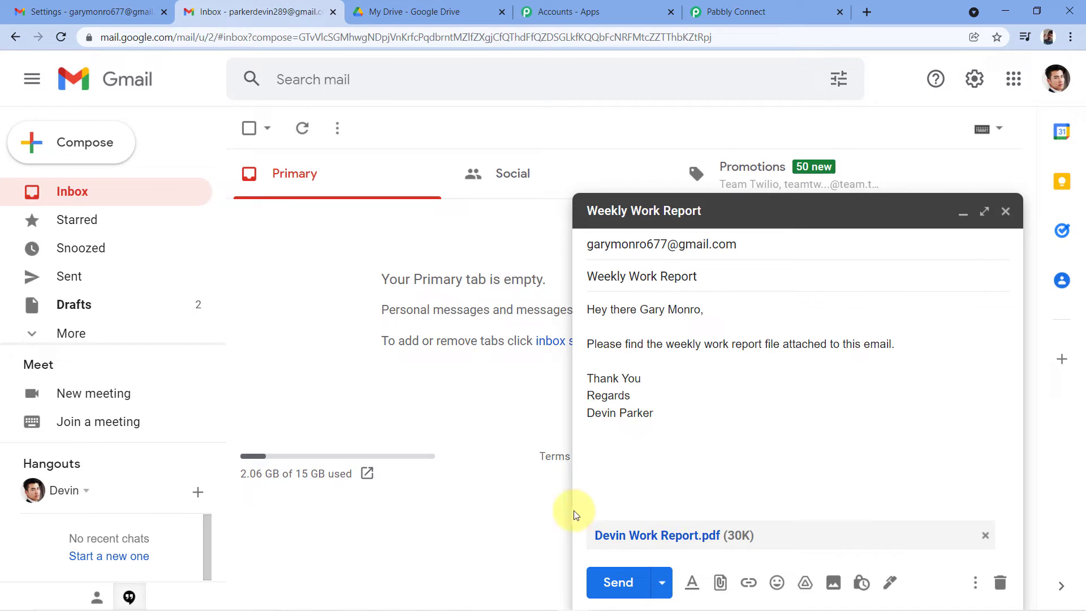
click(618, 582)
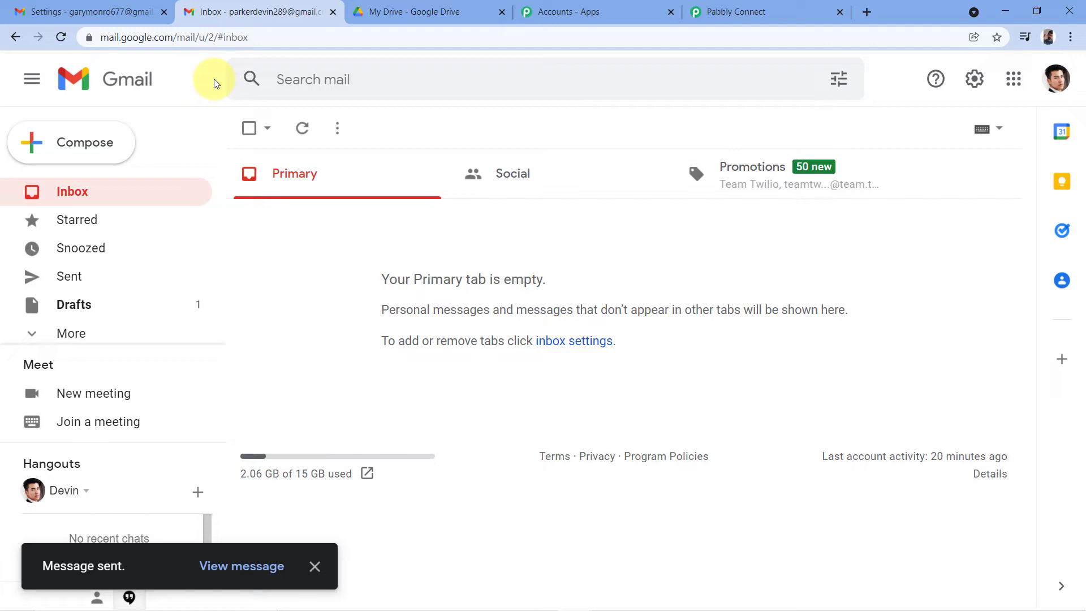
Step: Switch to the receiving Gmail account, keep the pending forwarding changes when leaving is prompted, and save them to return to the Inbox
click(86, 12)
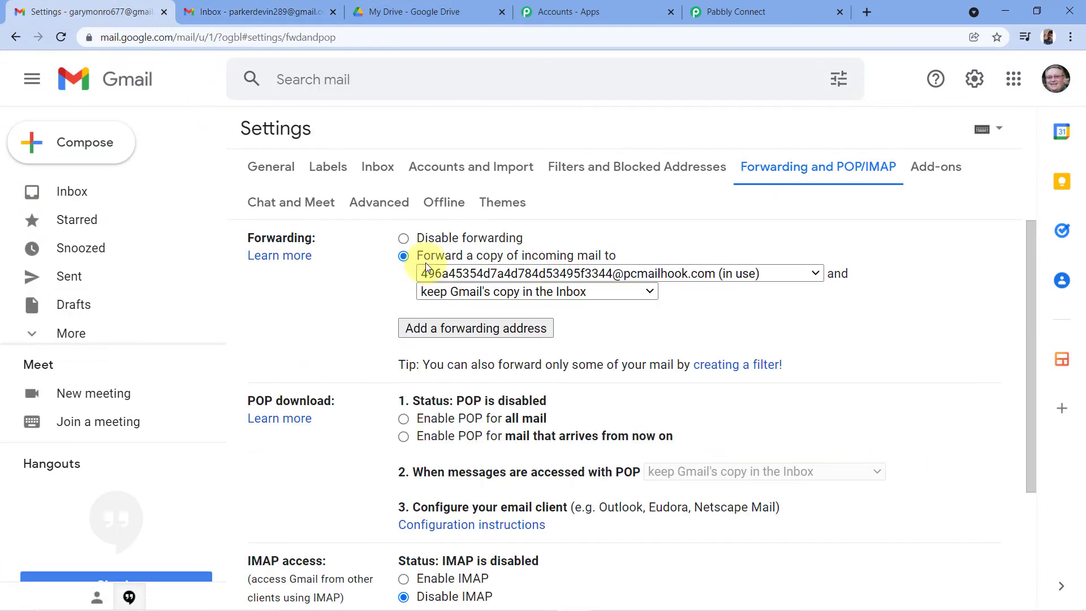
click(40, 195)
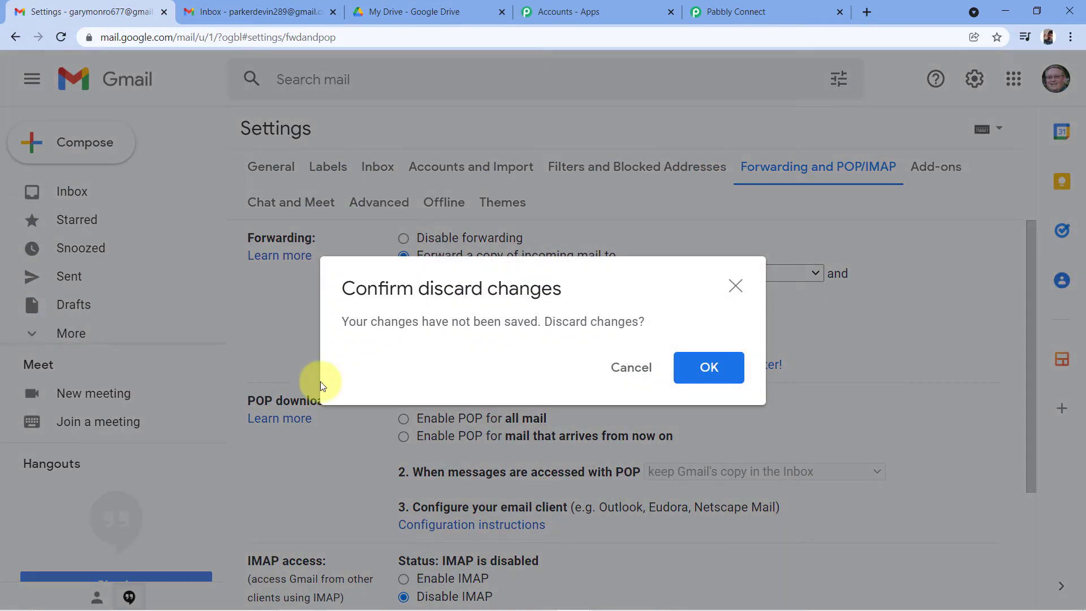
click(642, 366)
scroll(631, 264, down, 2)
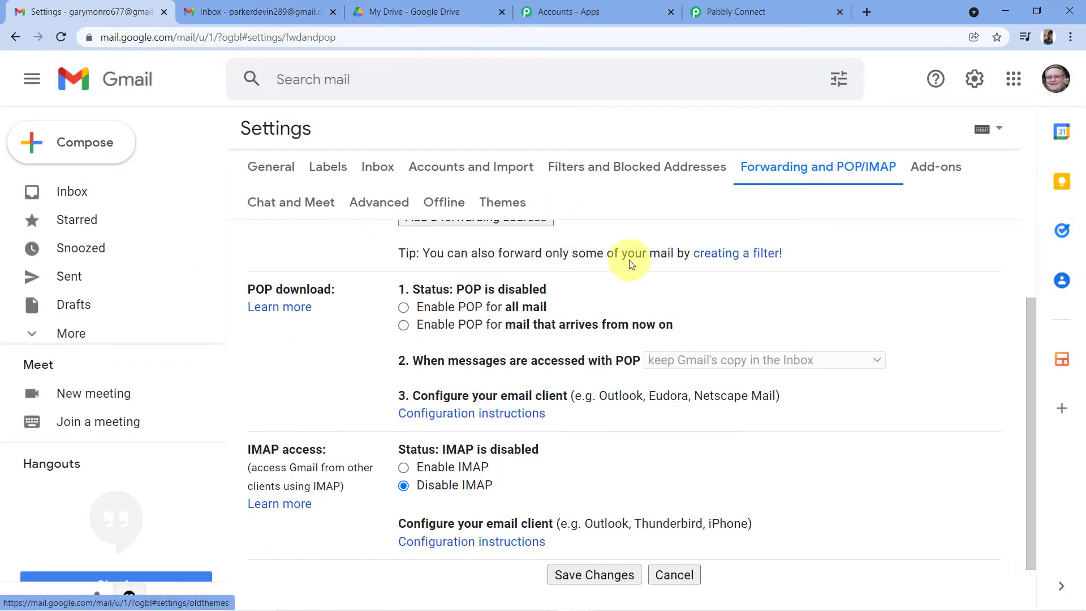
scroll(631, 264, down, 1)
click(586, 518)
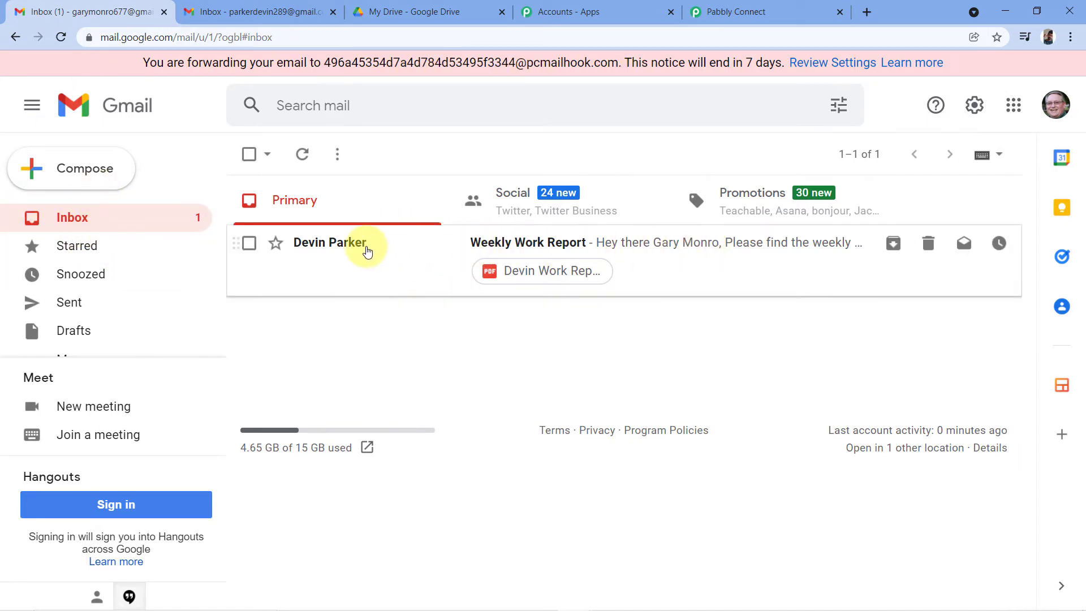
Step: Open the received "Weekly Work Report" e-mail and review its message text and PDF attachment
click(390, 250)
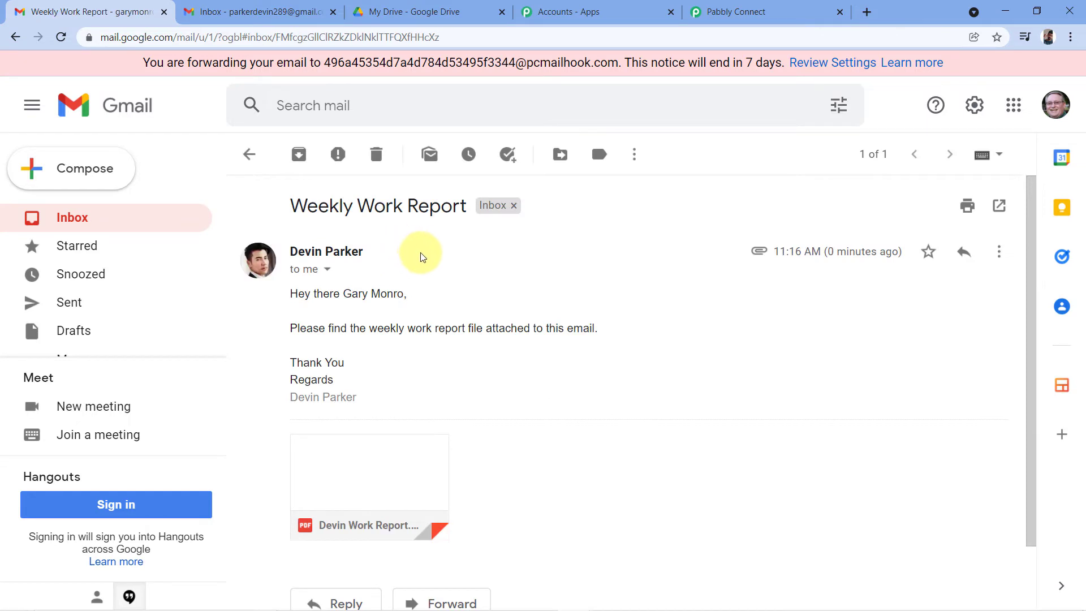
scroll(421, 255, down, 2)
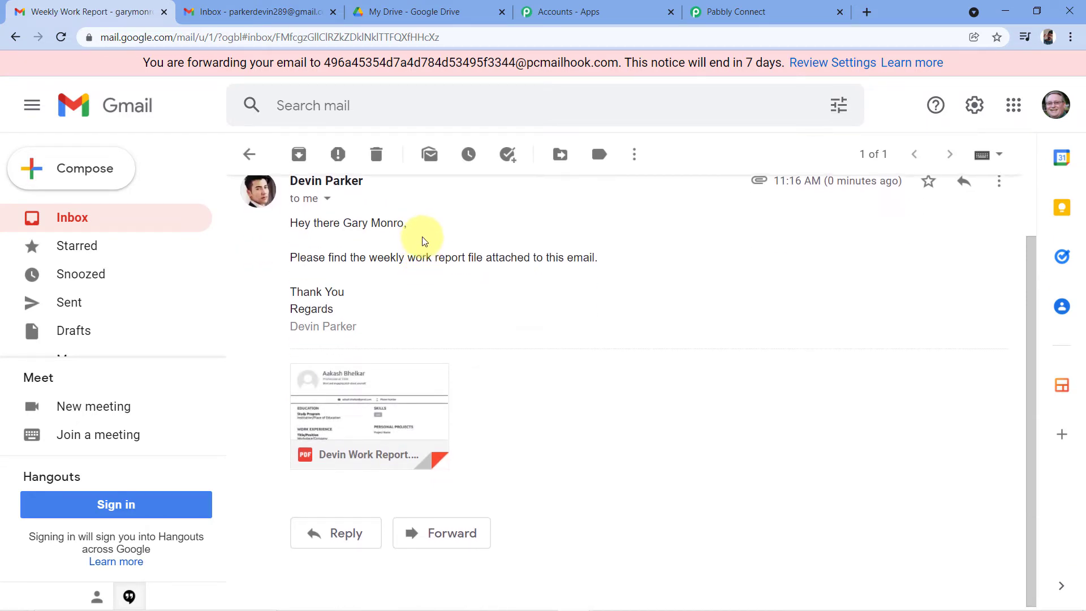
scroll(444, 281, up, 2)
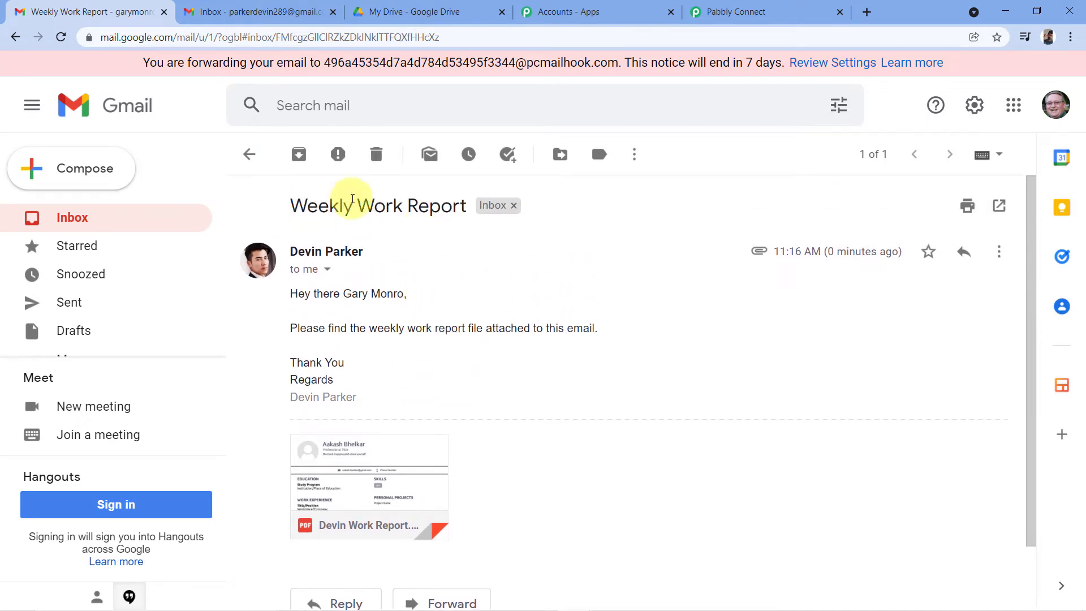
scroll(392, 245, down, 2)
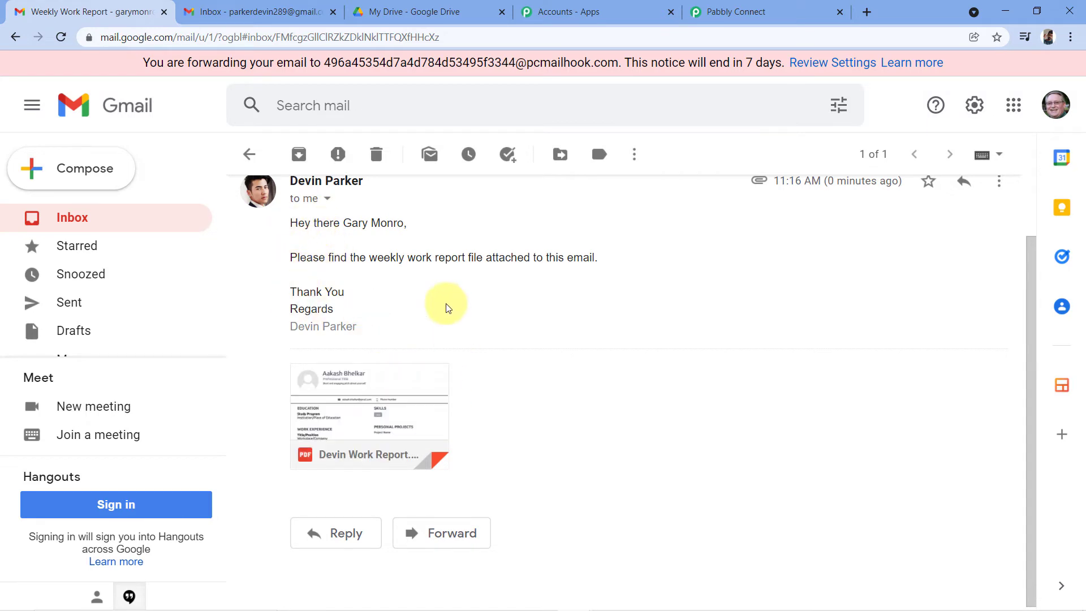
scroll(445, 321, up, 2)
mouse_move(351, 478)
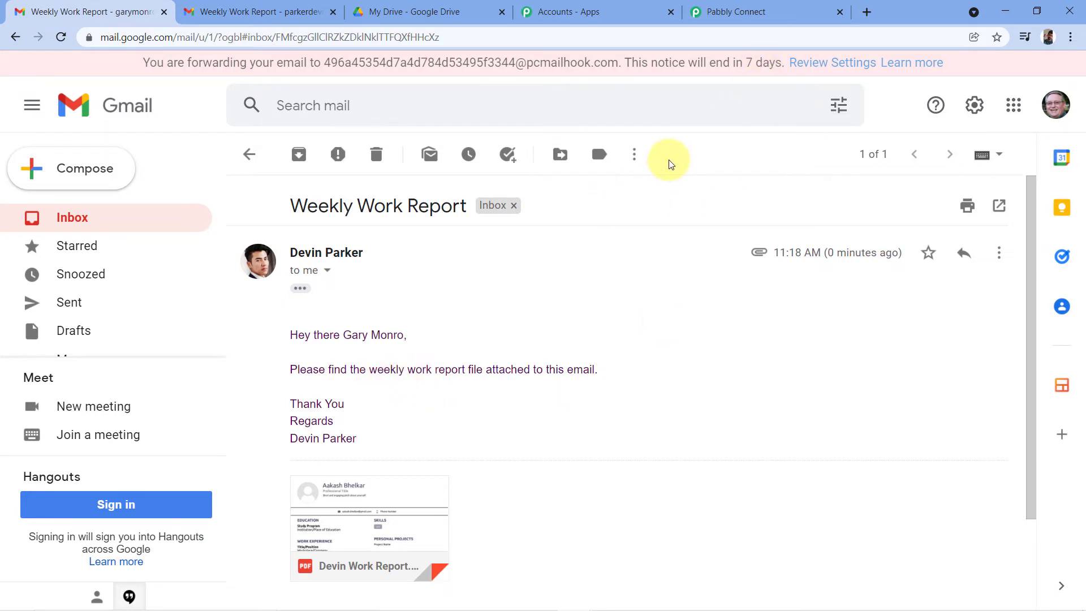
Step: Switch to the Pabbly Connect workflow and look over the first fields of the captured Email Parser response
click(803, 11)
scroll(563, 188, down, 1)
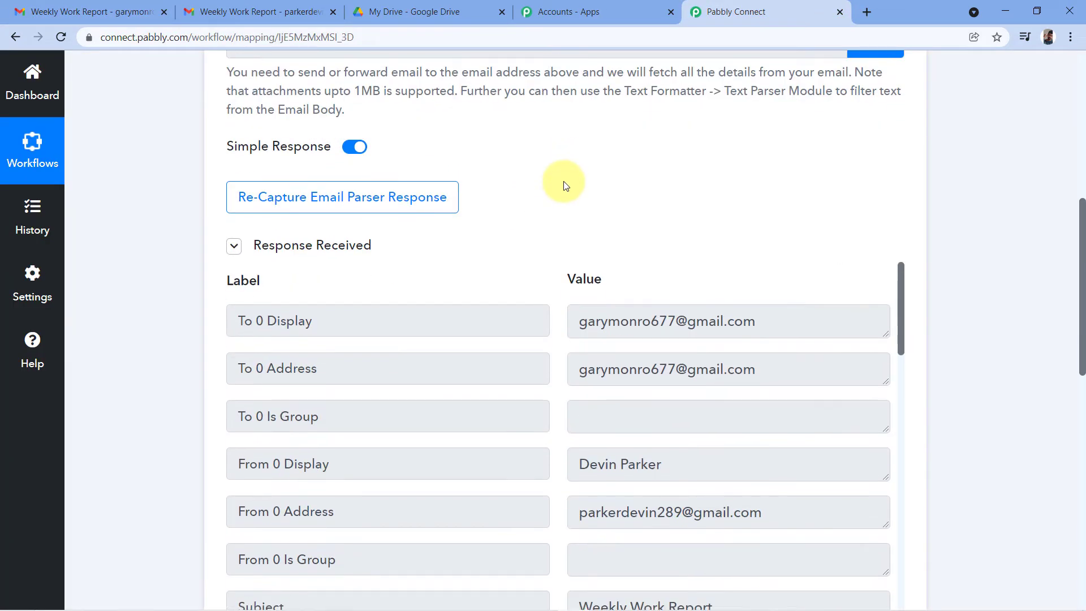
scroll(562, 182, down, 2)
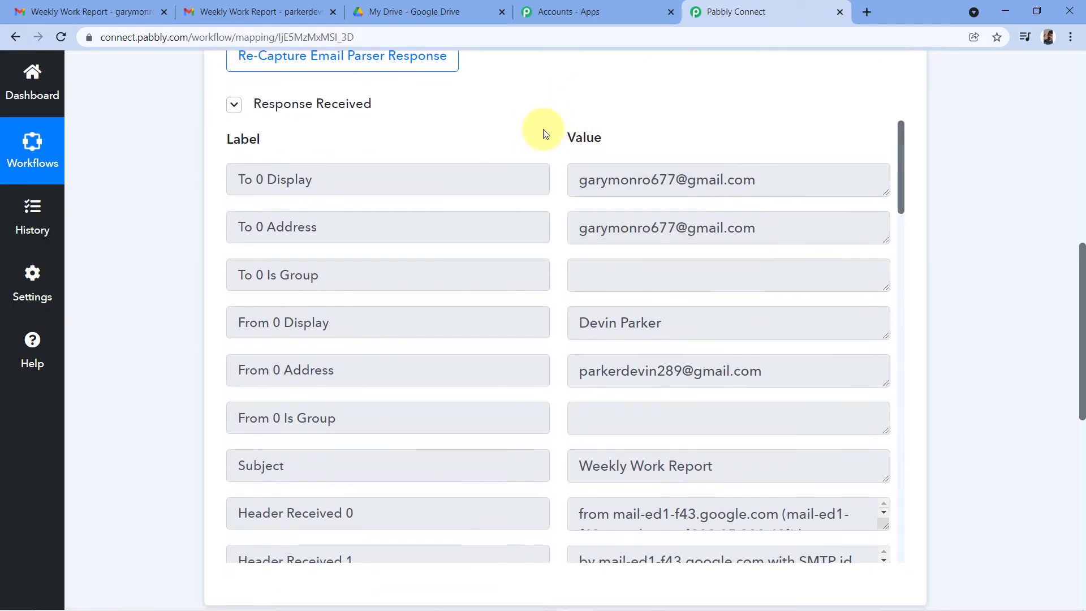
scroll(509, 107, up, 2)
scroll(495, 119, up, 1)
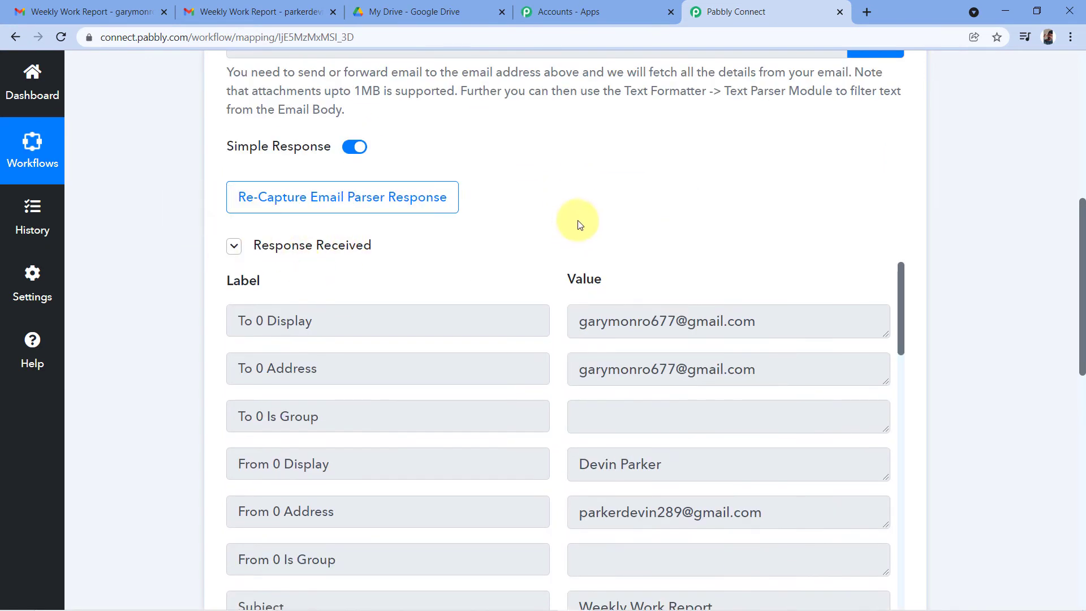
scroll(577, 223, down, 2)
scroll(531, 166, down, 1)
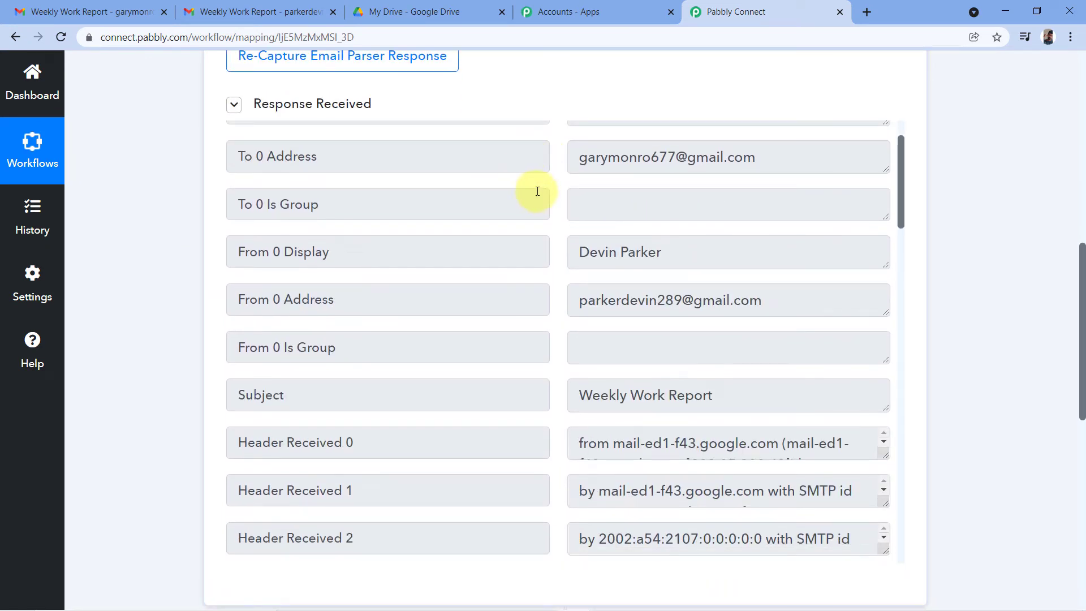
scroll(534, 189, down, 1)
scroll(537, 170, up, 1)
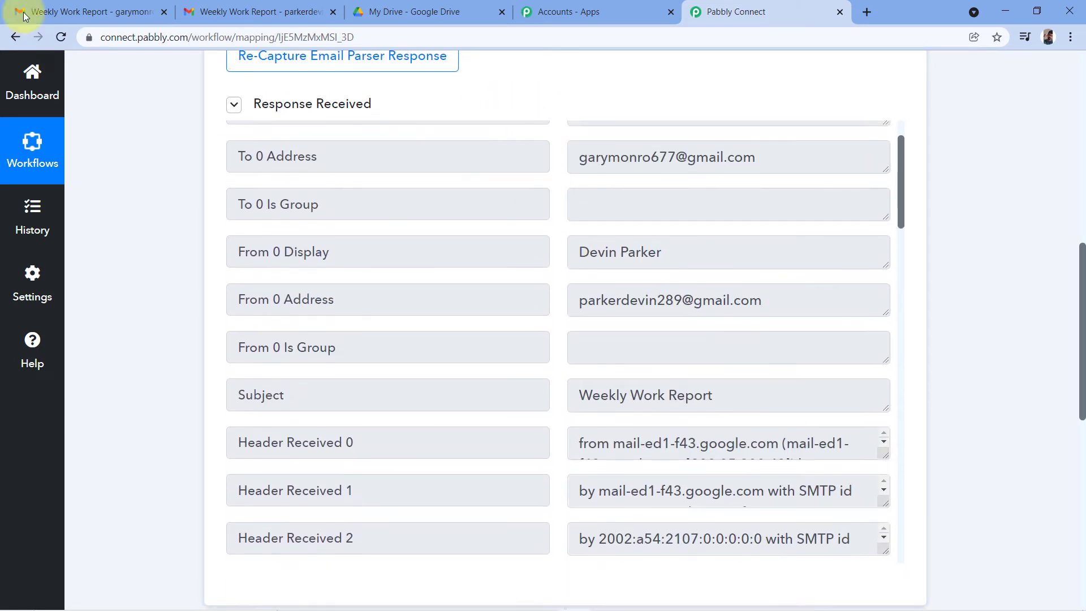
Step: Compare the received Gmail message's sender, body and attachment with the Email Parser trigger in Pabbly Connect
click(90, 12)
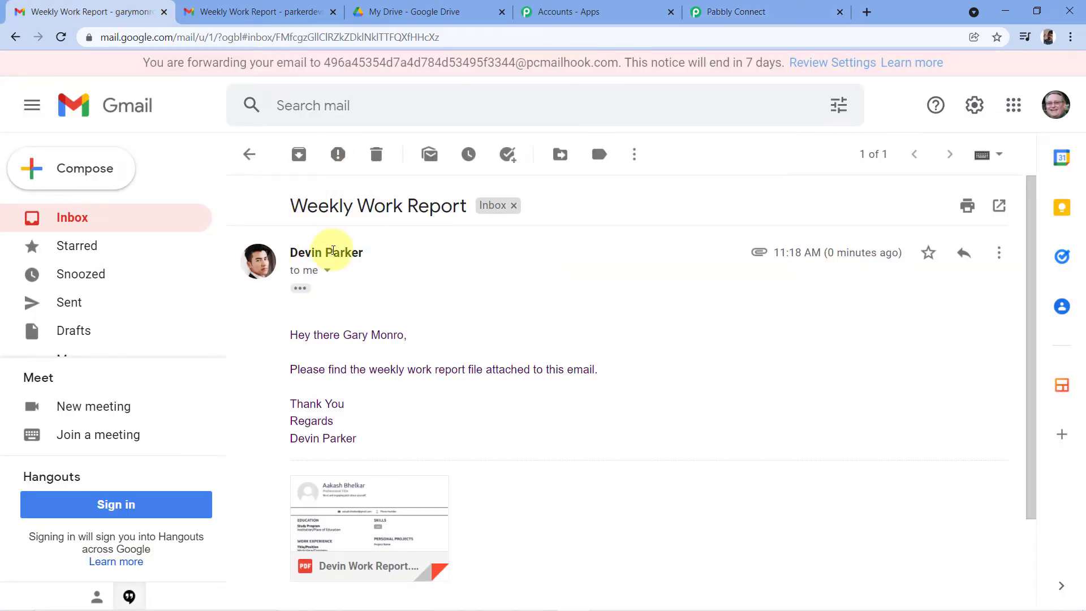
click(699, 12)
scroll(537, 141, up, 5)
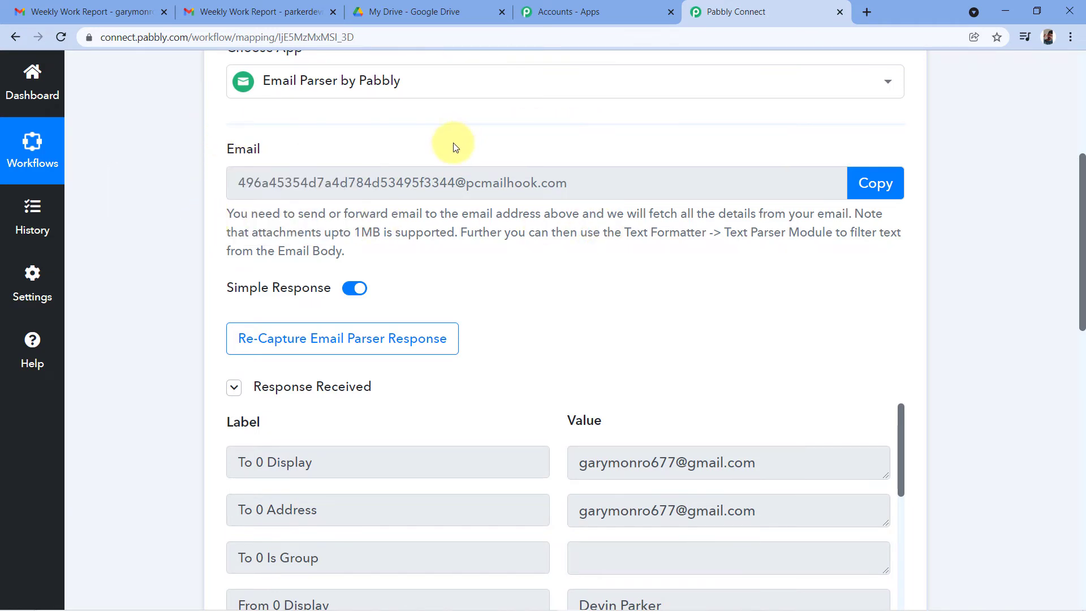
click(51, 6)
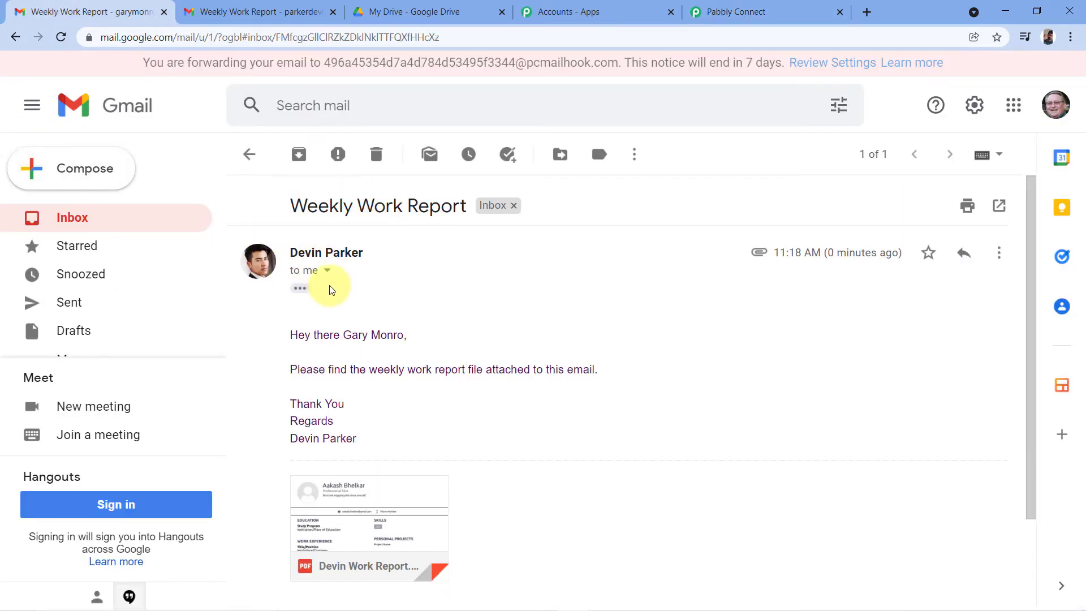
scroll(314, 277, down, 2)
scroll(310, 254, down, 1)
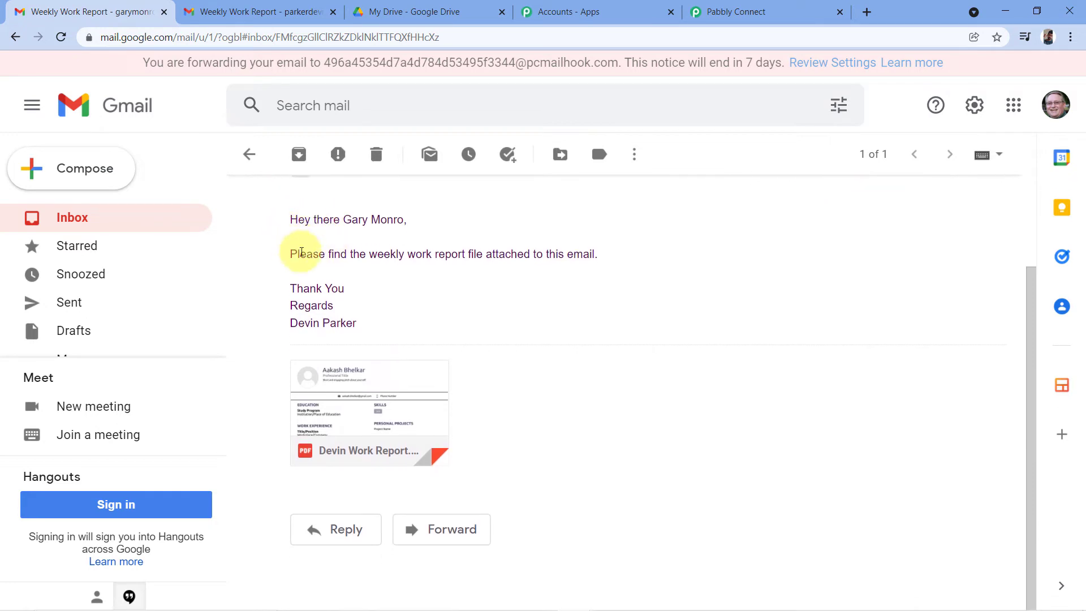
click(753, 4)
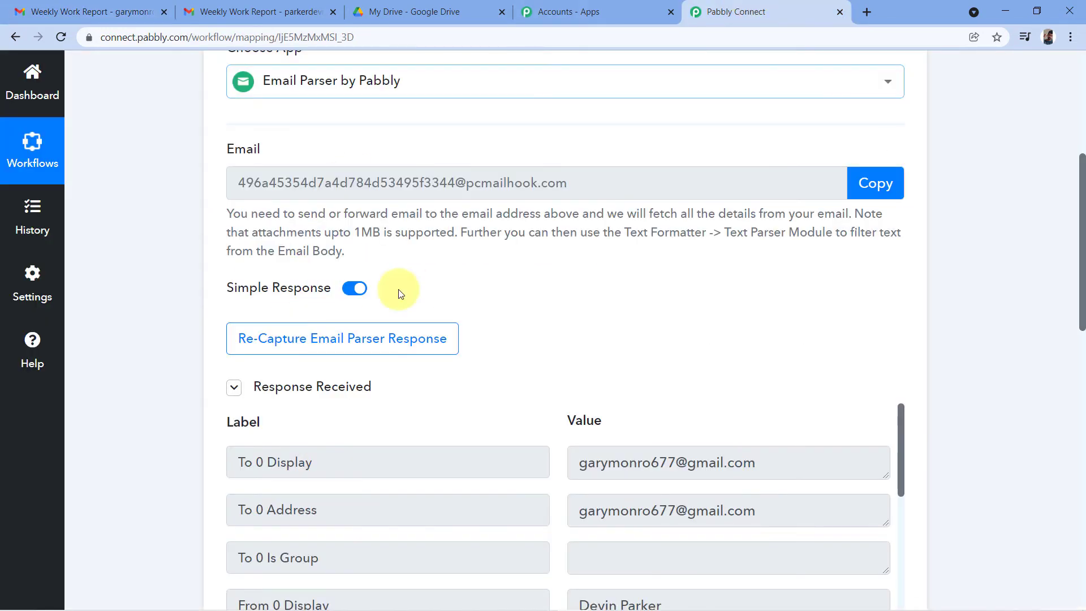
Step: Check the sender name, sender address and subject values in the Email Parser's received response
scroll(562, 284, down, 5)
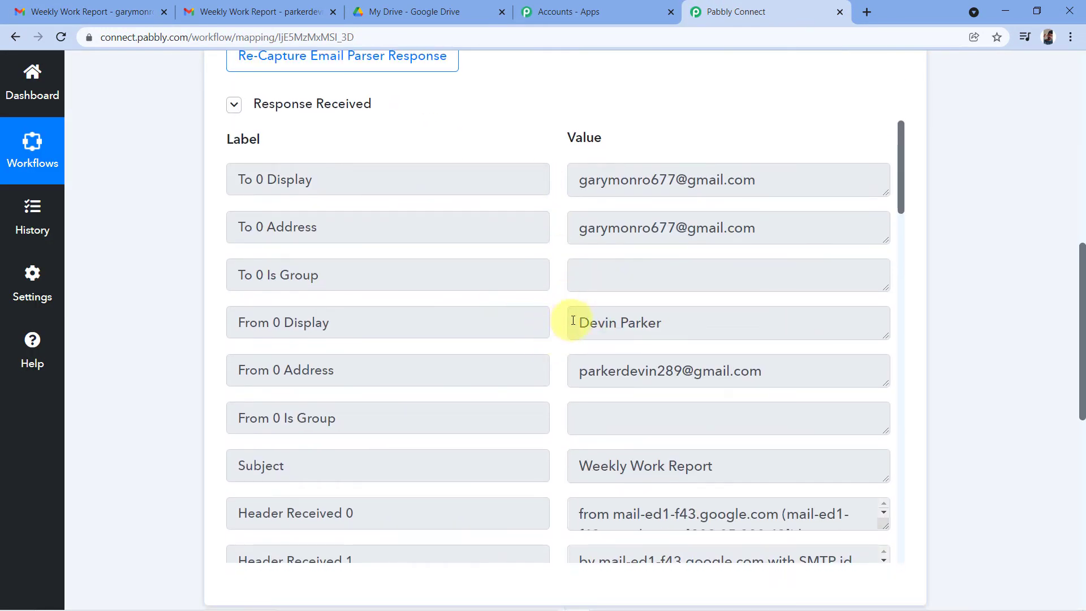
drag(576, 323, 662, 320)
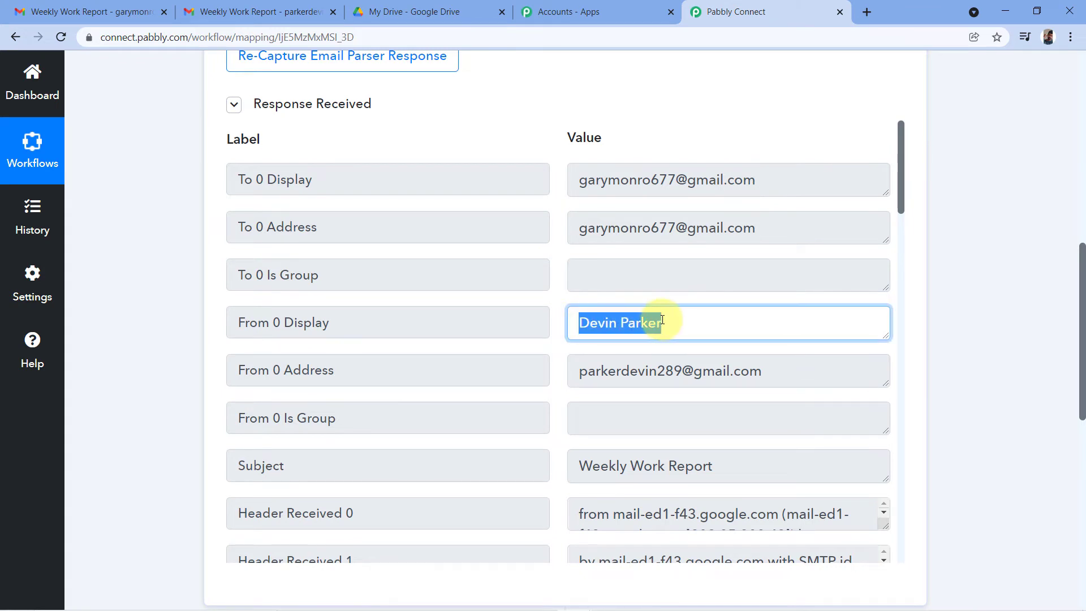
click(558, 293)
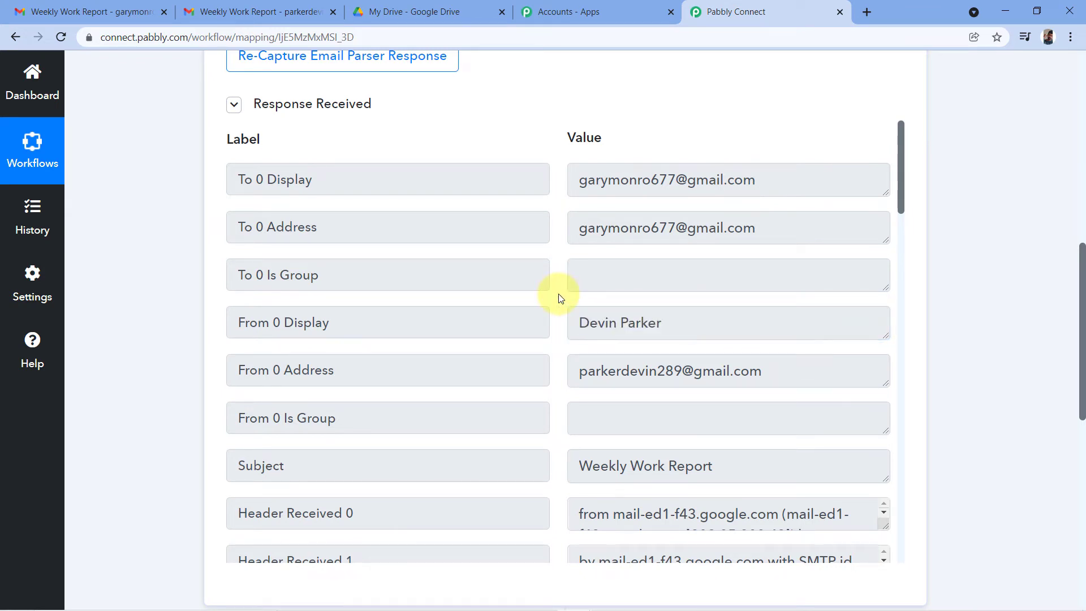
scroll(558, 293, down, 1)
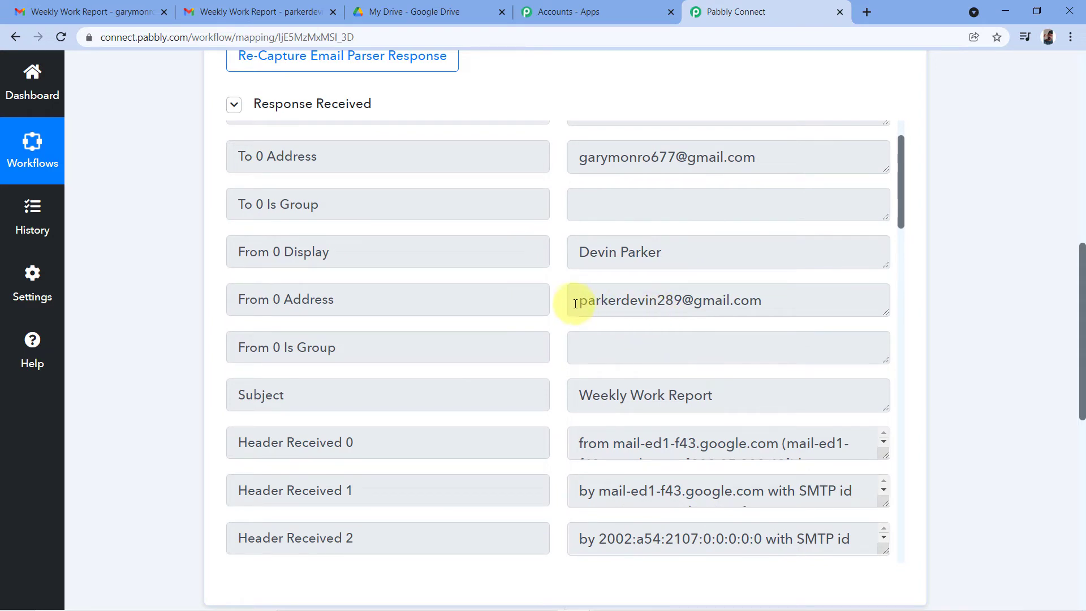
drag(578, 303, 781, 301)
click(780, 300)
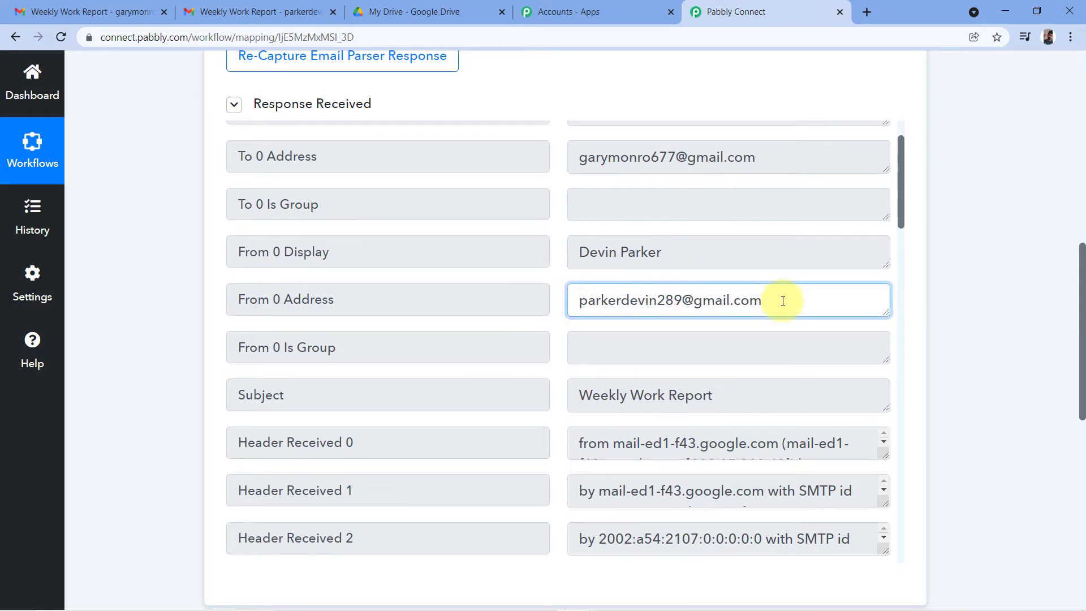
scroll(543, 267, down, 2)
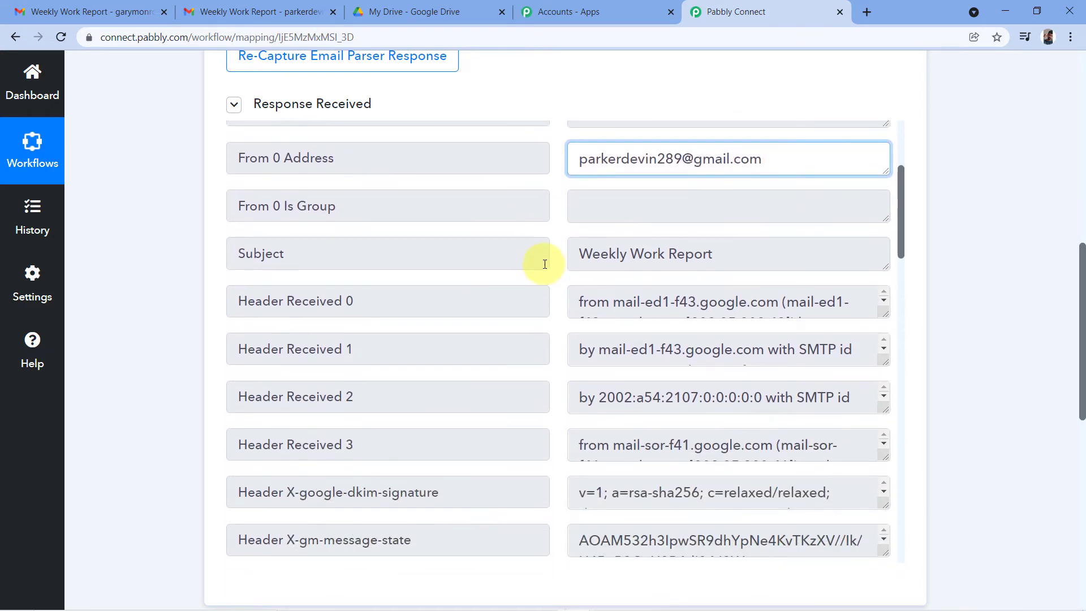
drag(570, 252, 749, 253)
click(556, 206)
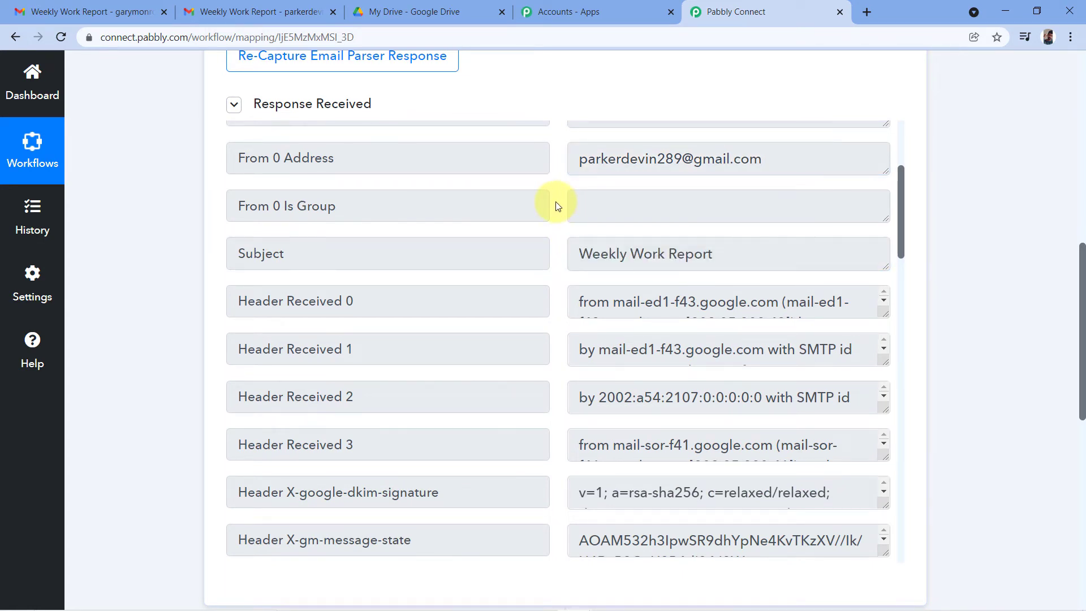
Step: Find the Body Text field in the received response and enlarge its value box to read the whole message
scroll(555, 201, down, 5)
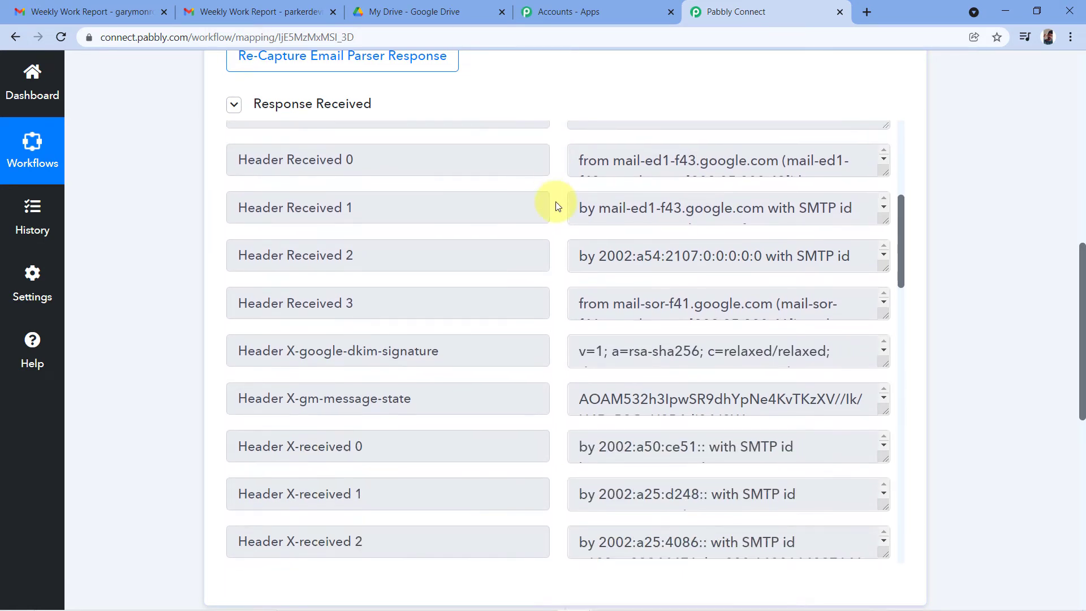
scroll(556, 198, down, 10)
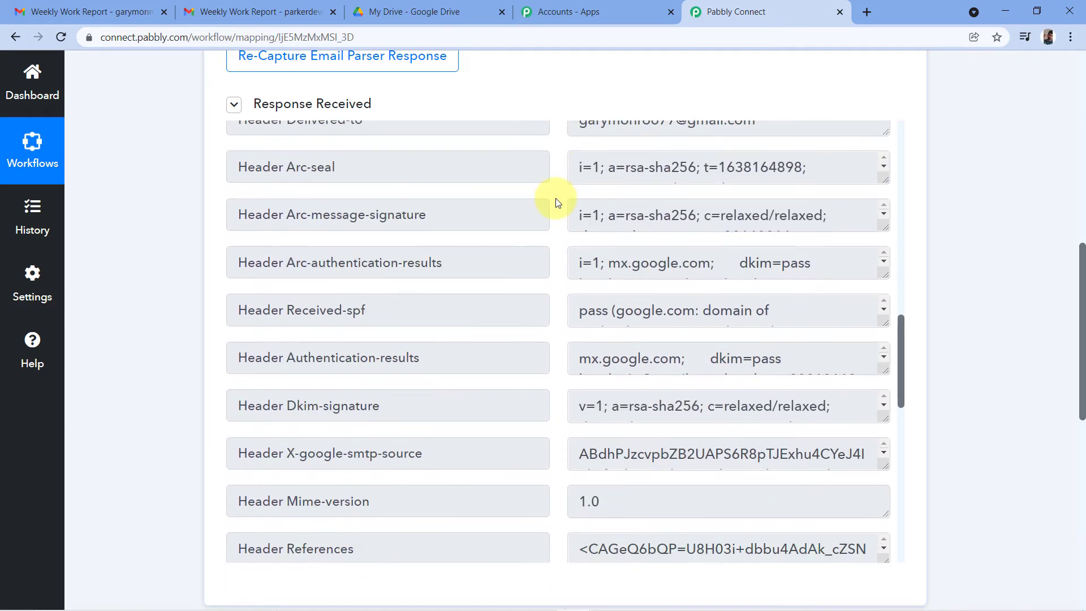
scroll(556, 198, down, 6)
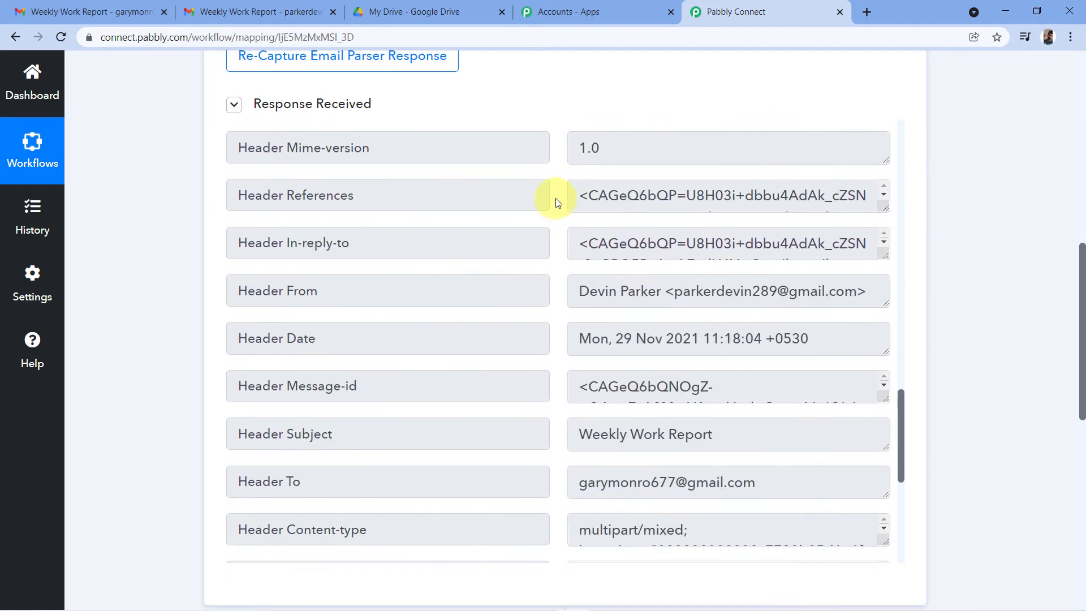
scroll(556, 198, down, 5)
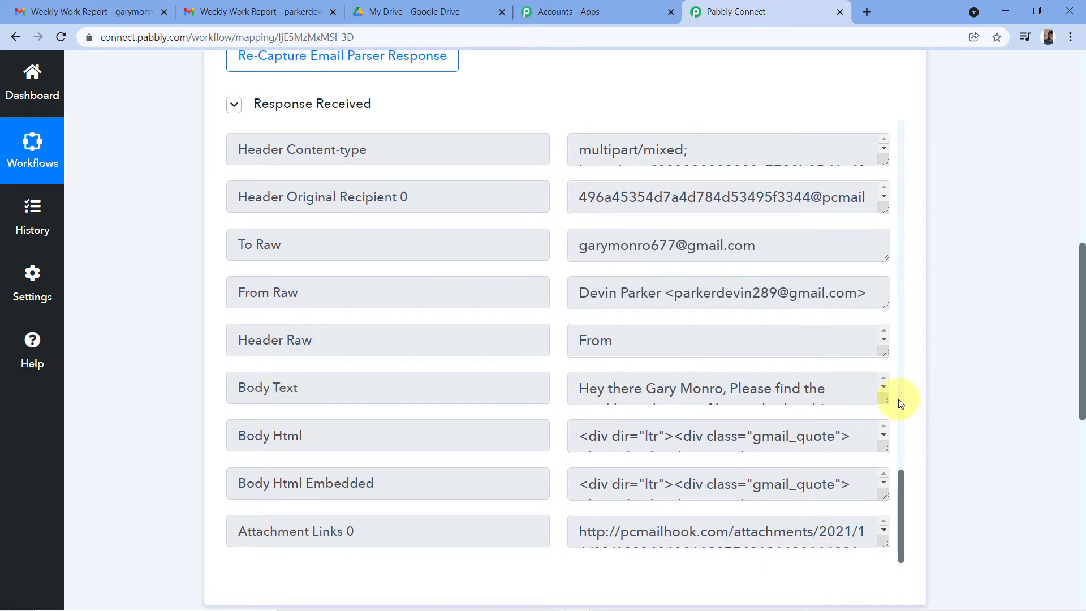
drag(882, 401, 883, 465)
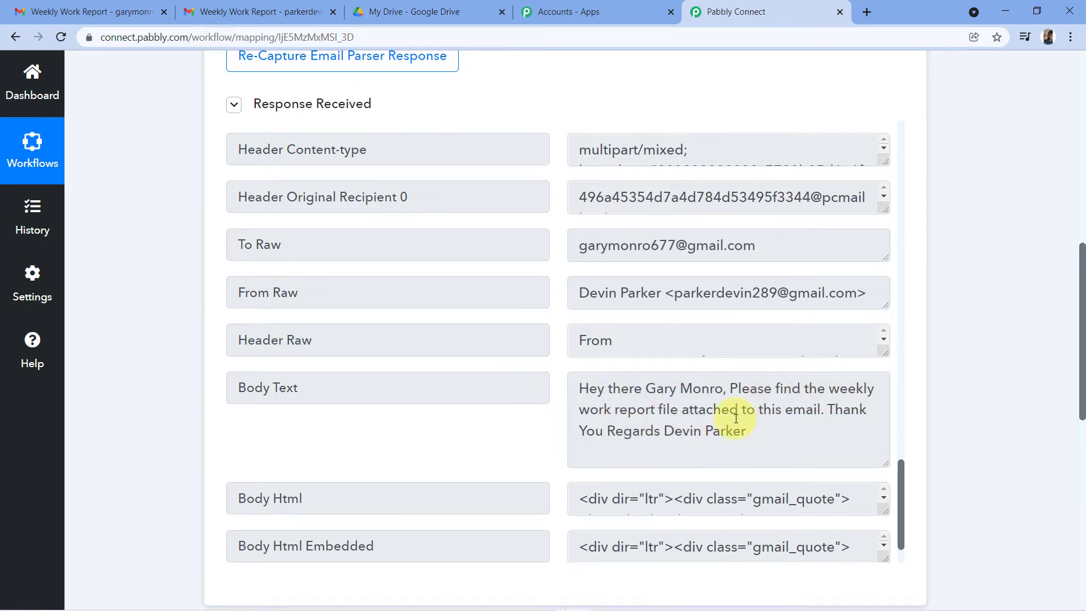
Step: Enlarge the Attachment Links 0 value box in the received response and examine the full link to the PDF
scroll(521, 320, down, 5)
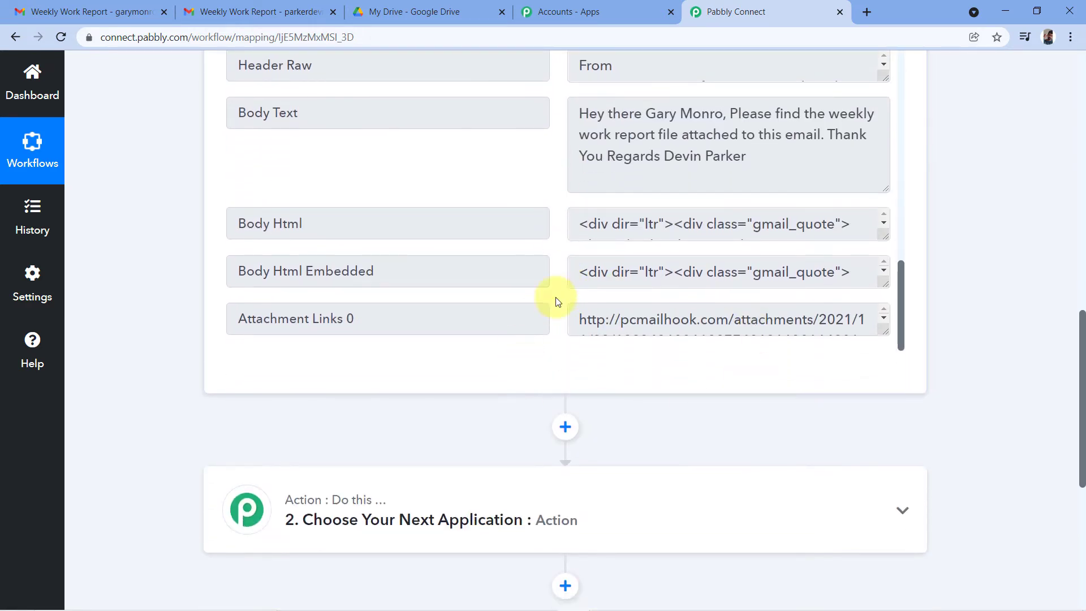
drag(442, 324, 209, 315)
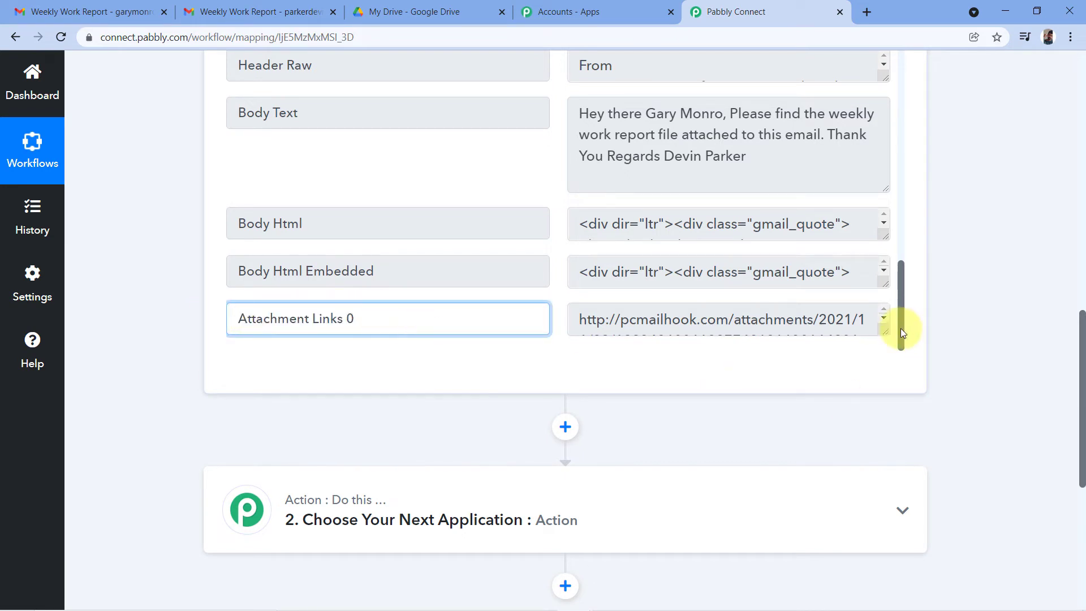
drag(885, 332, 884, 380)
scroll(706, 209, down, 1)
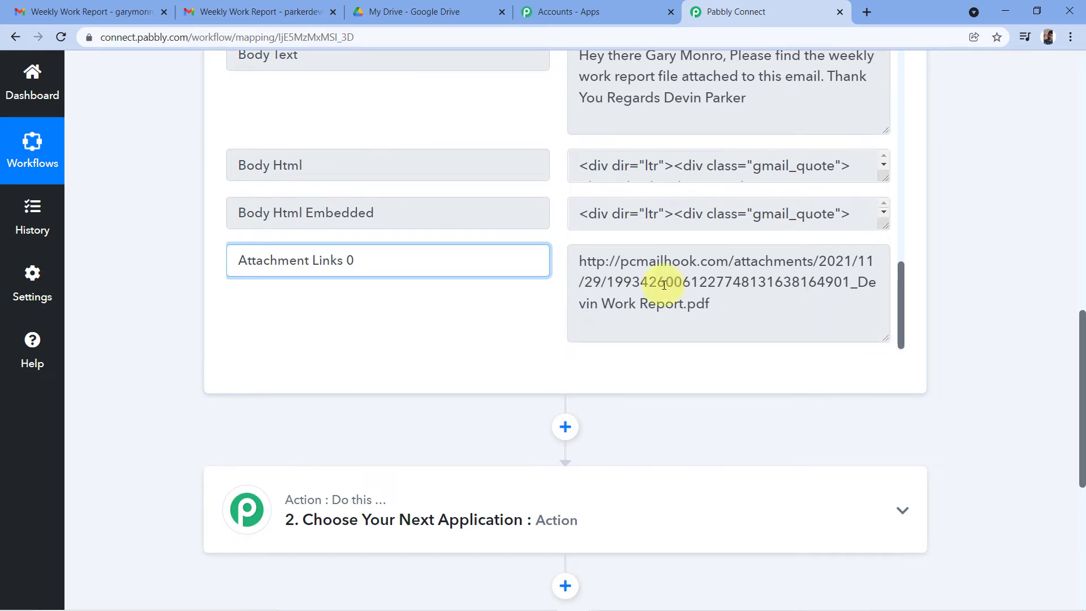
drag(729, 307, 595, 263)
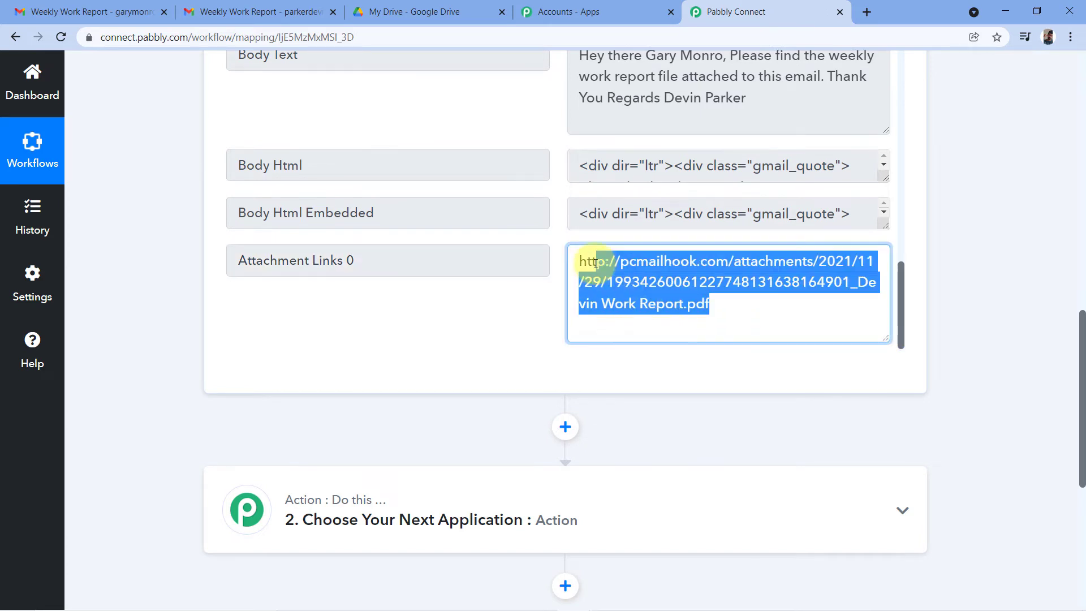
click(551, 243)
Step: Check the PDF attachment in the Gmail message against the captured link, and return to the Email Parser trigger settings in Pabbly Connect
click(127, 6)
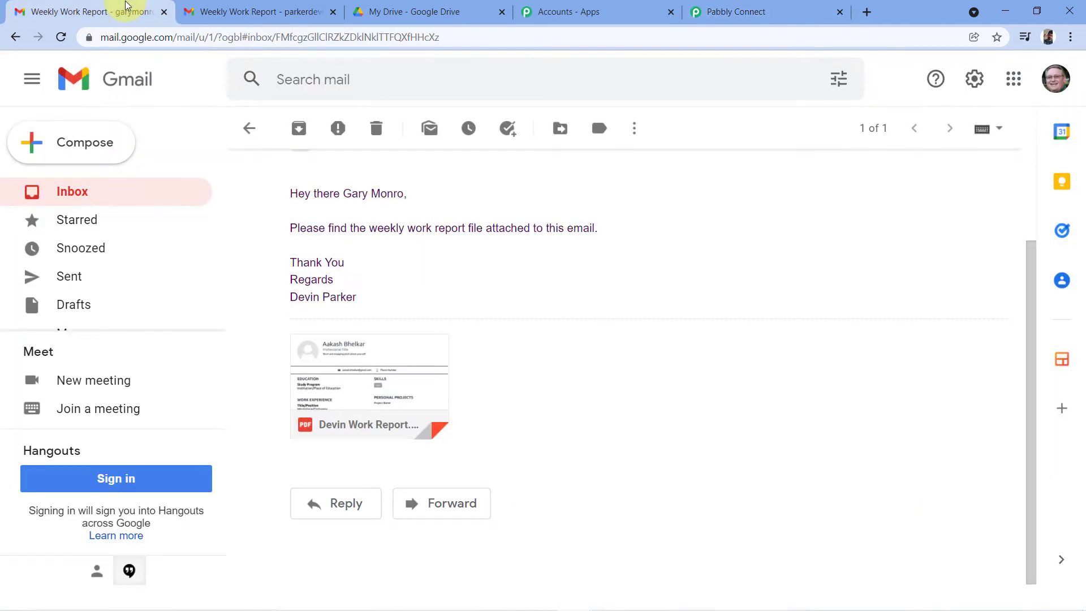
mouse_move(344, 368)
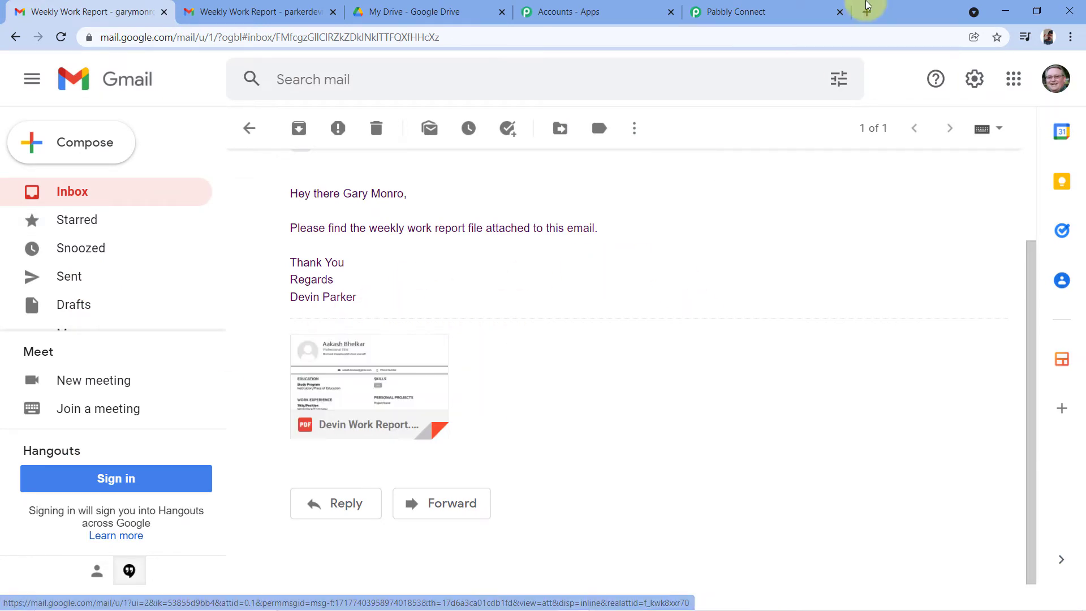
click(798, 12)
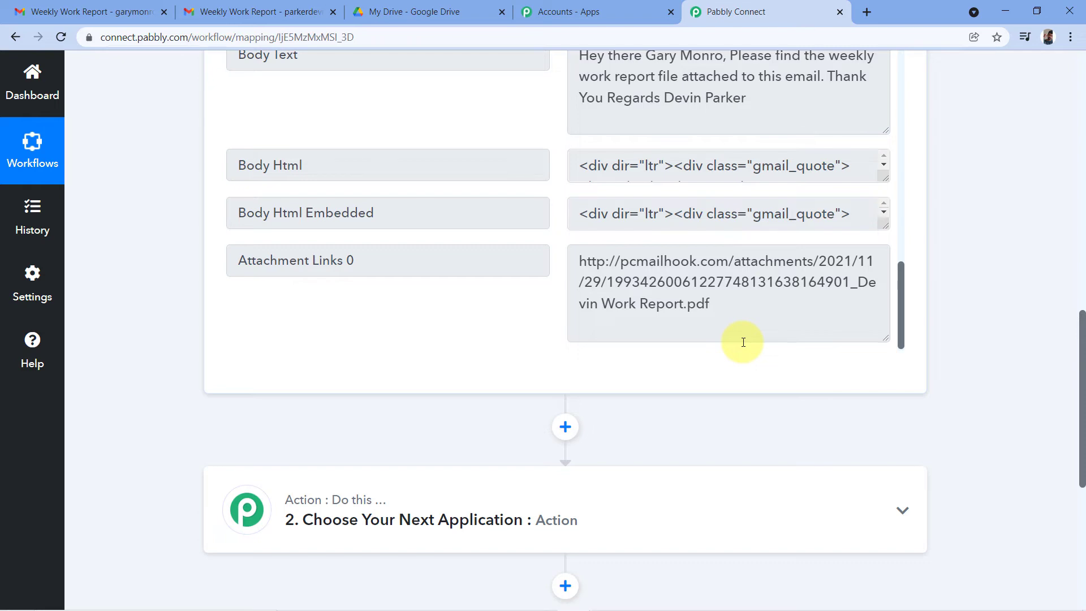
scroll(984, 238, up, 12)
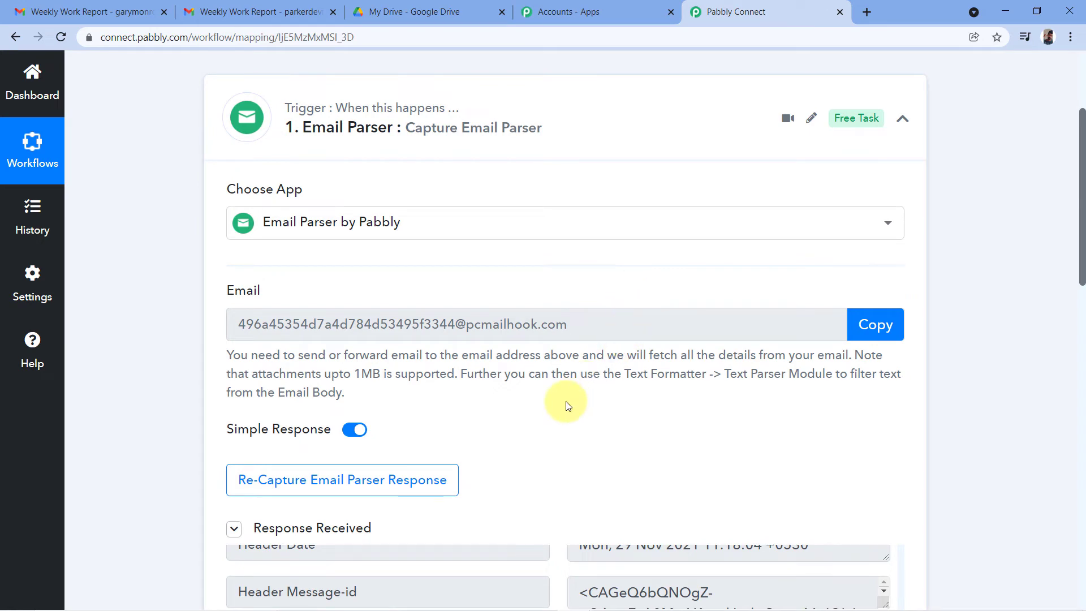
Step: Open the second workflow step, search its apps for "Filter" and choose Filter by Pabbly as the action app
scroll(565, 402, down, 1)
scroll(567, 405, down, 12)
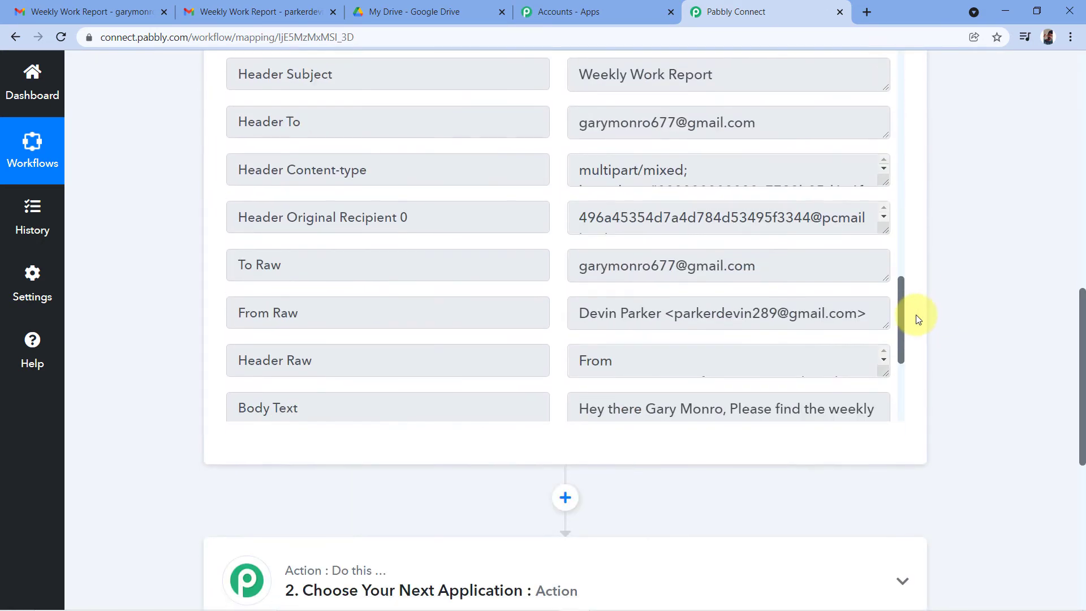
scroll(759, 215, down, 5)
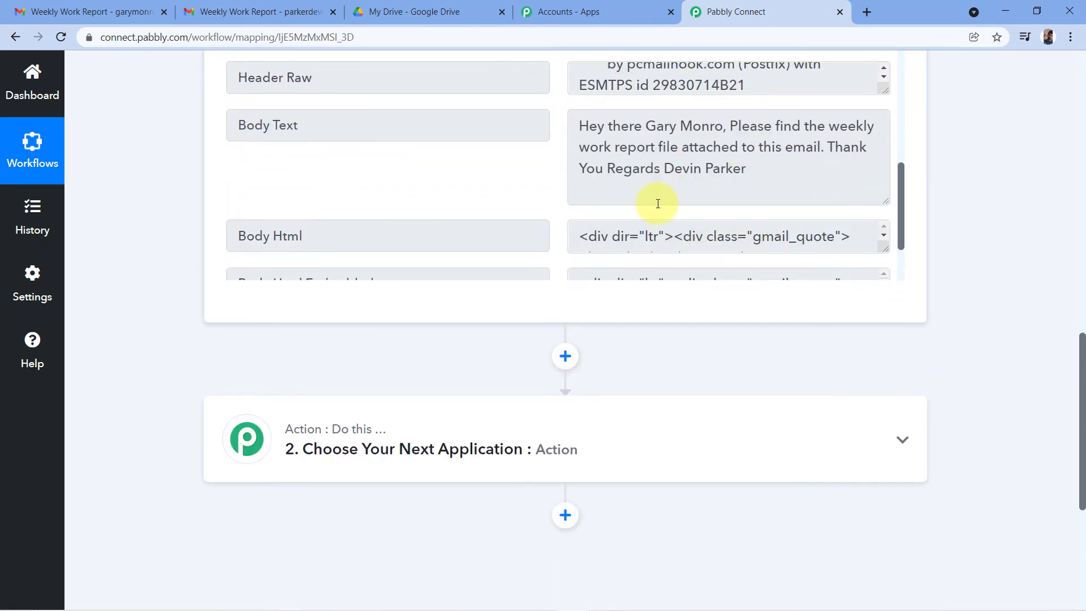
scroll(557, 159, down, 1)
scroll(565, 226, up, 2)
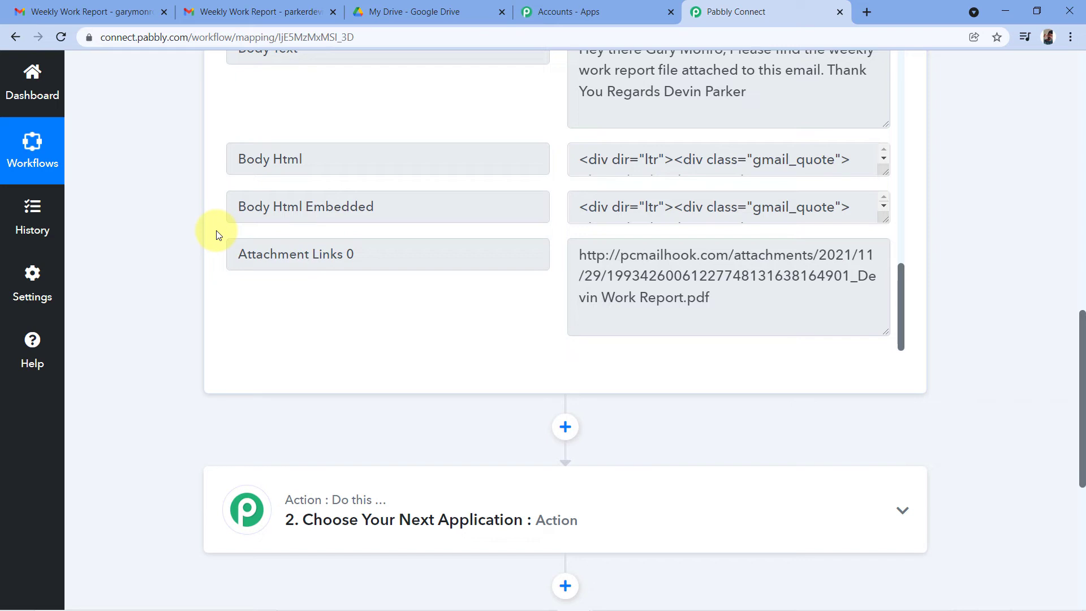
scroll(978, 242, down, 4)
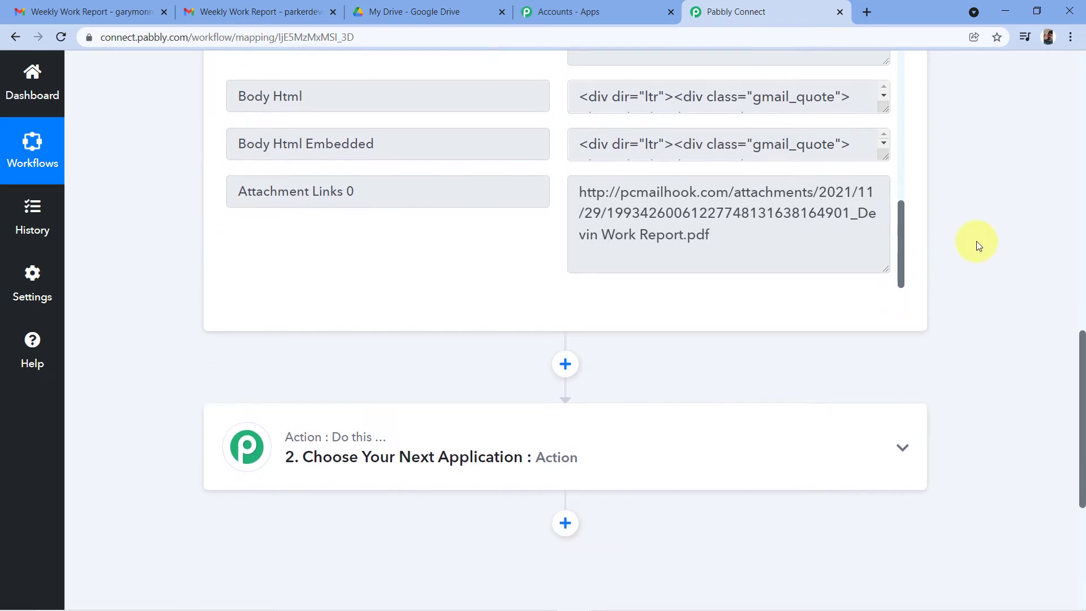
click(405, 217)
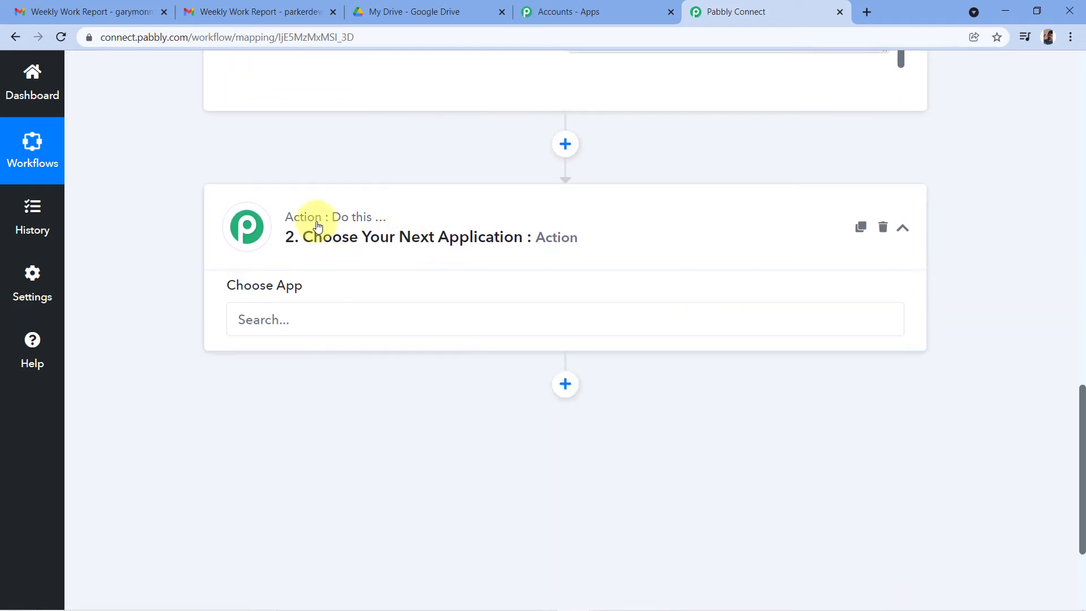
click(279, 262)
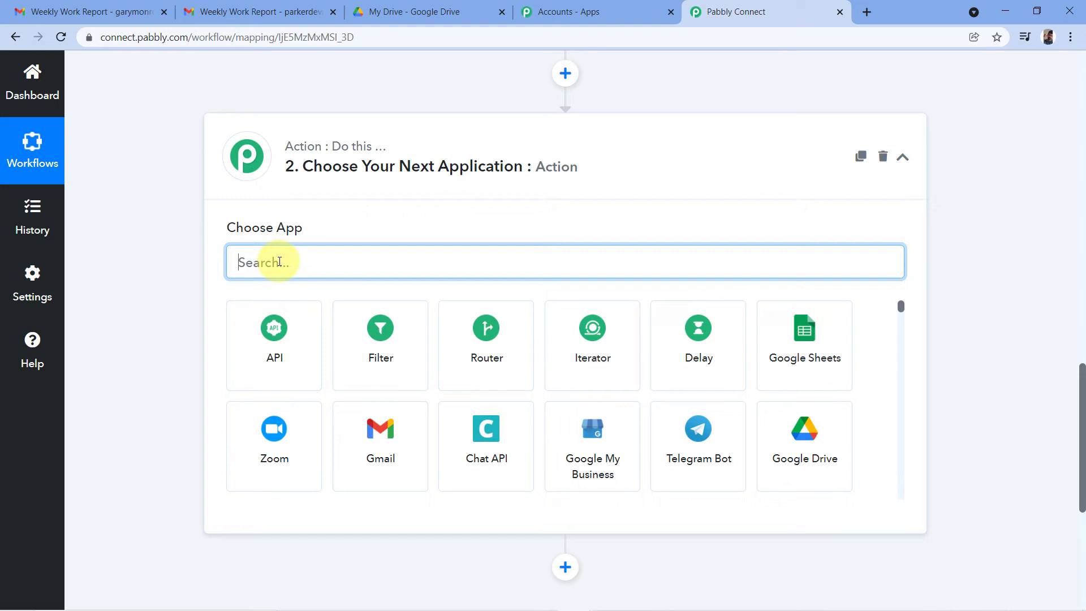
text(Filt)
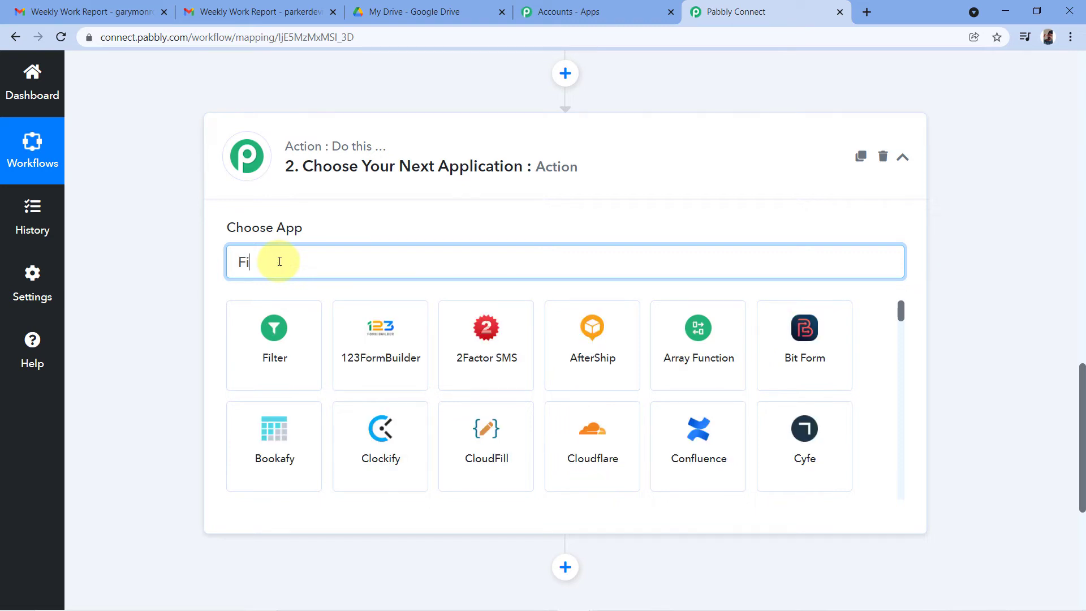
text(er)
click(283, 351)
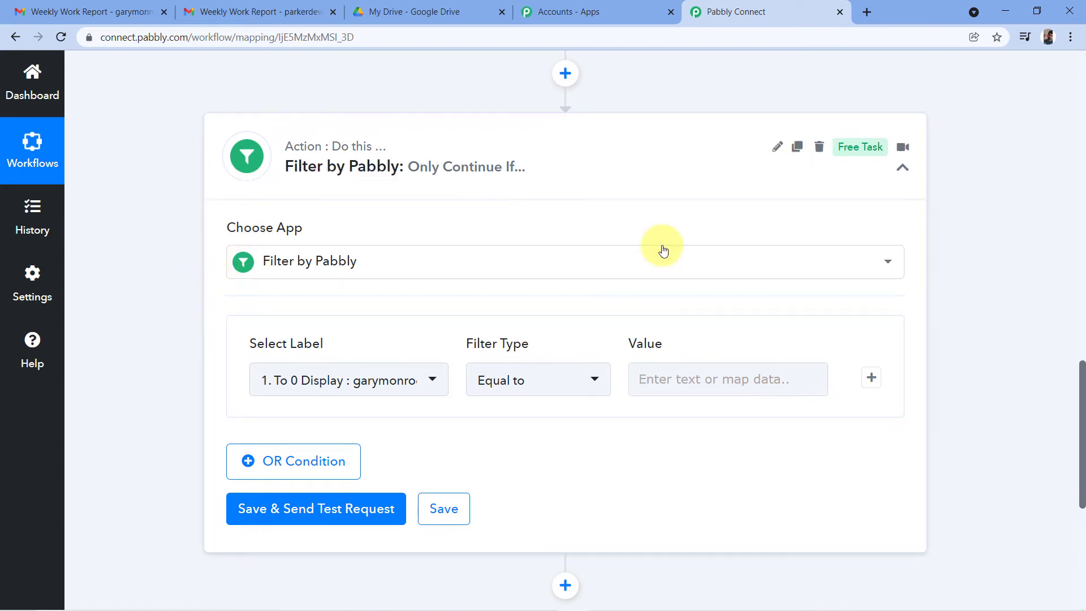
Step: Examine the Subject field in the Email Parser's received response, especially the words "Work Report", as the basis for the filter
scroll(753, 227, up, 4)
scroll(753, 226, up, 15)
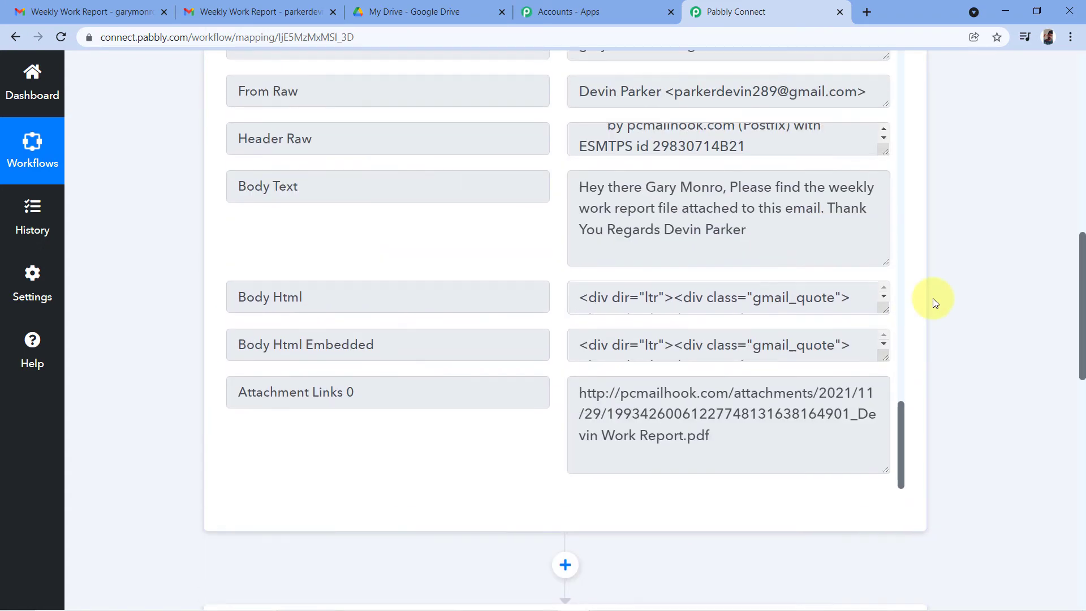
scroll(656, 318, up, 20)
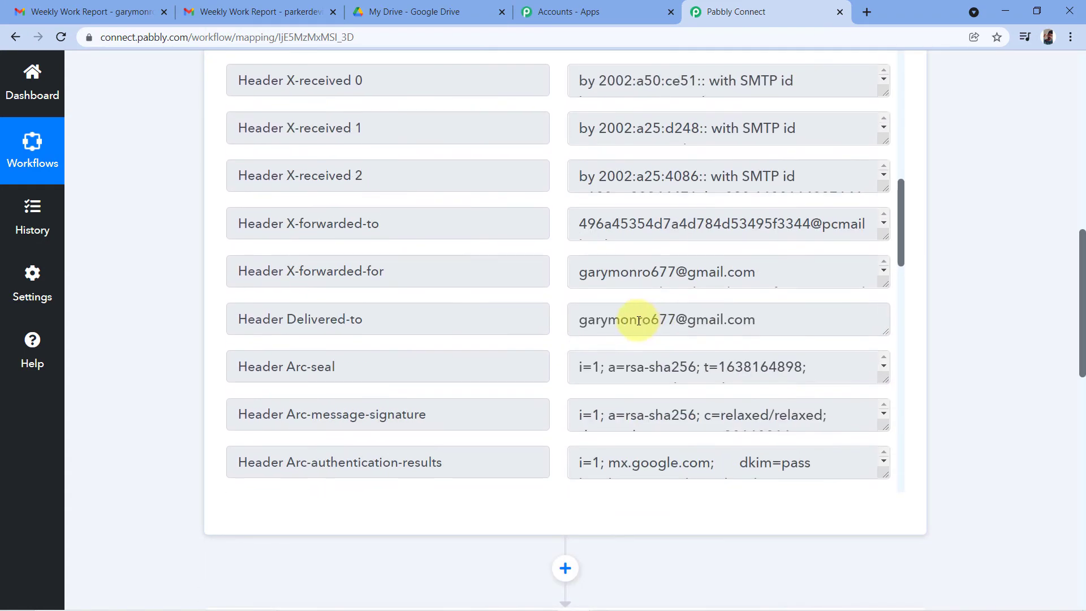
scroll(566, 334, up, 3)
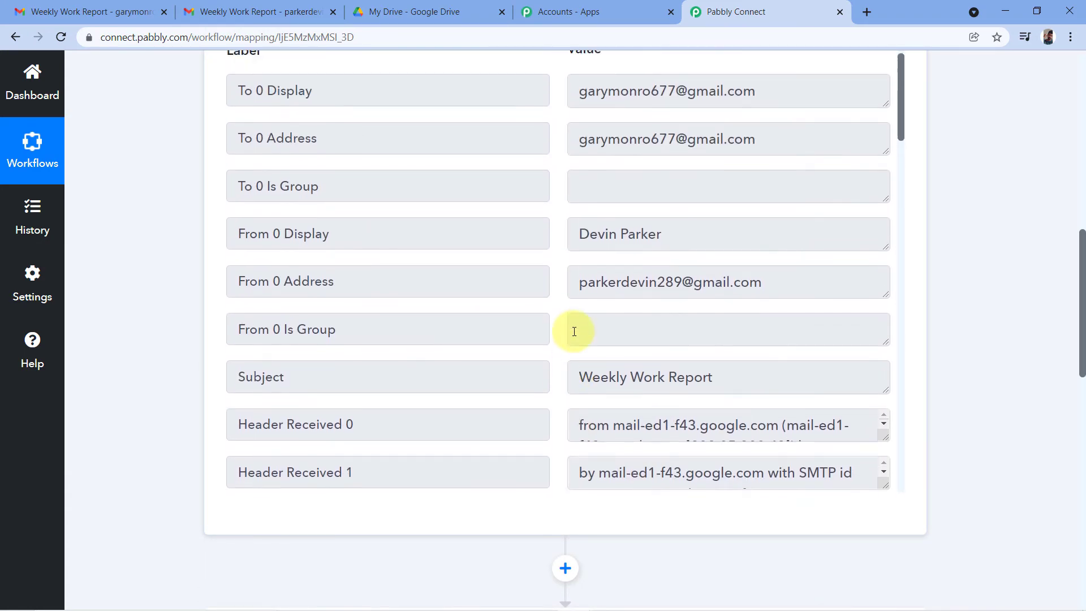
click(623, 353)
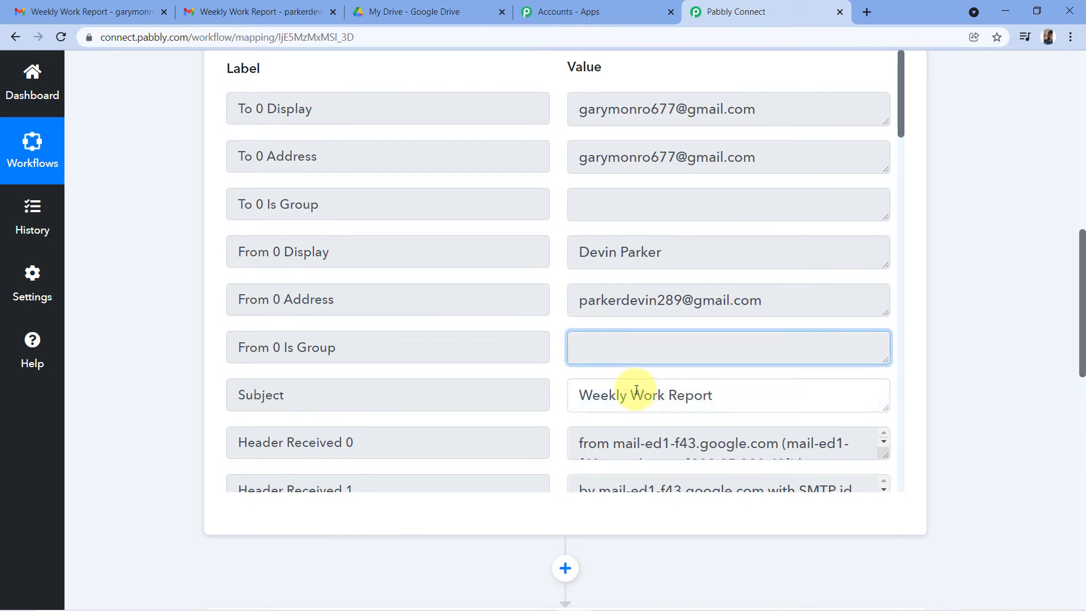
click(600, 394)
scroll(678, 362, down, 1)
drag(719, 323, 631, 322)
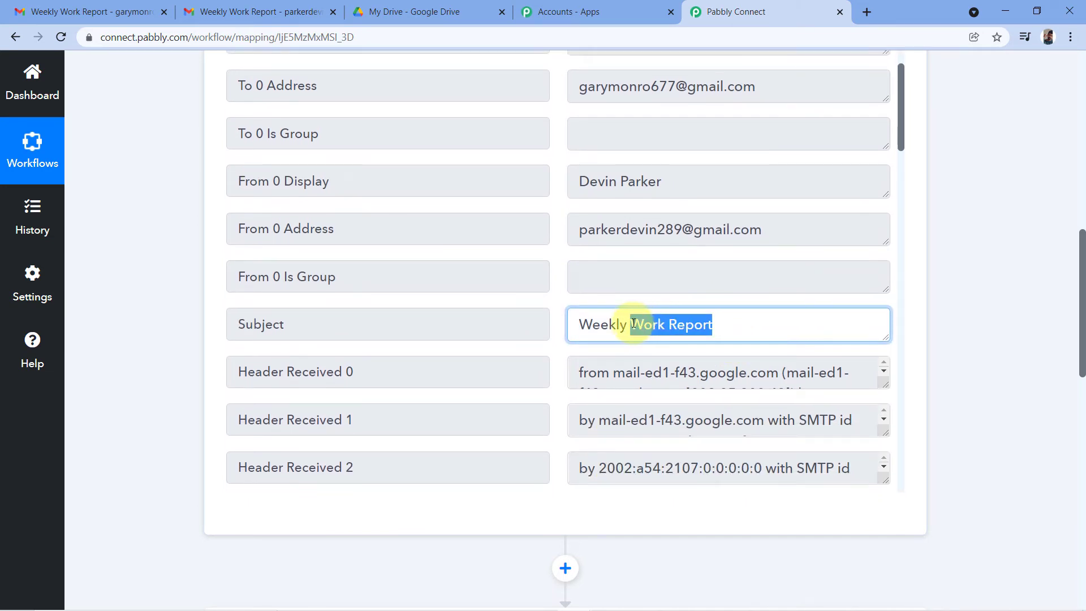
click(556, 303)
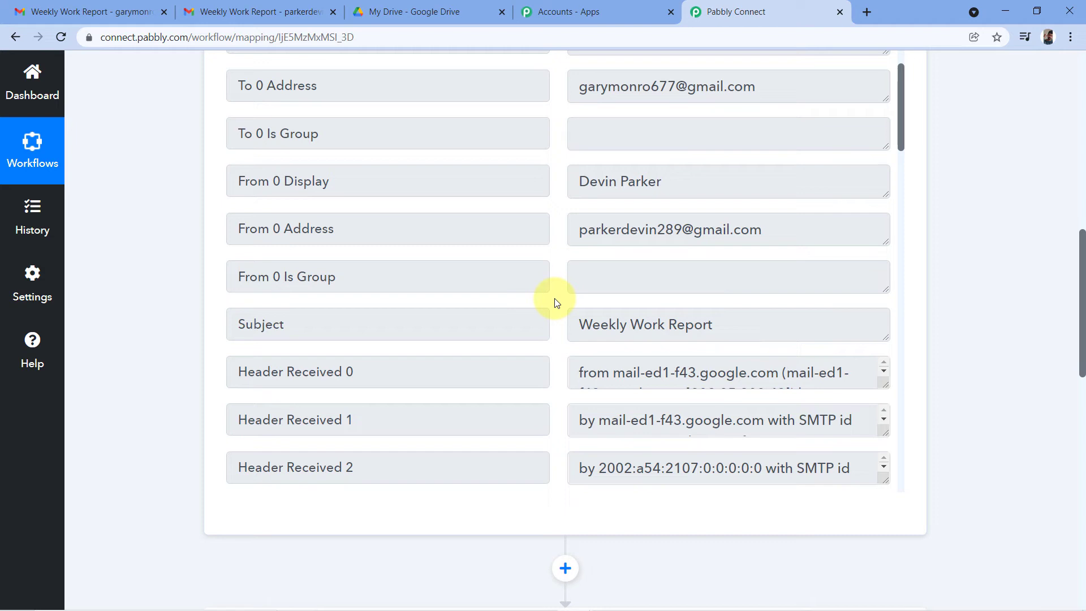
drag(311, 322, 206, 334)
Step: Set the filter condition's label to the Subject field from the Email Parser step
scroll(952, 281, down, 12)
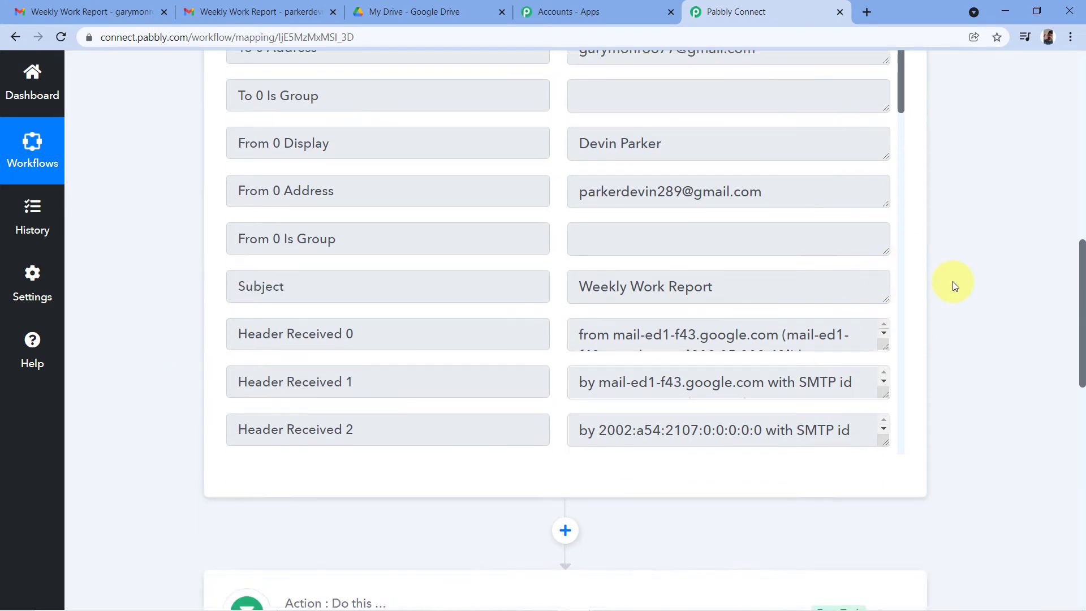
scroll(1018, 283, up, 3)
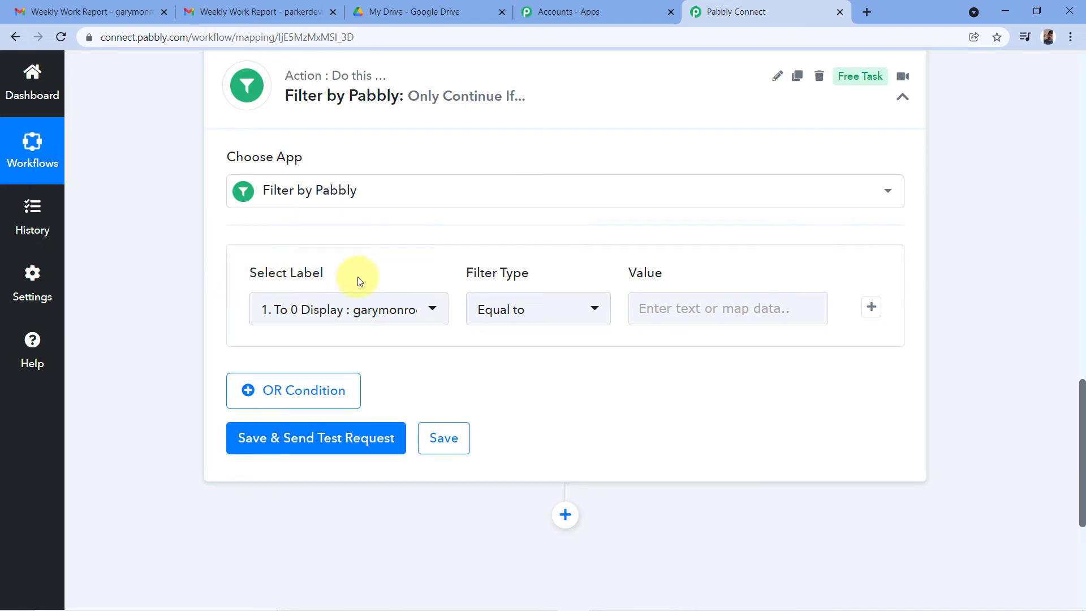
click(424, 316)
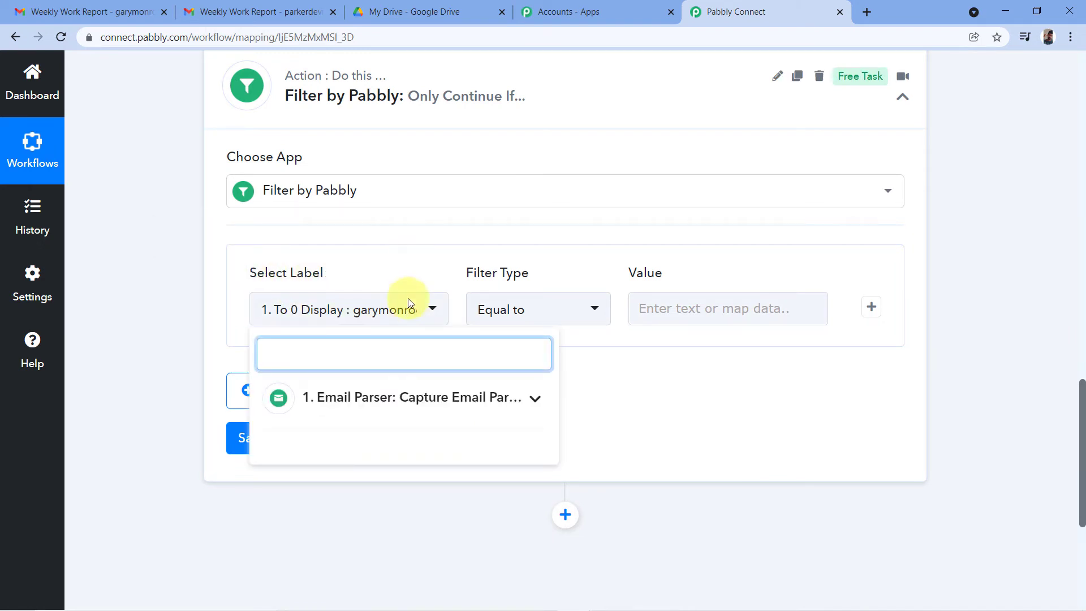
click(346, 406)
scroll(351, 226, down, 3)
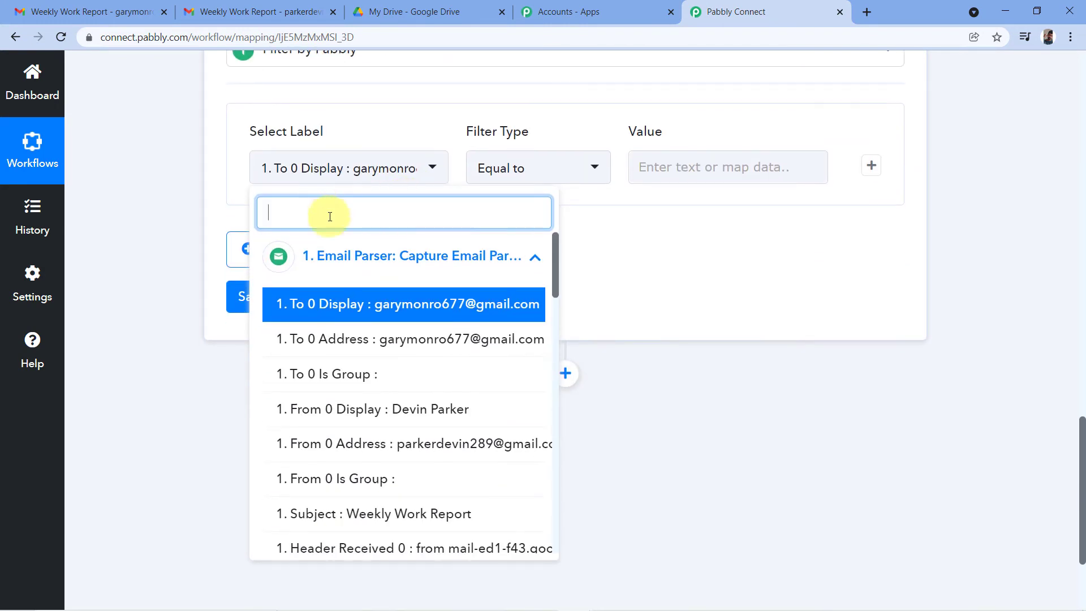
scroll(362, 325, down, 2)
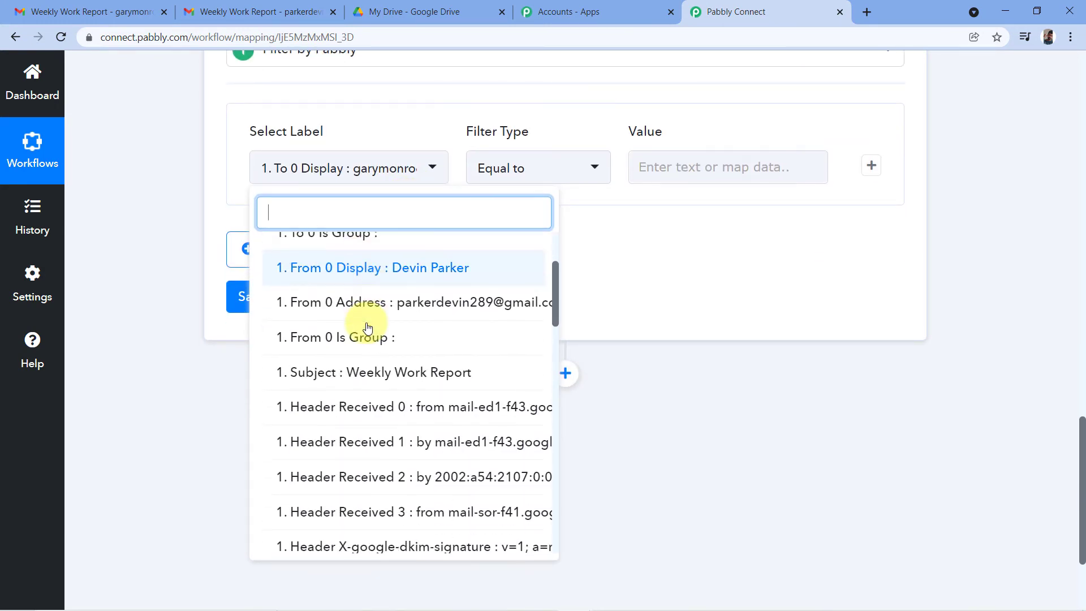
click(310, 376)
Step: Look through the available filter types and set the Subject condition's type to Contains
scroll(594, 285, up, 3)
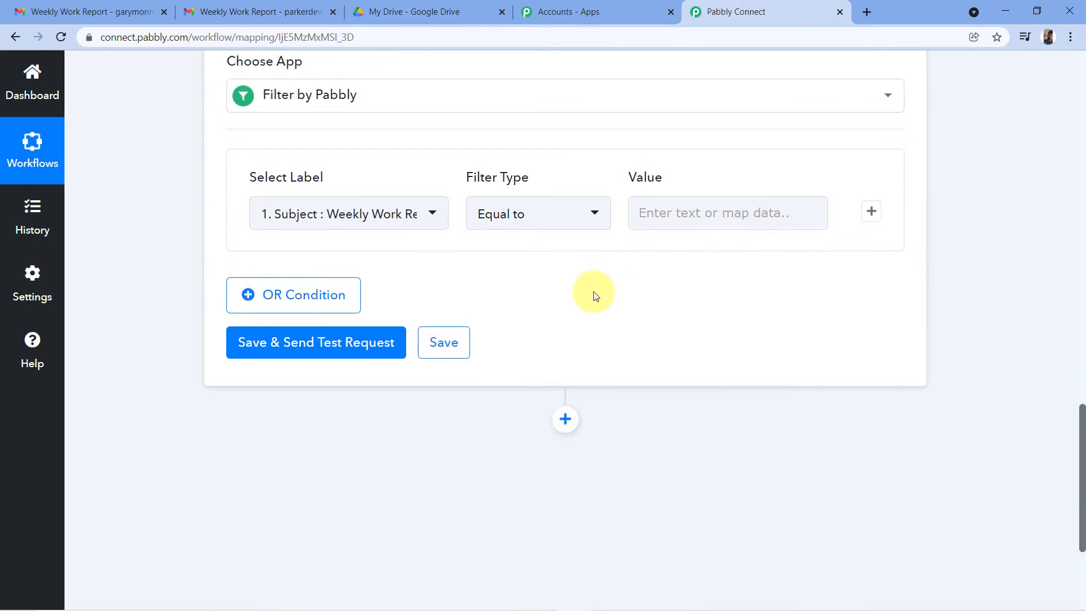
scroll(523, 361, up, 1)
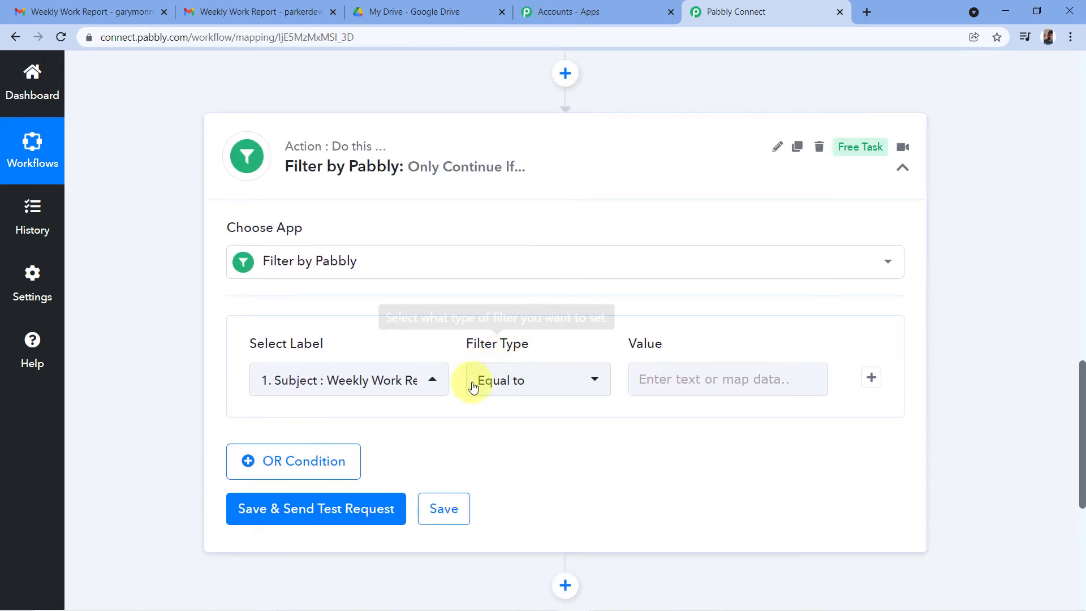
click(595, 383)
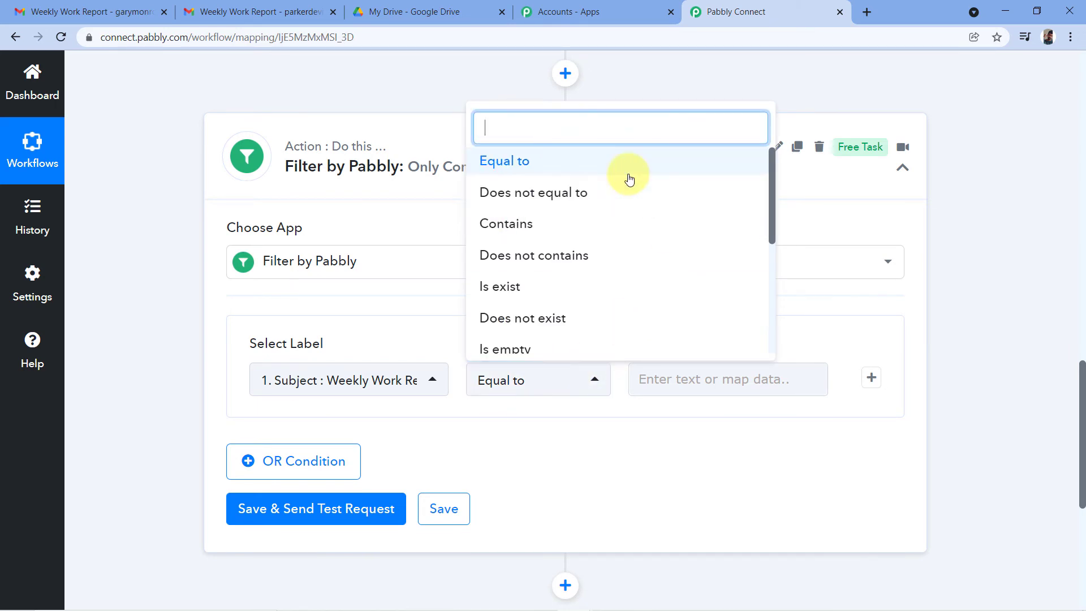
scroll(628, 180, down, 2)
scroll(625, 186, down, 2)
scroll(611, 209, up, 5)
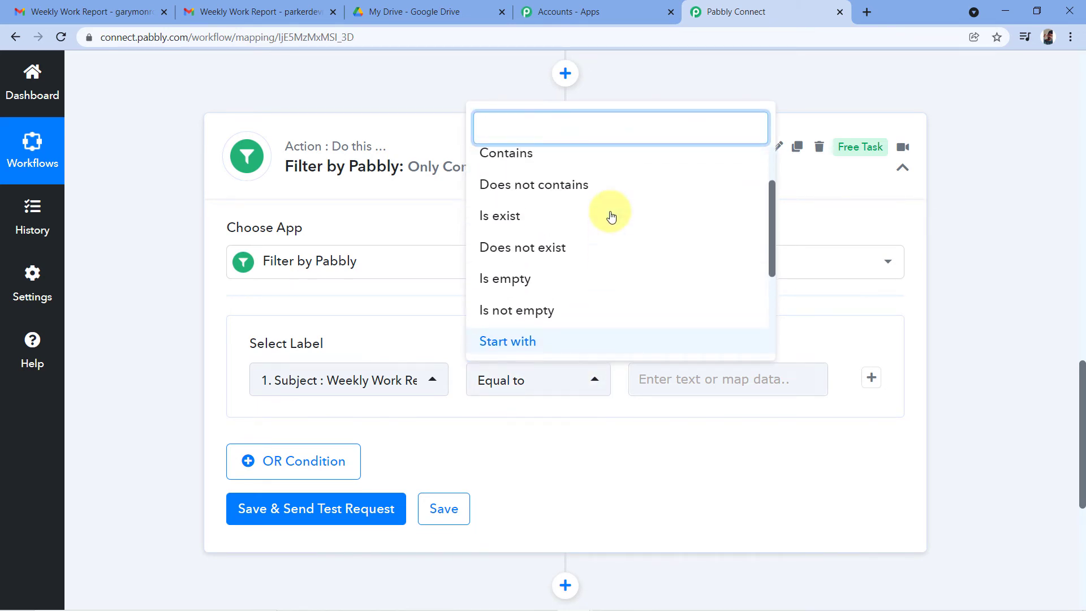
click(515, 225)
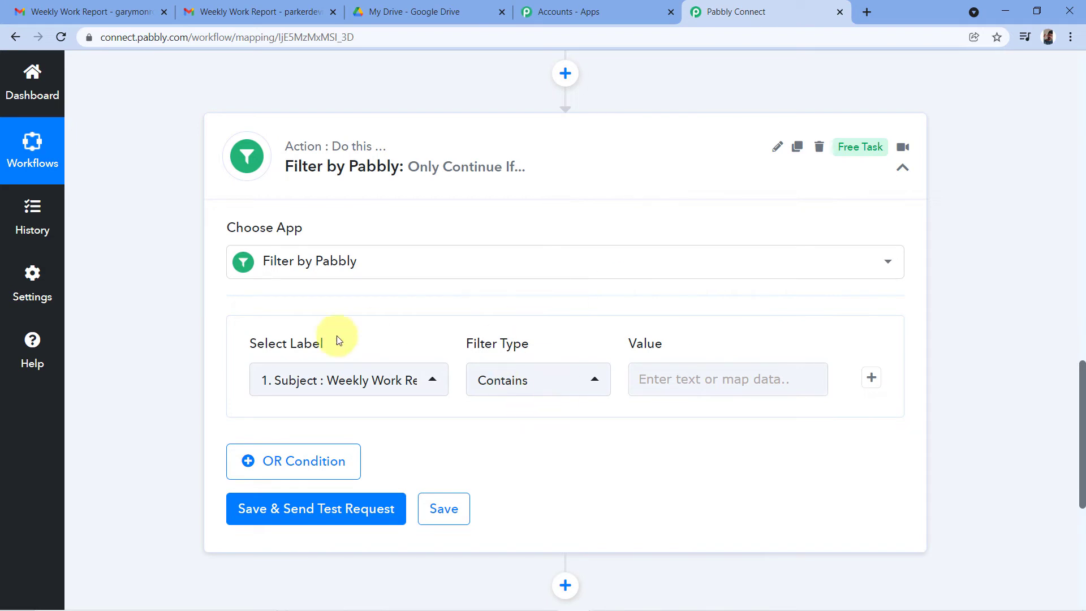
Step: Enter "Work Report" as the value the email subject has to contain
click(671, 378)
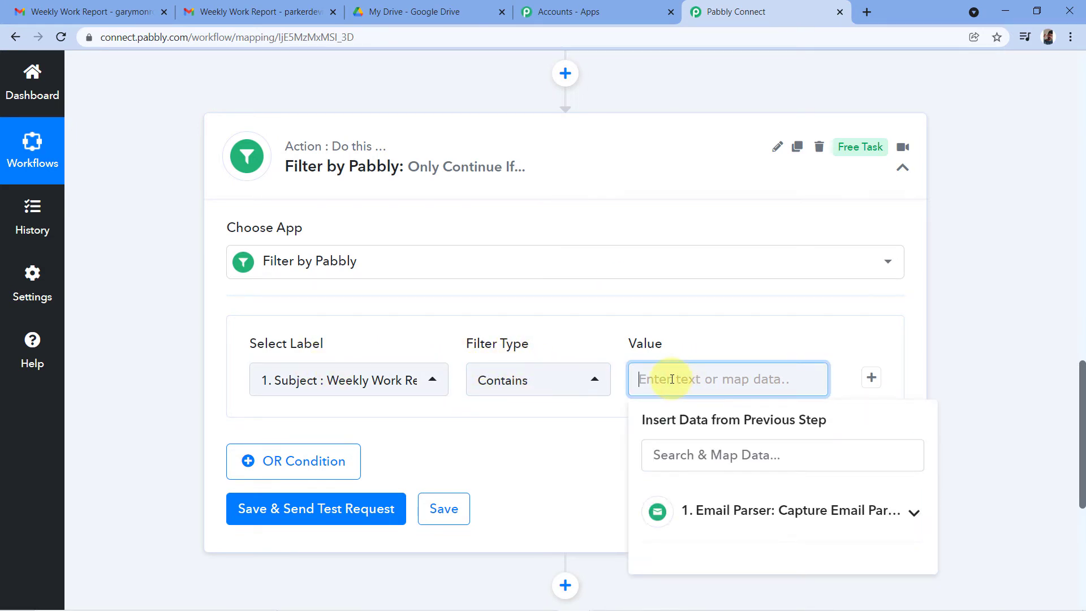
text(wpo)
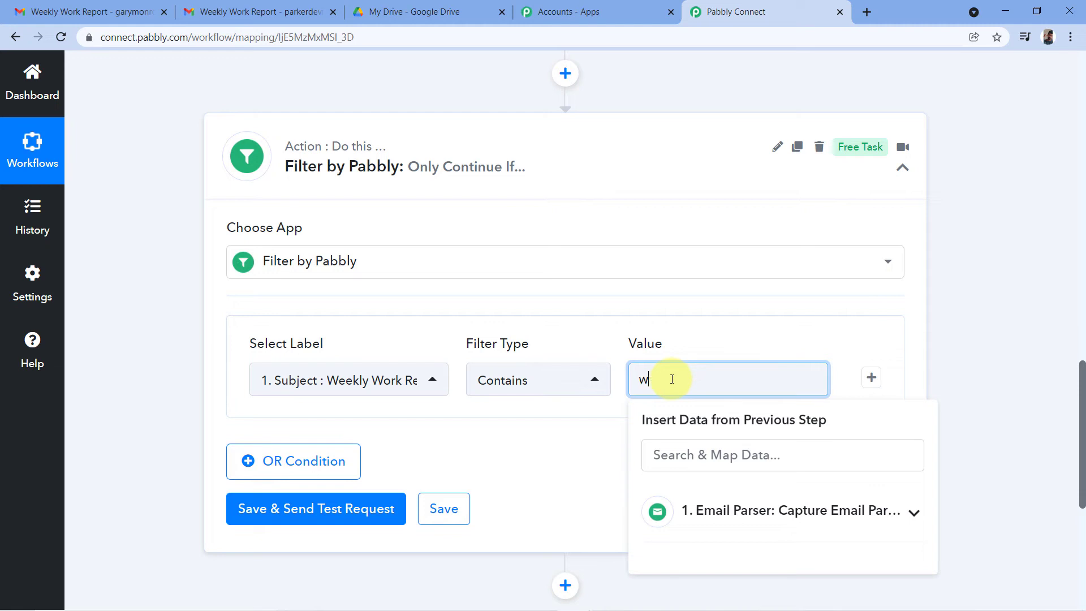
key(BackSpace)
text(W)
click(620, 328)
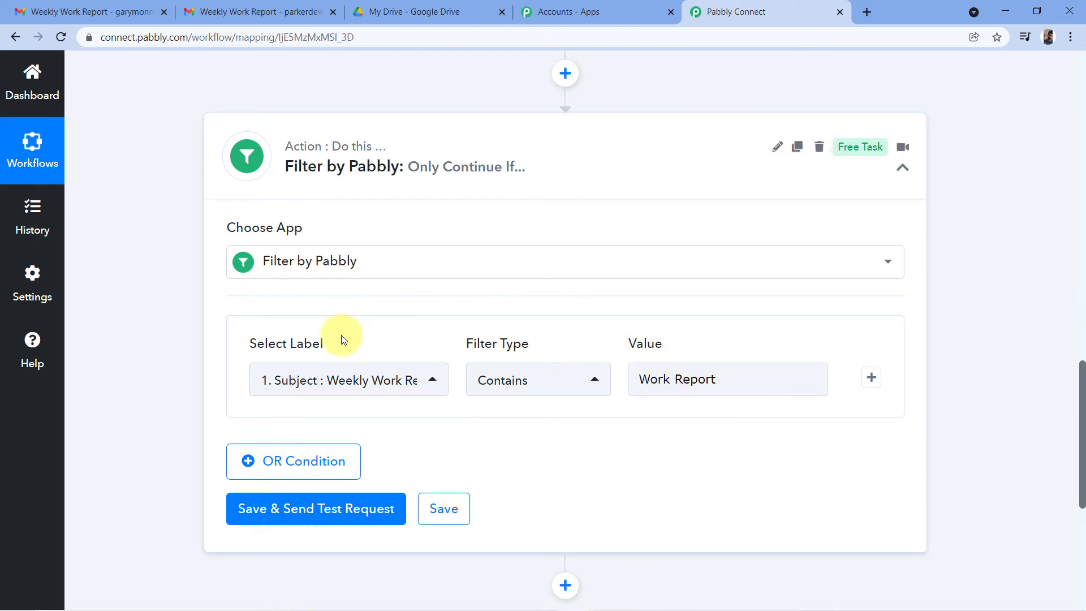
Step: Save the filter, send a test request and check the message in its received response
scroll(396, 317, down, 1)
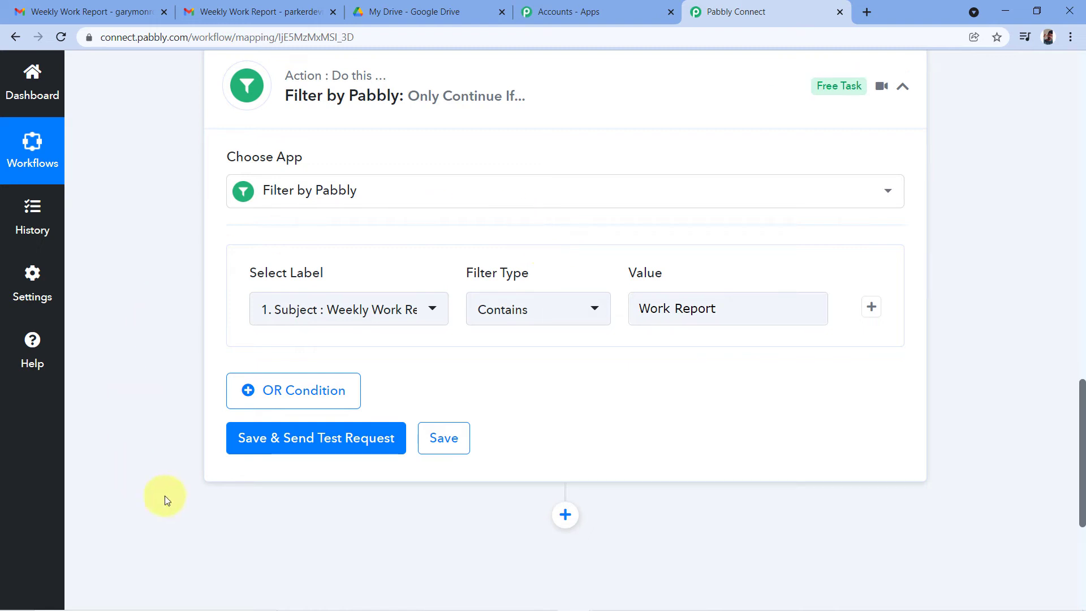
click(311, 447)
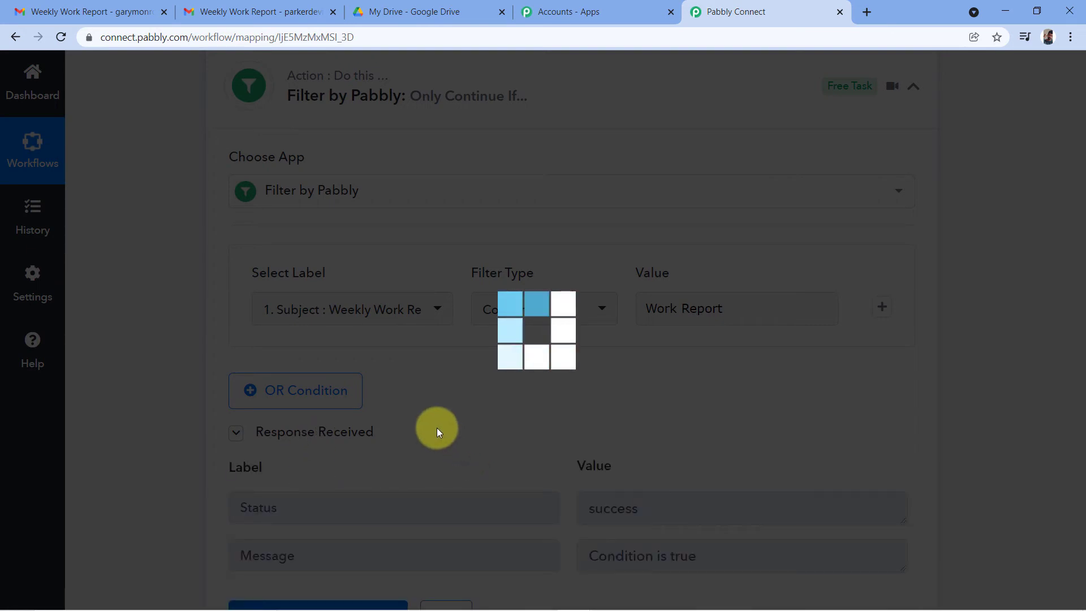
scroll(588, 362, down, 2)
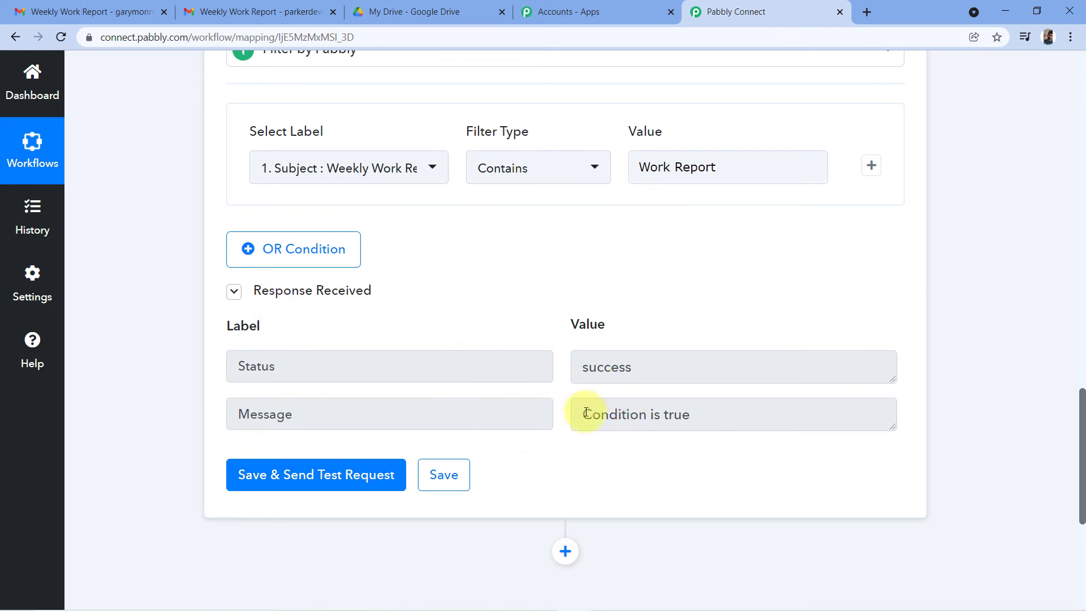
drag(582, 414, 686, 383)
click(698, 322)
Step: Compare the Subject value in the Email Parser's response with the filter condition, and return to the filter's test response
scroll(710, 341, up, 10)
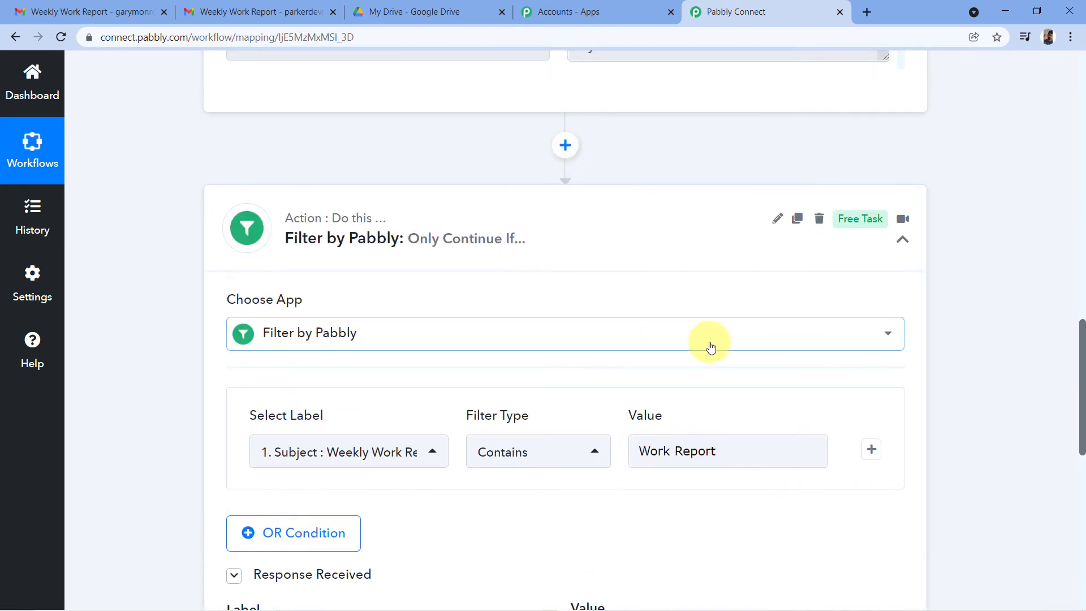
scroll(701, 362, up, 2)
scroll(650, 293, up, 1)
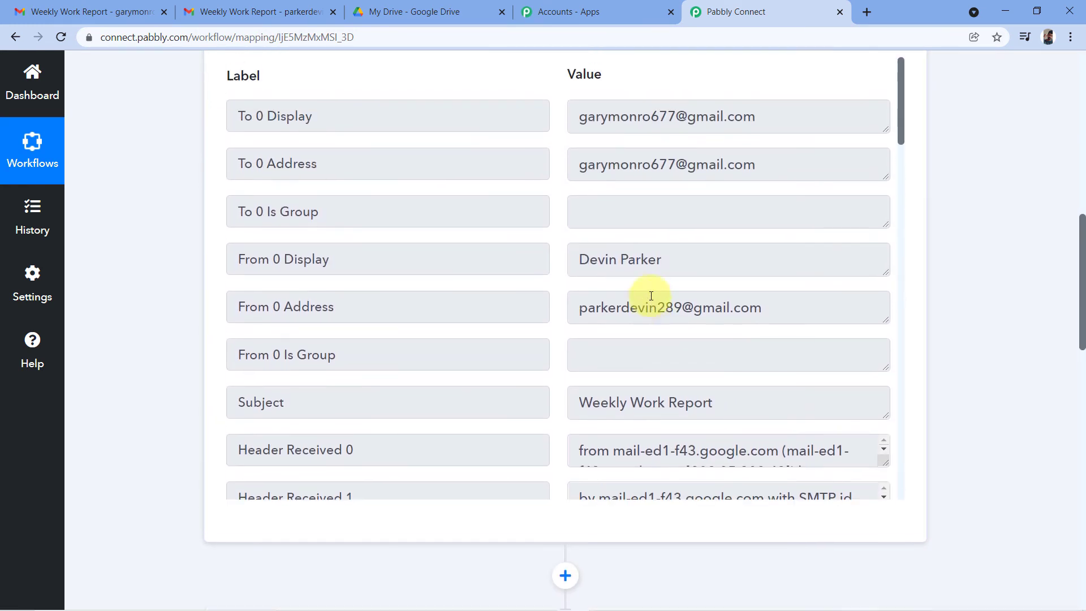
scroll(650, 296, down, 3)
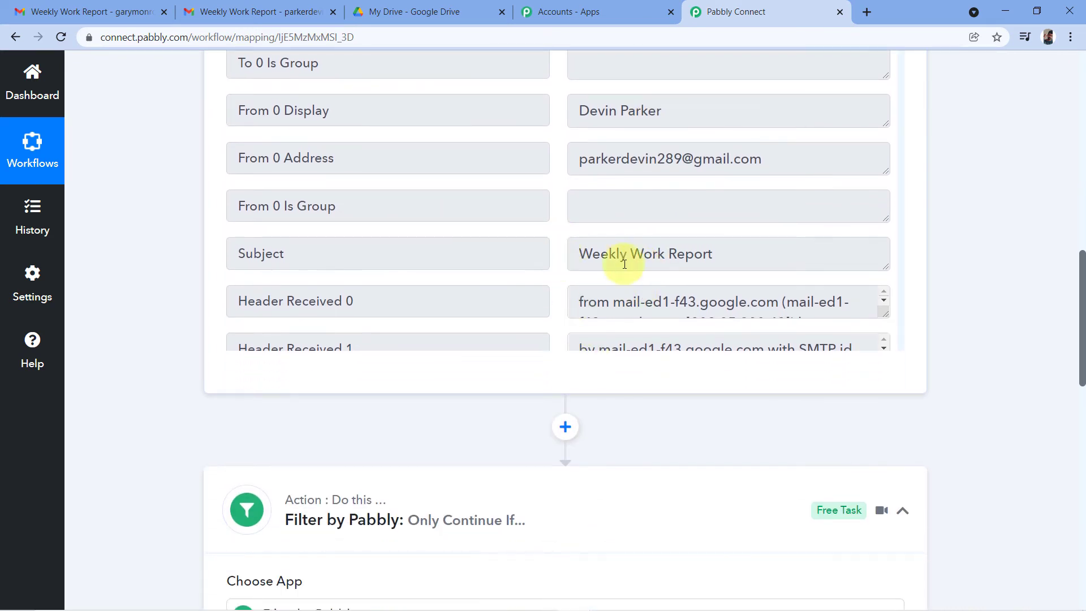
drag(722, 255, 555, 227)
click(555, 227)
scroll(942, 217, down, 8)
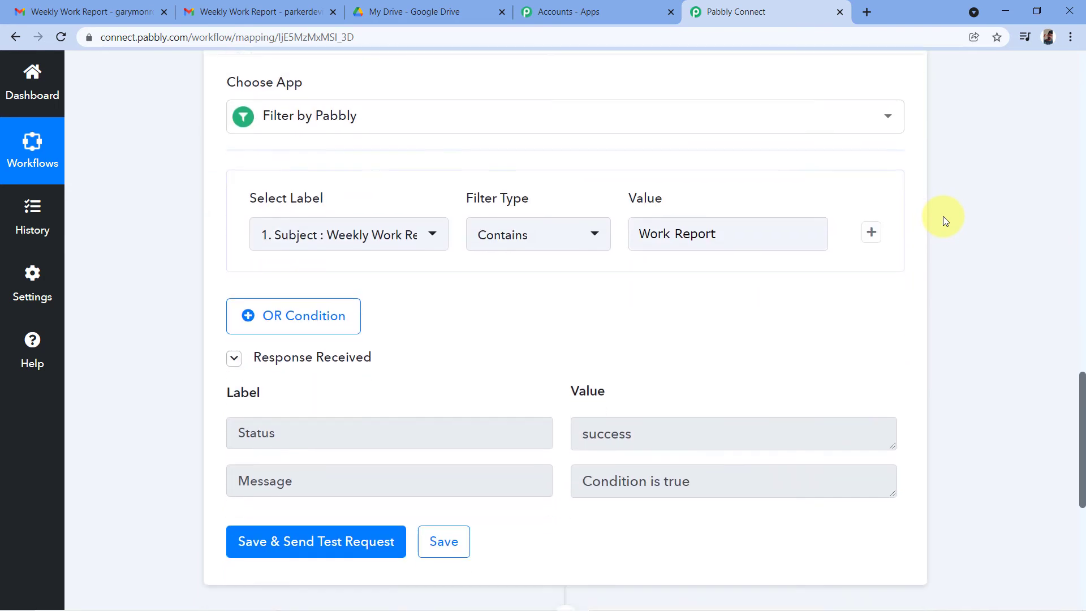
scroll(943, 220, down, 4)
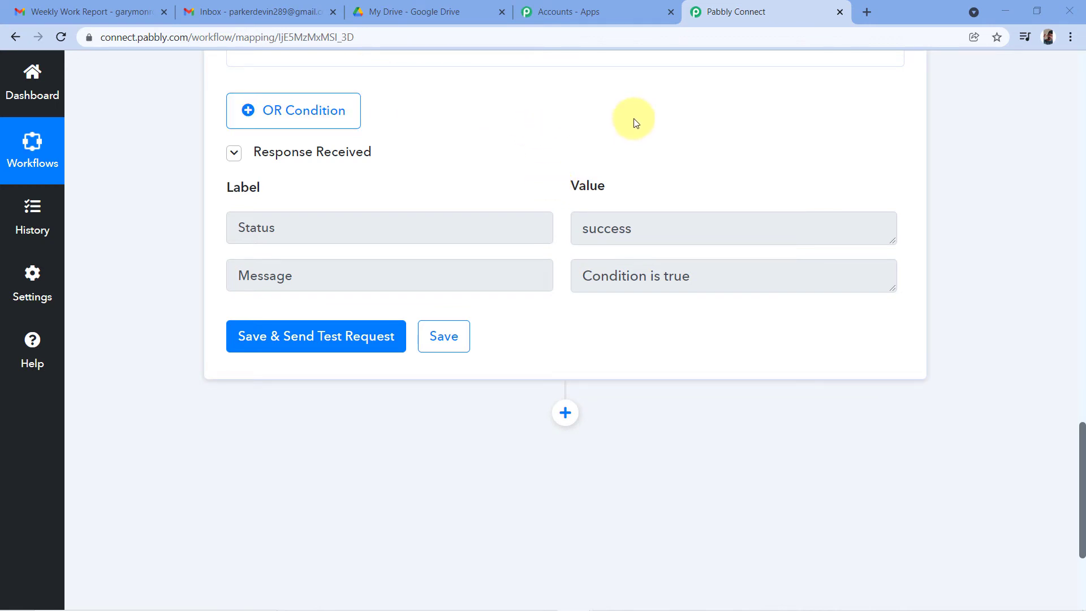
Step: Examine the attachment link in the Email Parser's received response
scroll(636, 123, up, 10)
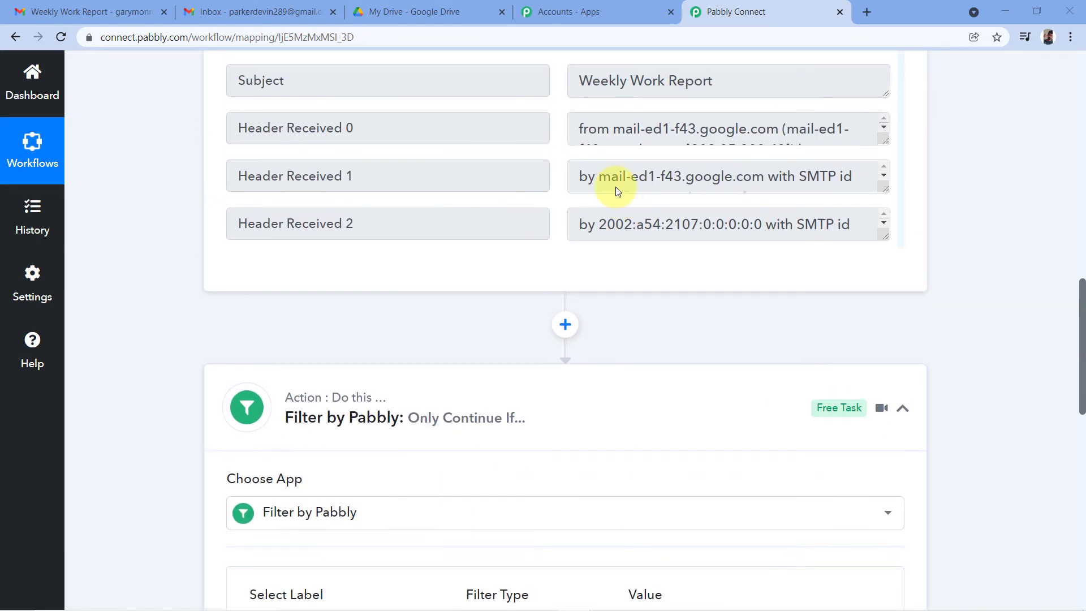
scroll(616, 187, up, 5)
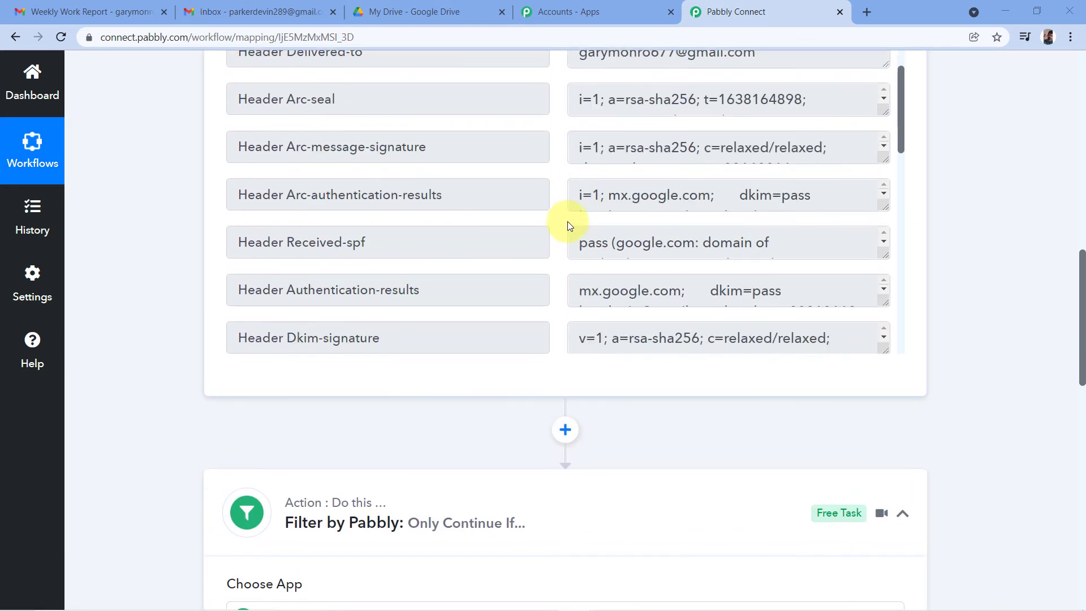
scroll(568, 222, down, 10)
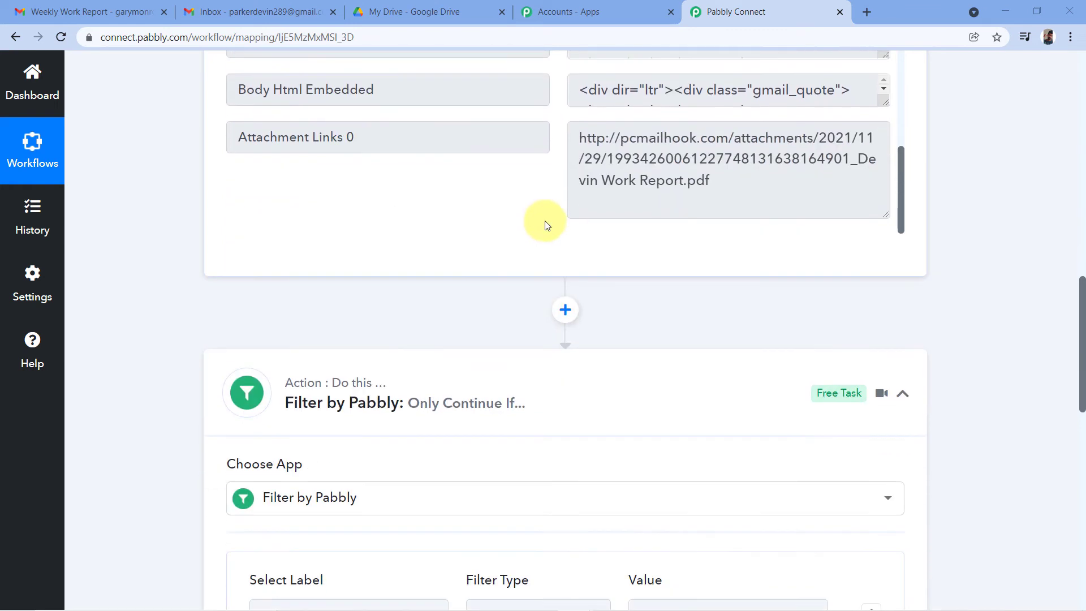
scroll(529, 271, up, 2)
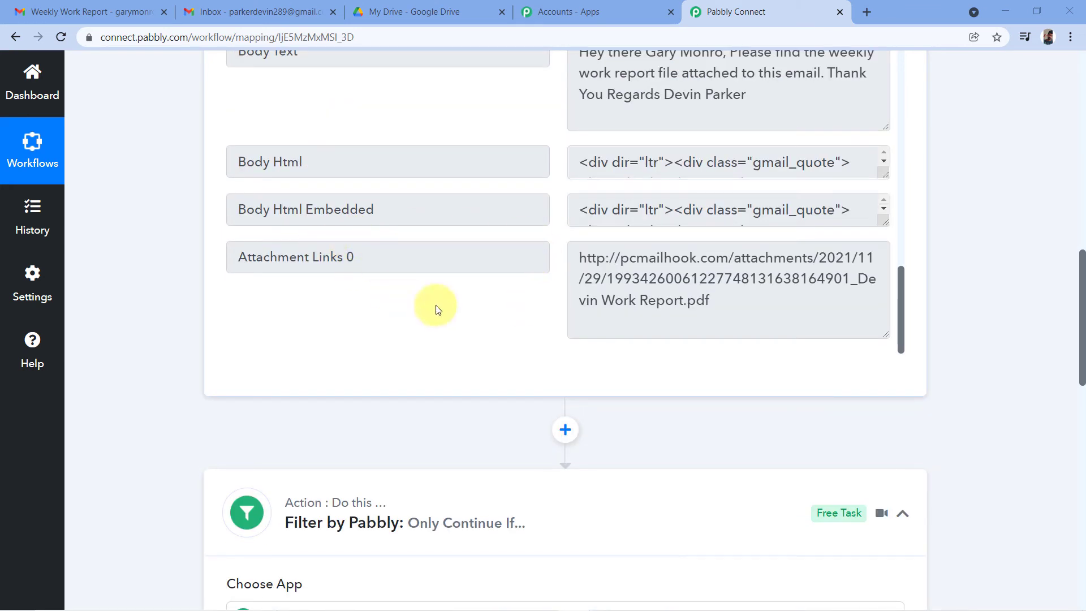
drag(578, 258, 719, 315)
click(717, 312)
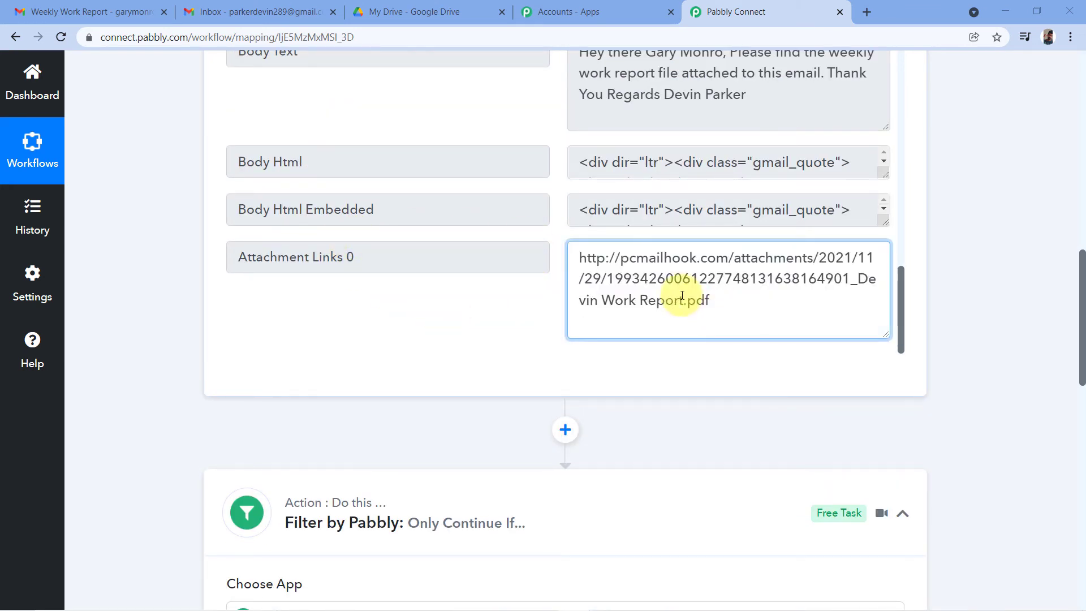
drag(575, 261, 718, 306)
click(717, 306)
Step: Add an action step after the filter and choose Google Drive as its app
scroll(933, 196, down, 15)
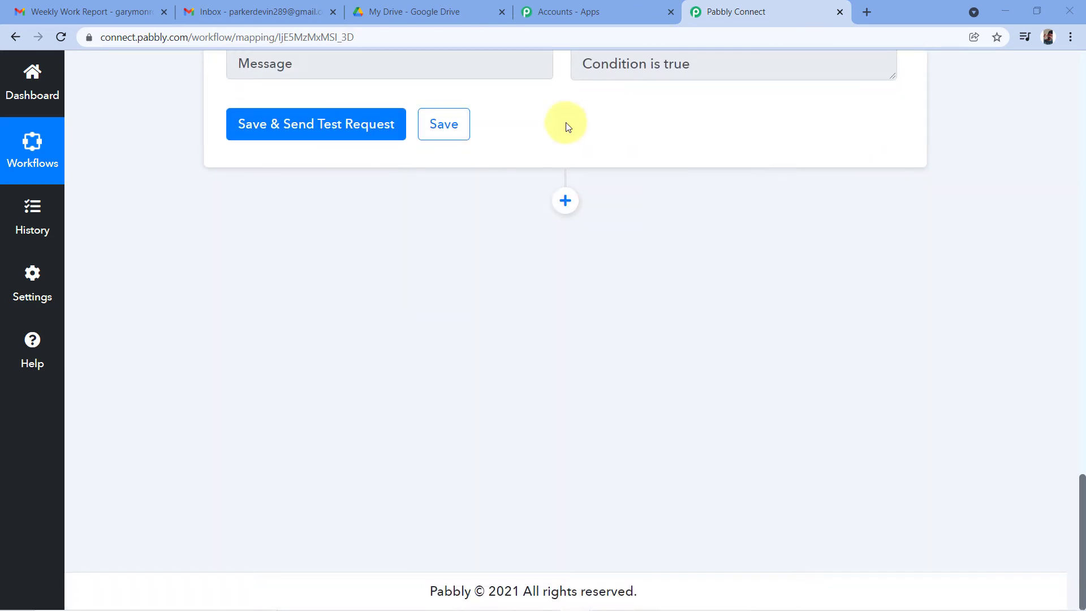
click(566, 202)
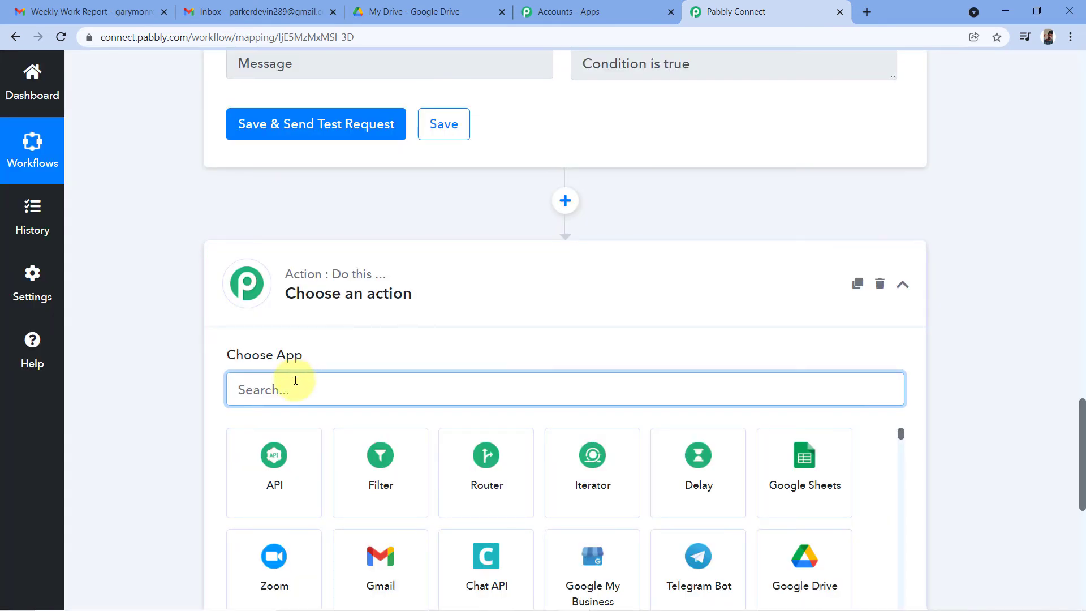
text(Google)
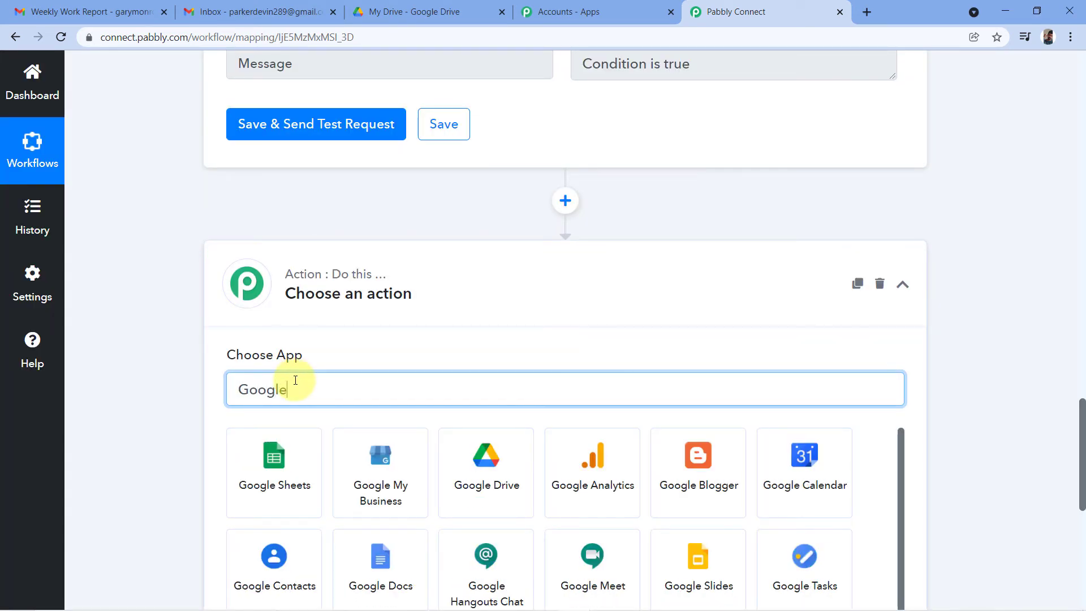
text( Driv)
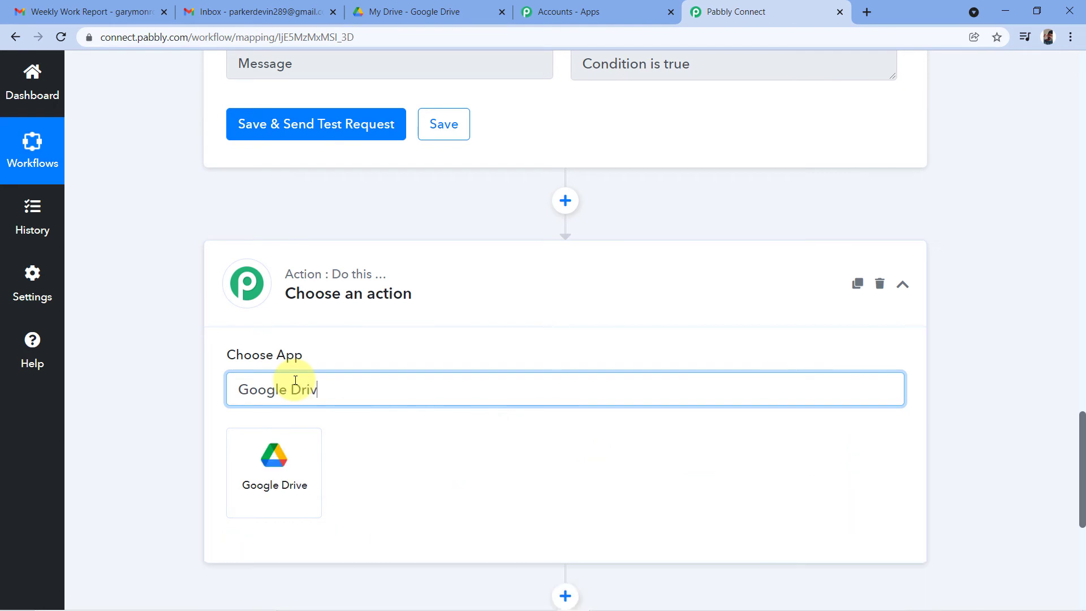
text(e)
click(308, 463)
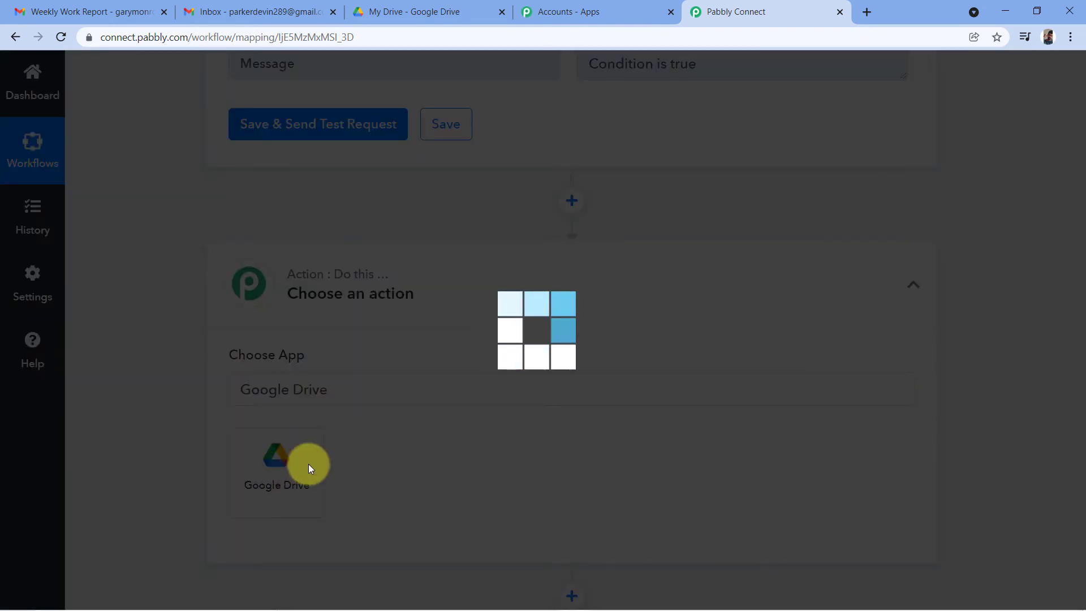
Step: Set the Google Drive action's event to Upload a File
scroll(352, 293, down, 3)
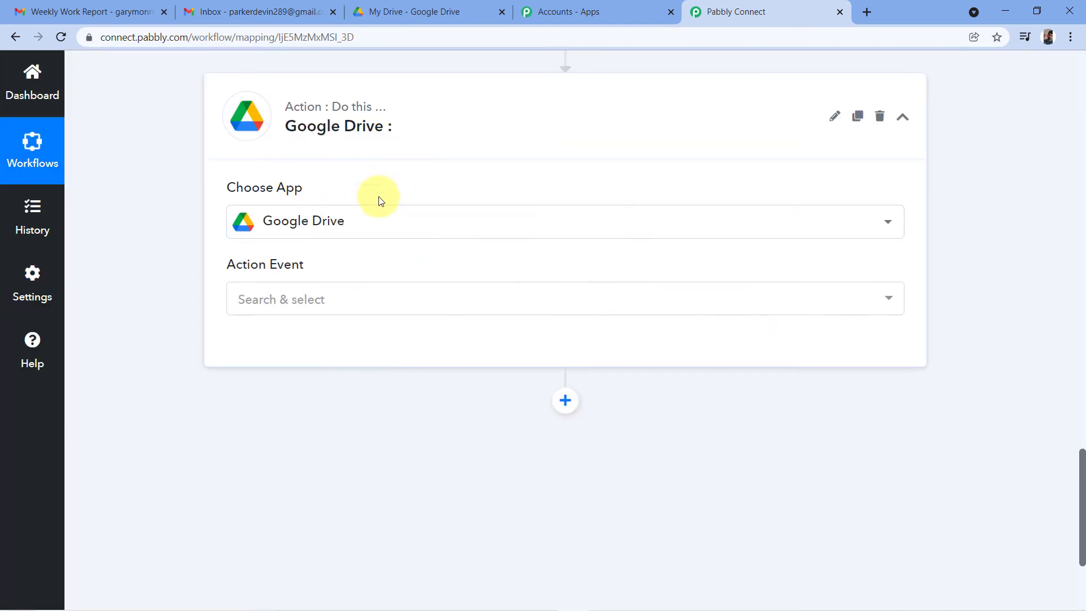
scroll(379, 196, down, 1)
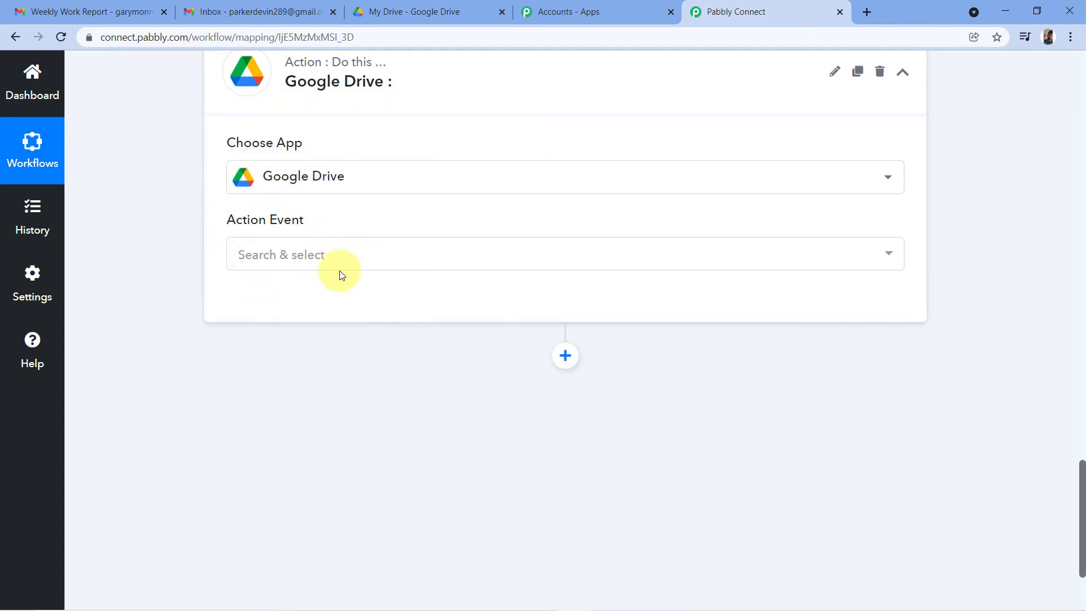
click(328, 245)
scroll(384, 226, down, 1)
scroll(356, 276, down, 1)
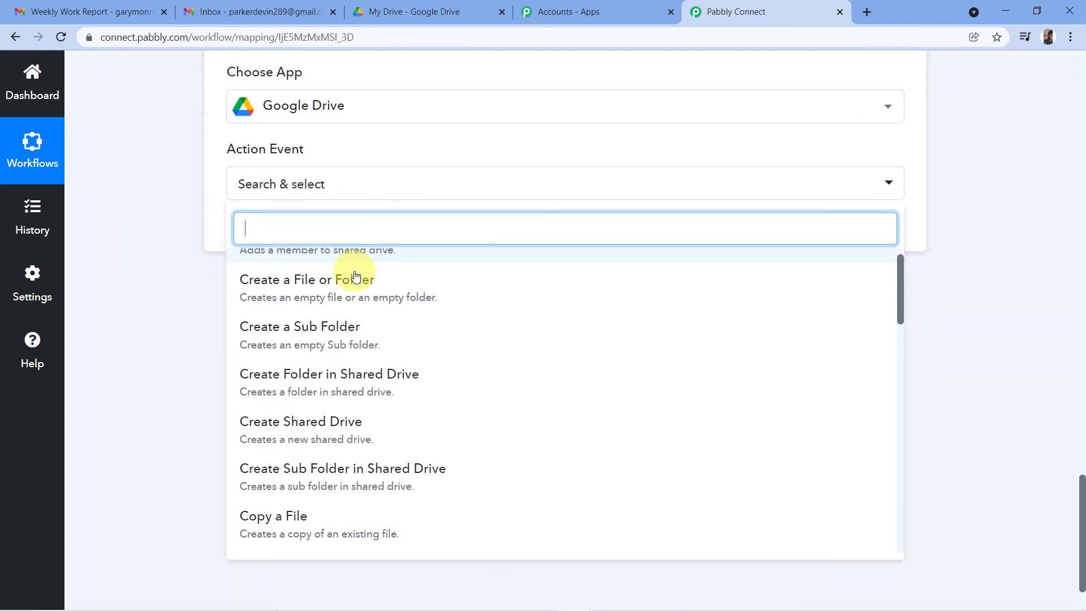
scroll(356, 277, down, 7)
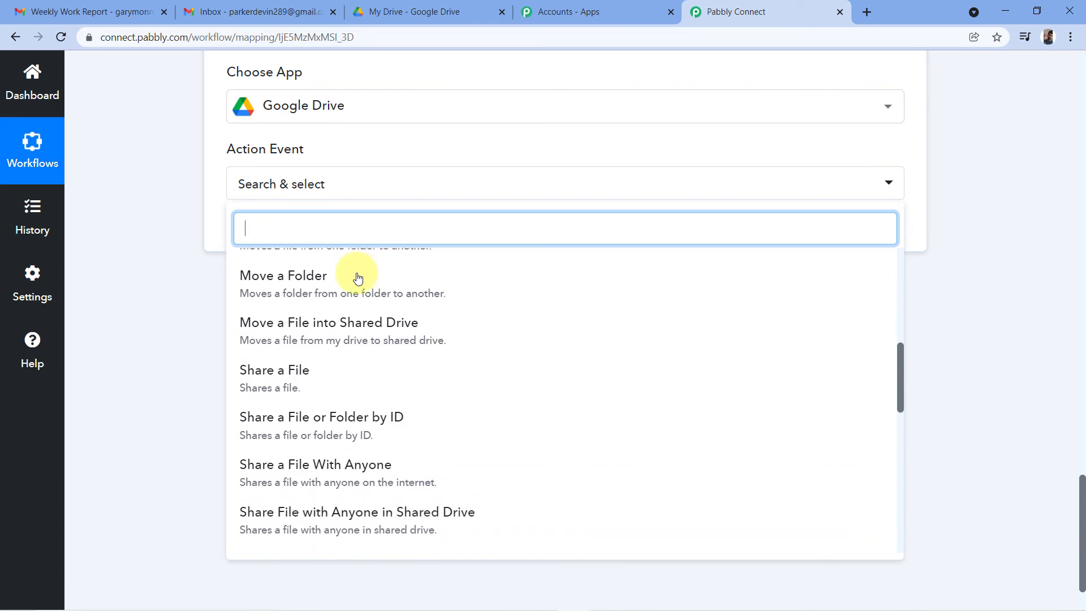
scroll(357, 280, down, 4)
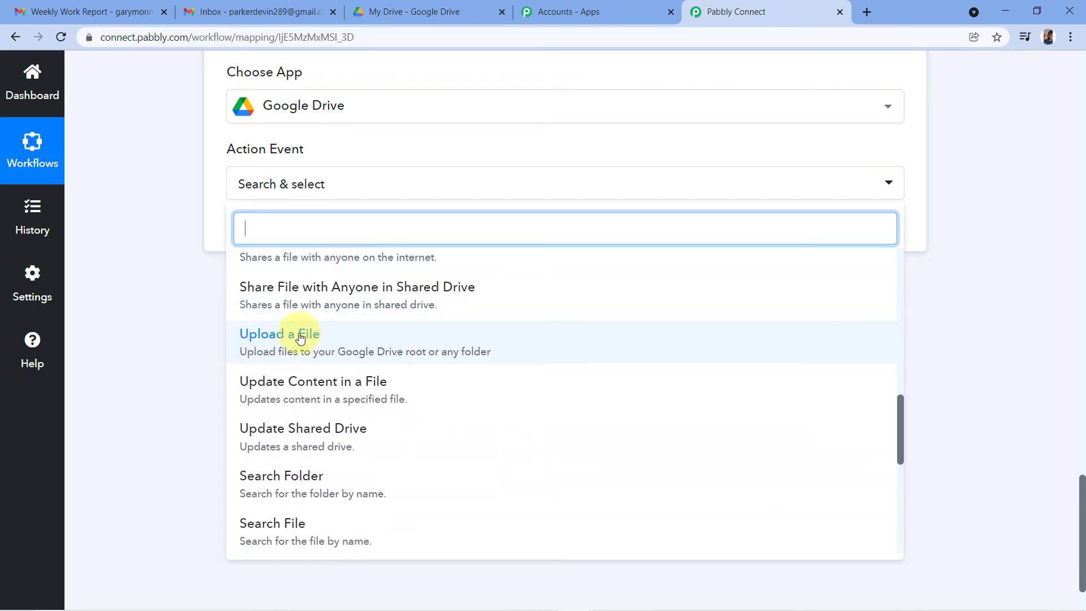
click(280, 338)
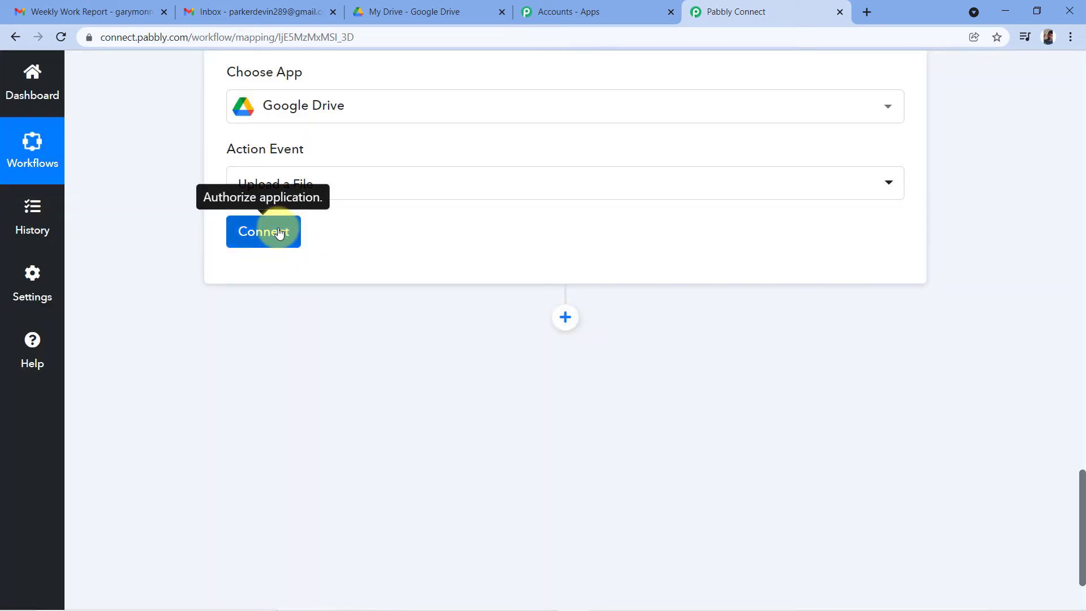
Step: Add a new Google Drive connection, sign in with the account that receives the work reports and grant Pabbly Connect access
click(279, 233)
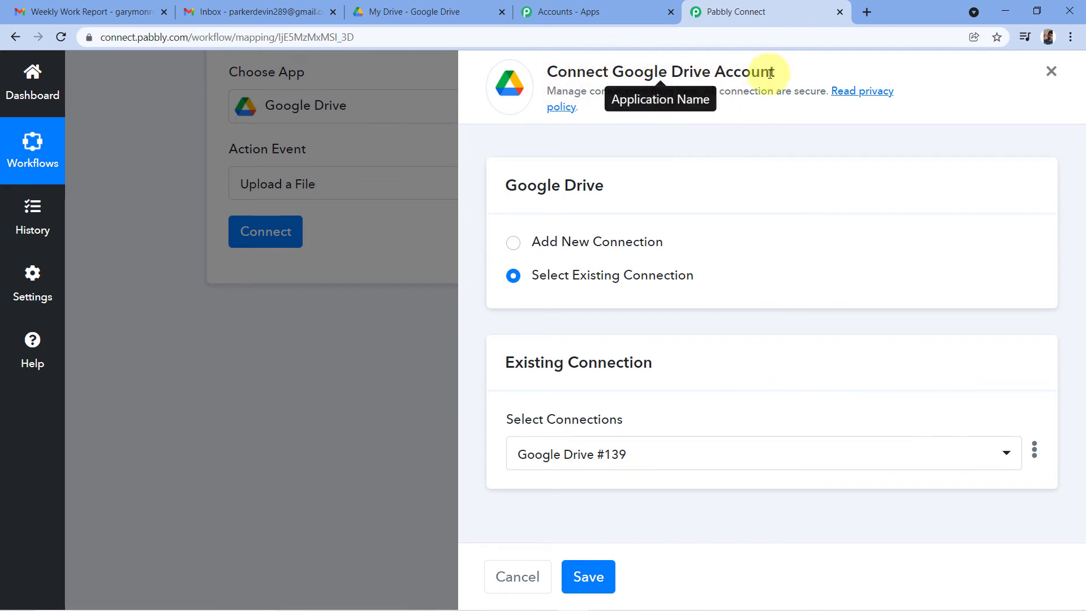
click(514, 243)
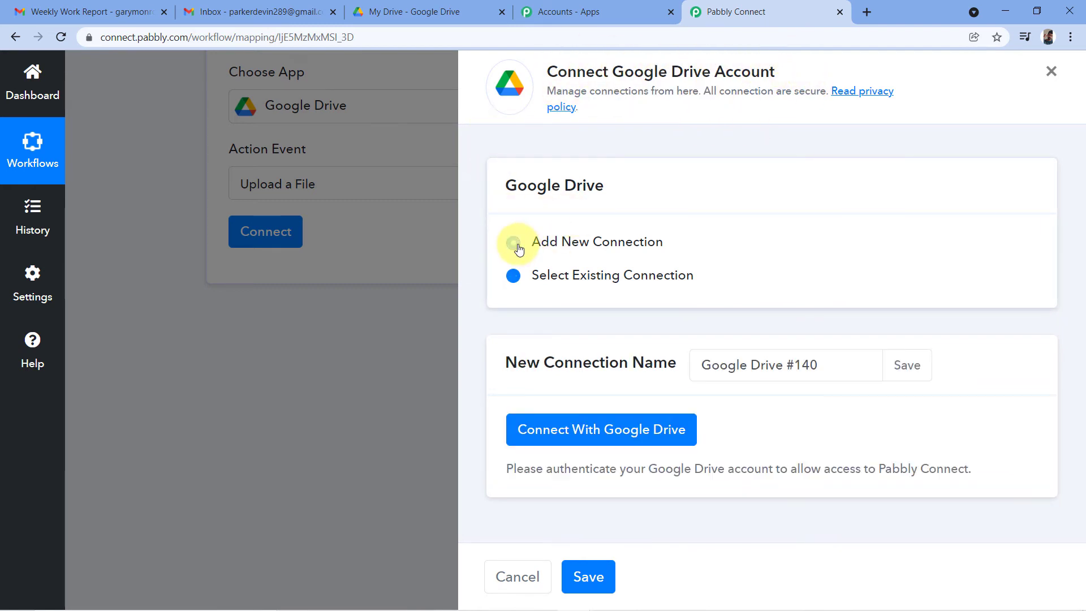
click(601, 446)
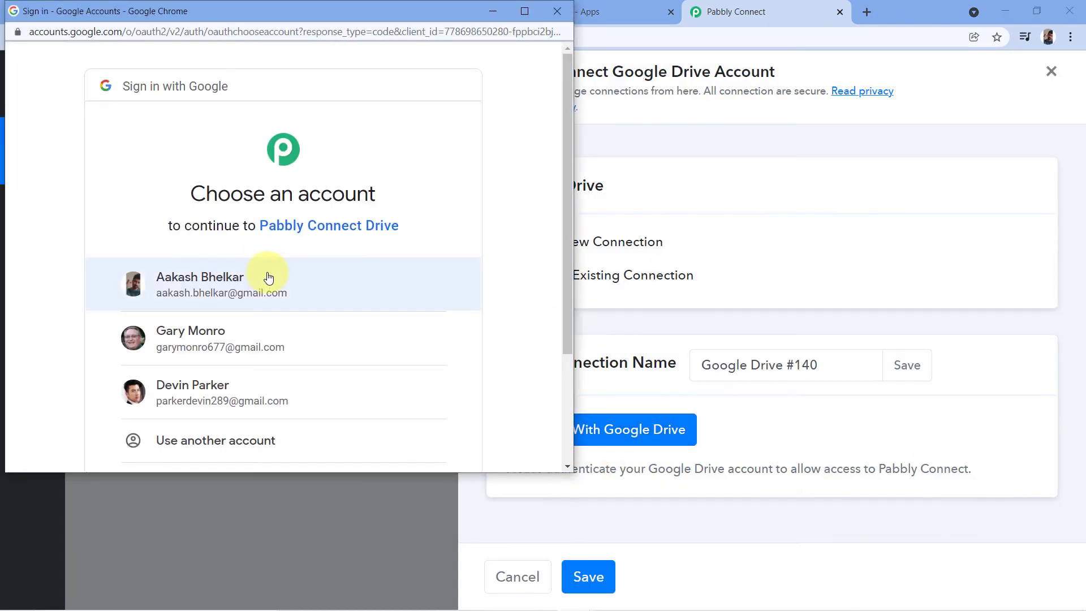
scroll(266, 274, down, 1)
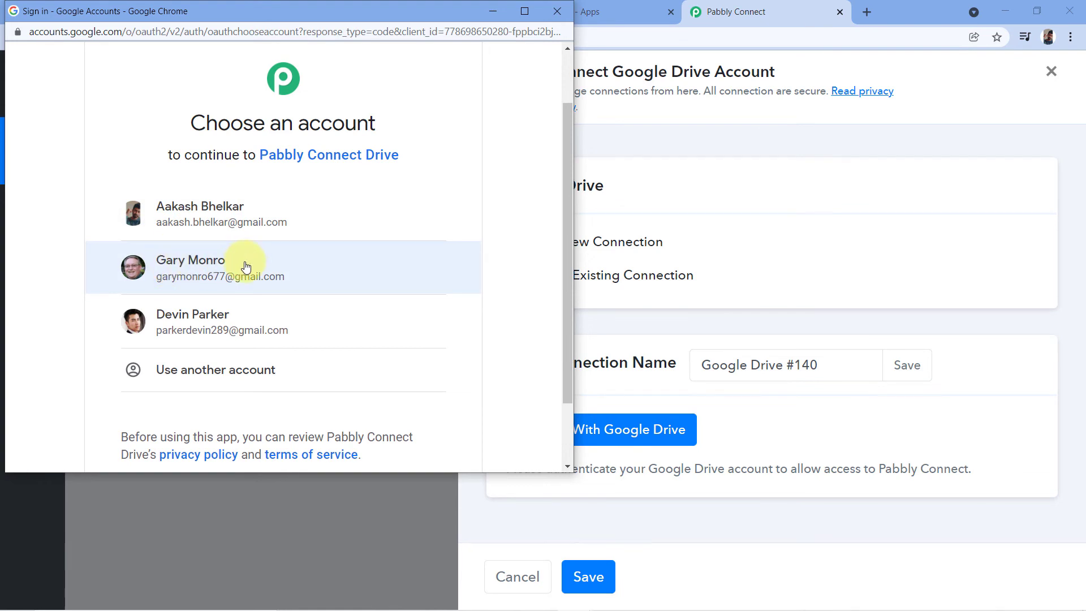
click(180, 261)
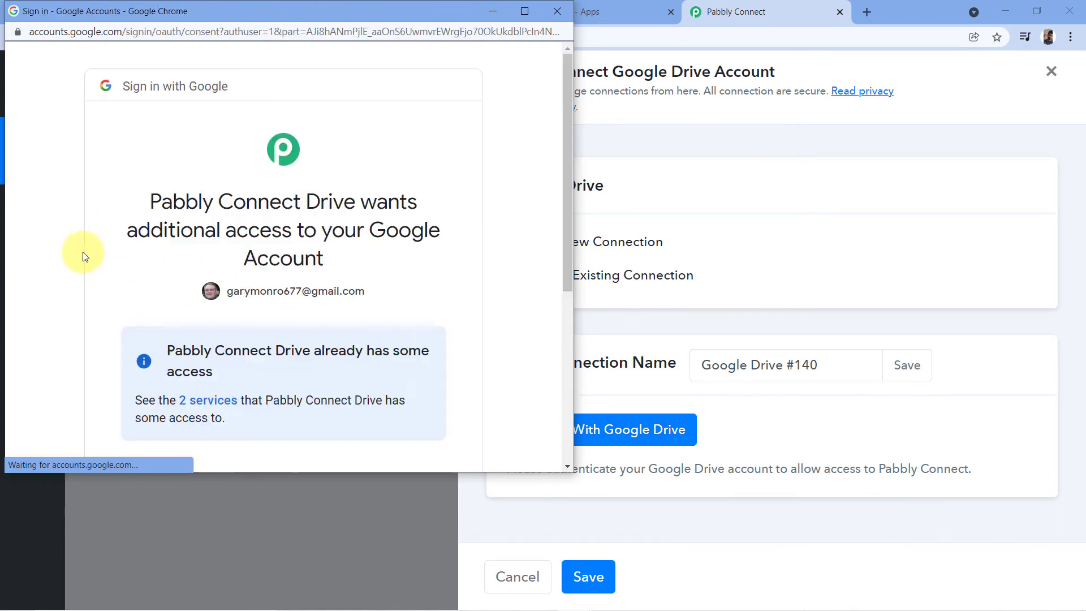
scroll(446, 233, down, 1)
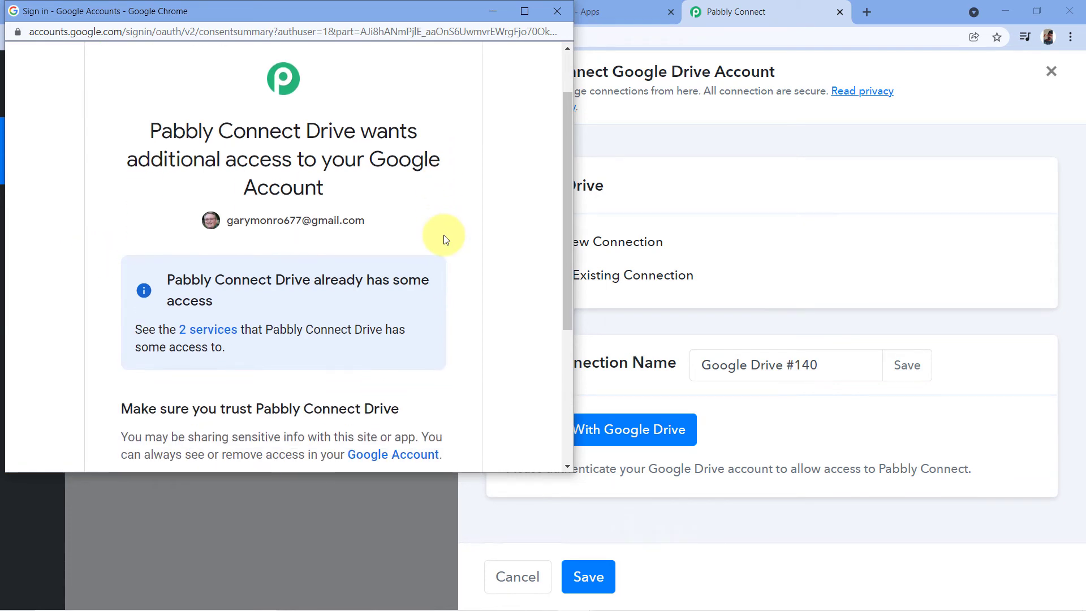
scroll(445, 239, down, 3)
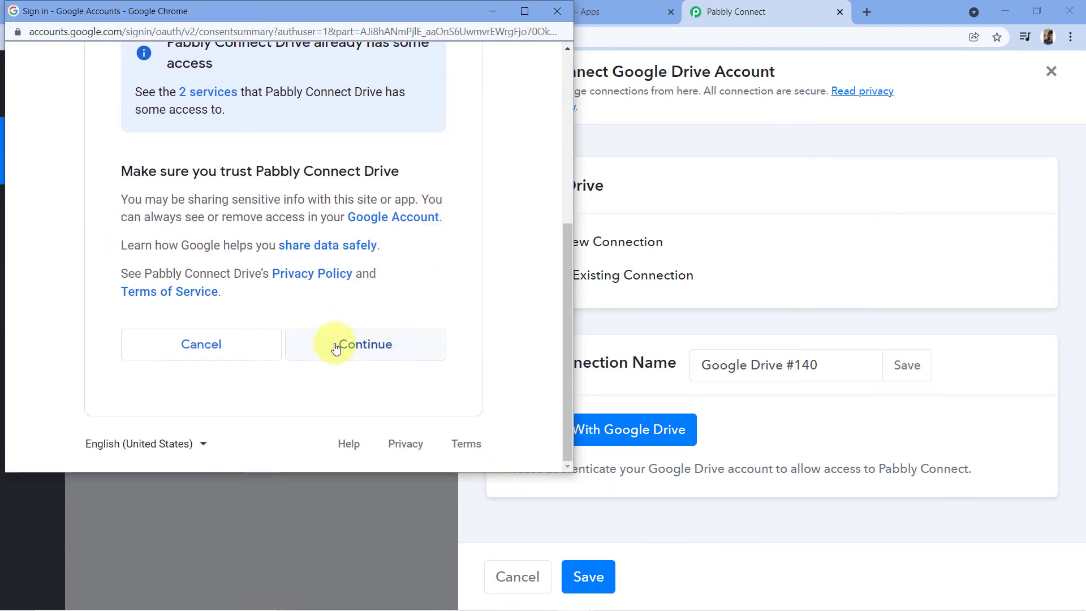
click(336, 347)
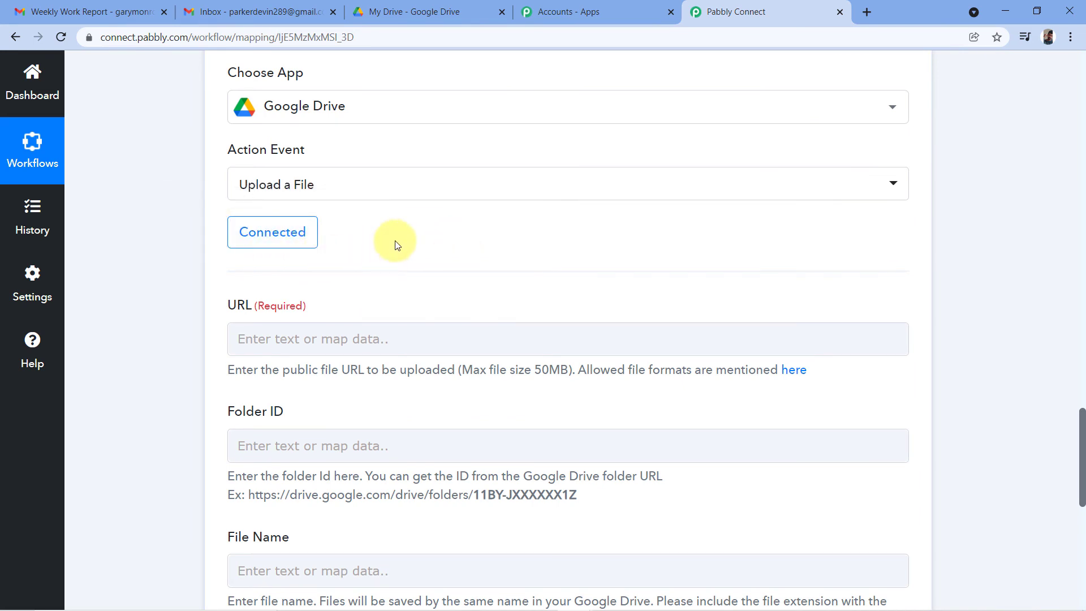
Step: Review the upload fields and find the file URL under Attachment Links 0 in the Email Parser's response
scroll(395, 243, down, 1)
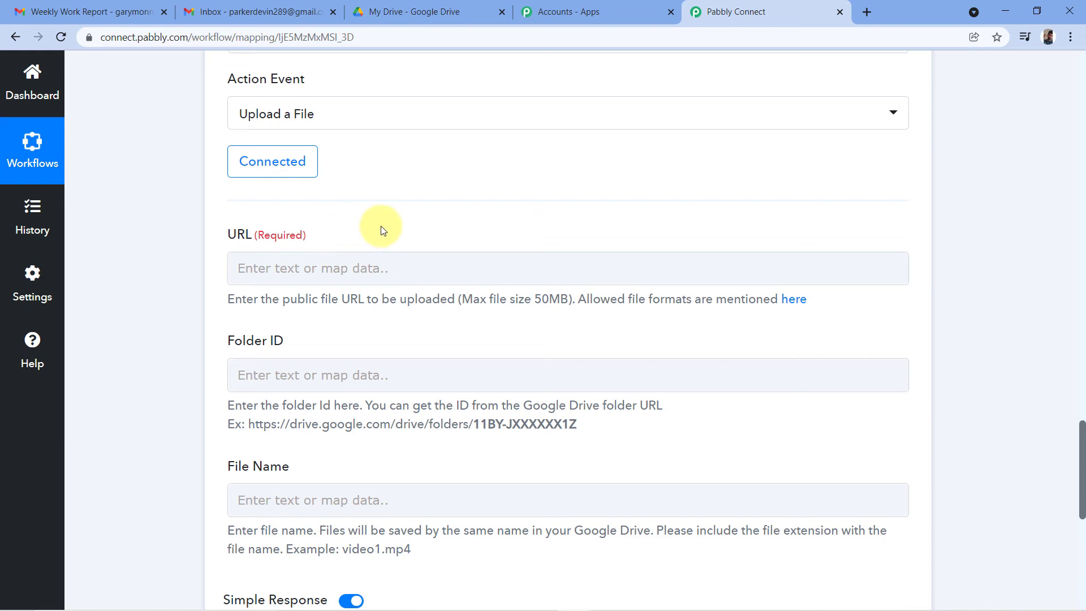
scroll(638, 264, up, 10)
scroll(636, 265, up, 14)
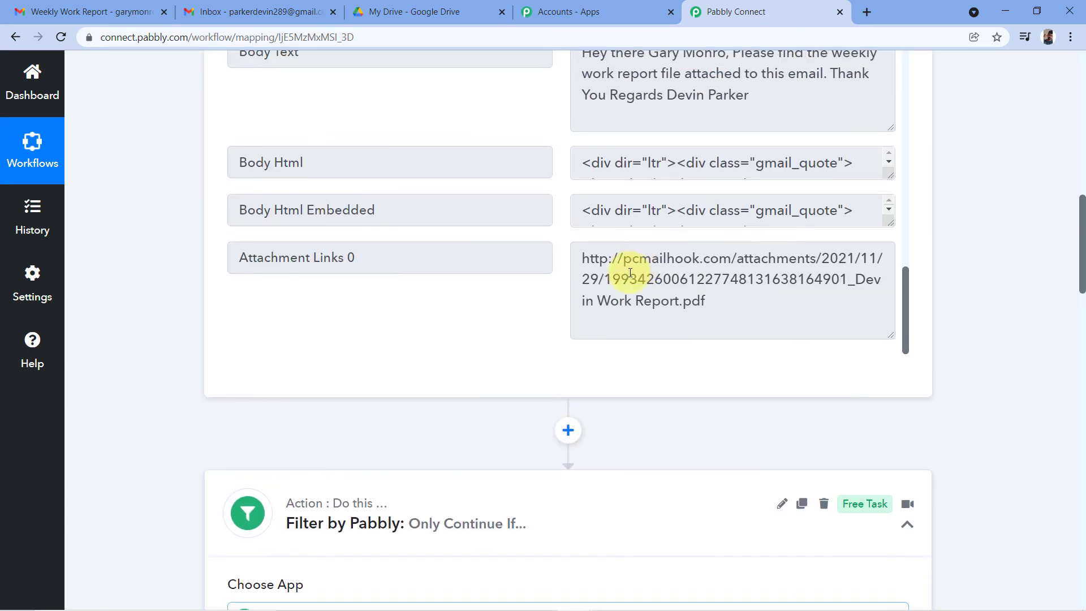
mouse_move(581, 258)
mouse_down()
mouse_move(690, 304)
mouse_move(580, 253)
mouse_up()
click(706, 300)
click(557, 220)
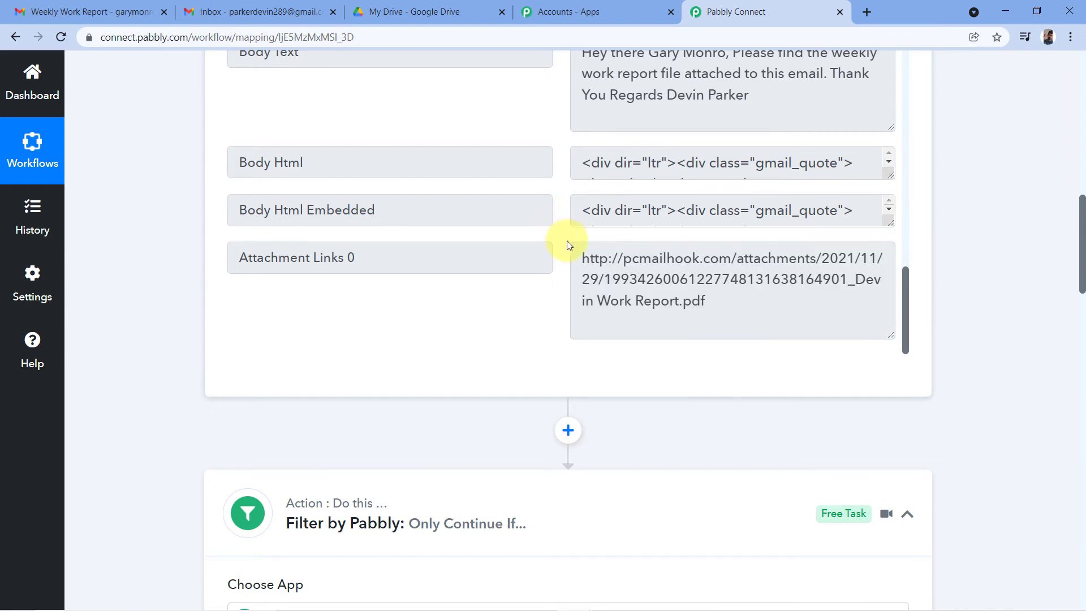
Step: Map the required URL of the Google Drive upload to Attachment Links 0 from the Email Parser step
scroll(571, 246, down, 15)
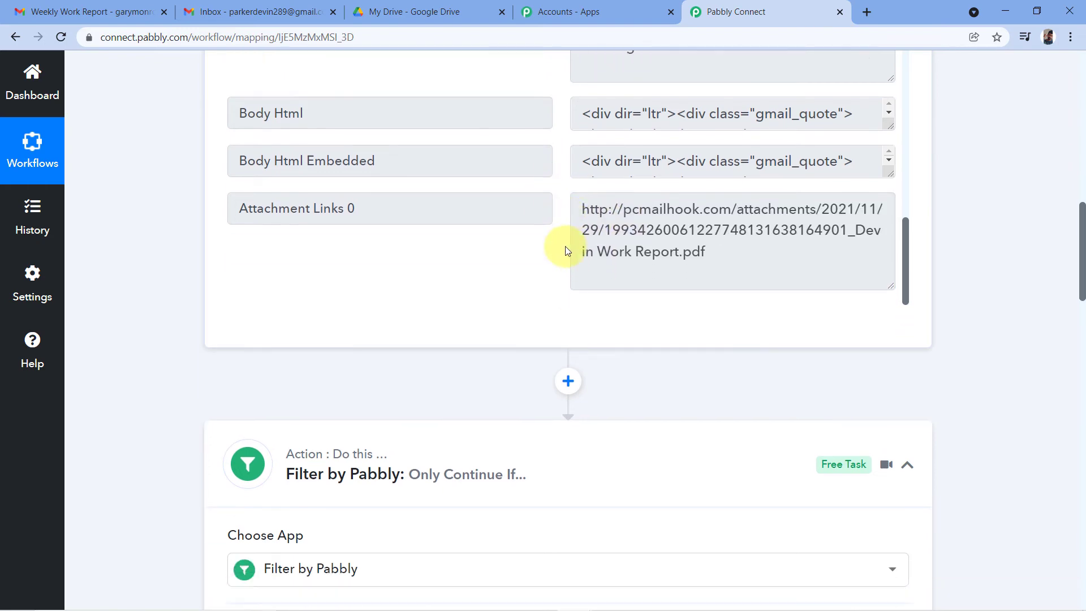
scroll(565, 246, down, 9)
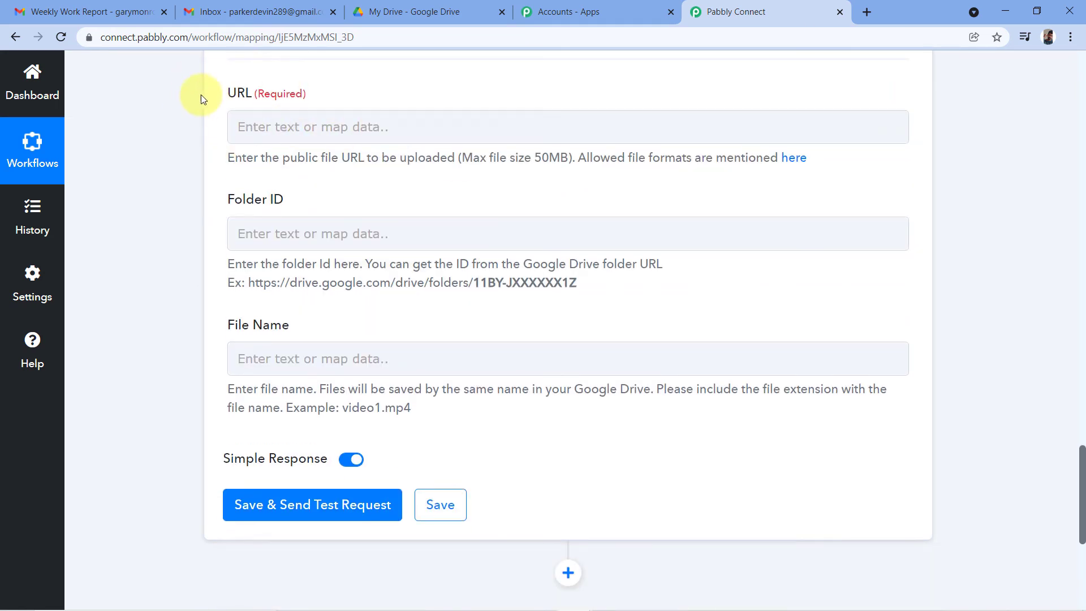
click(284, 127)
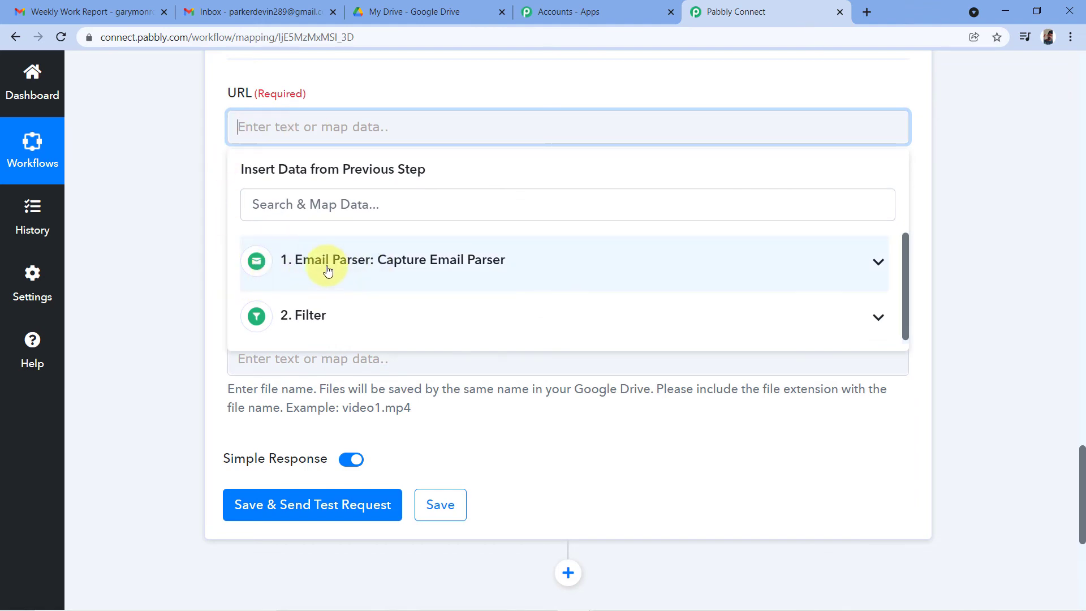
click(383, 262)
scroll(363, 244, down, 15)
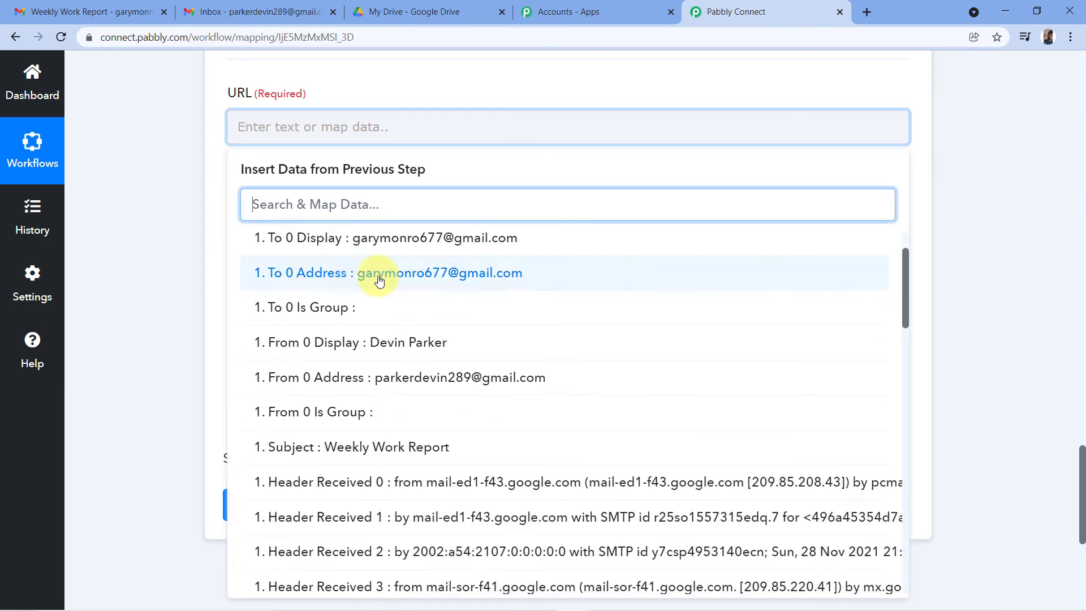
scroll(416, 279, down, 3)
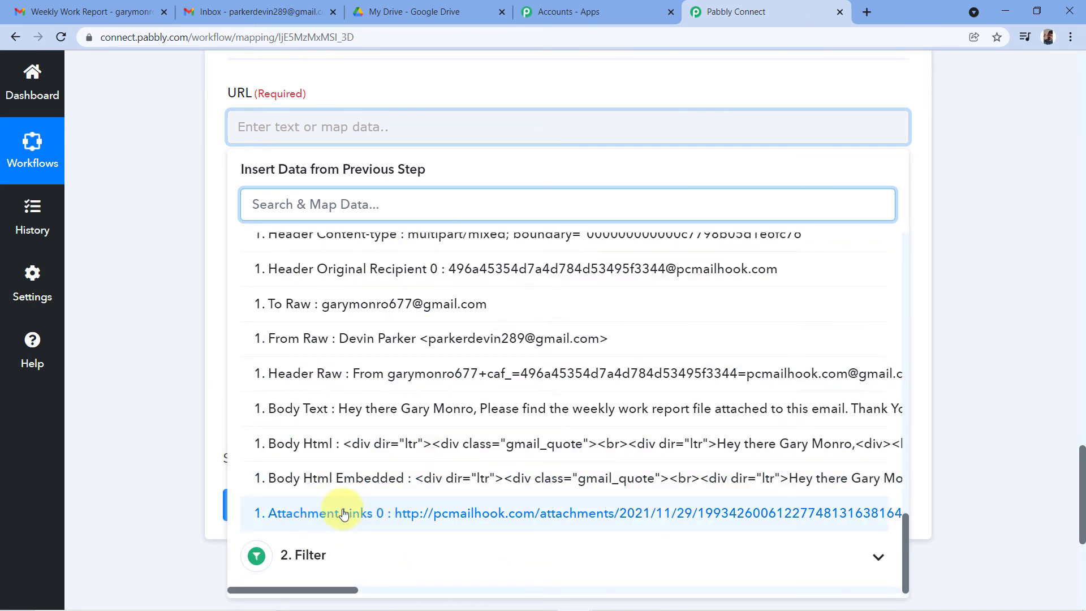
click(401, 501)
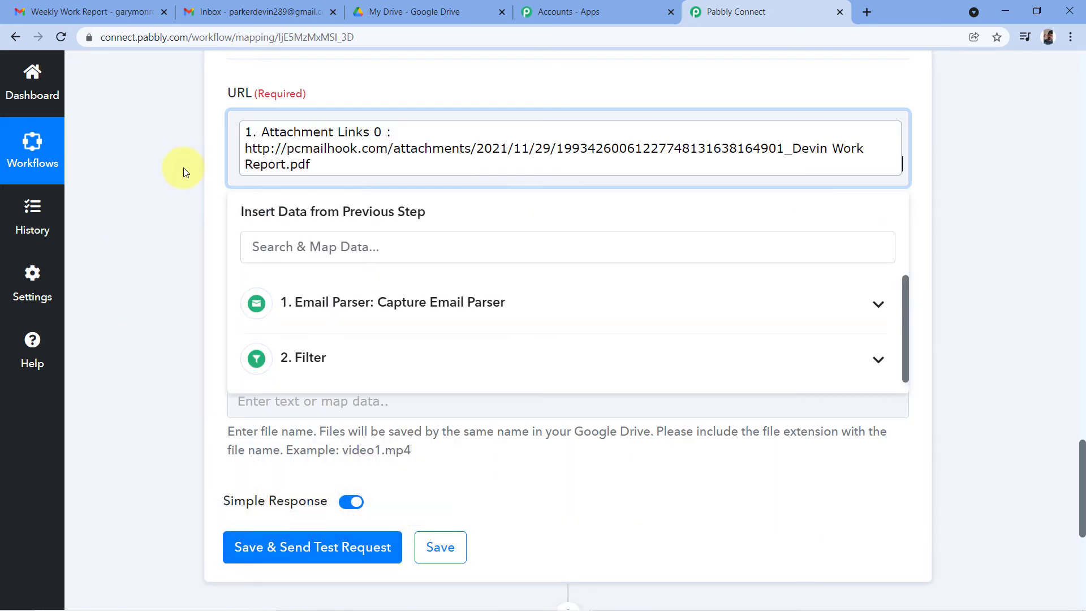
click(210, 187)
Step: Switch to Google Drive, check which account is signed in, and create a folder named Work Reports in My Drive
scroll(220, 193, down, 1)
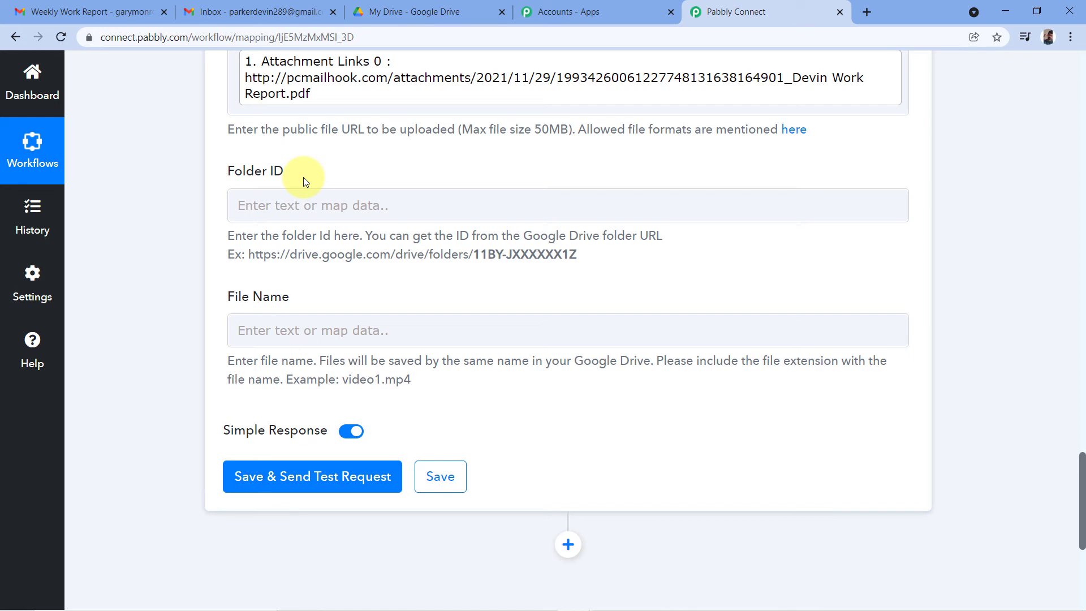
click(421, 12)
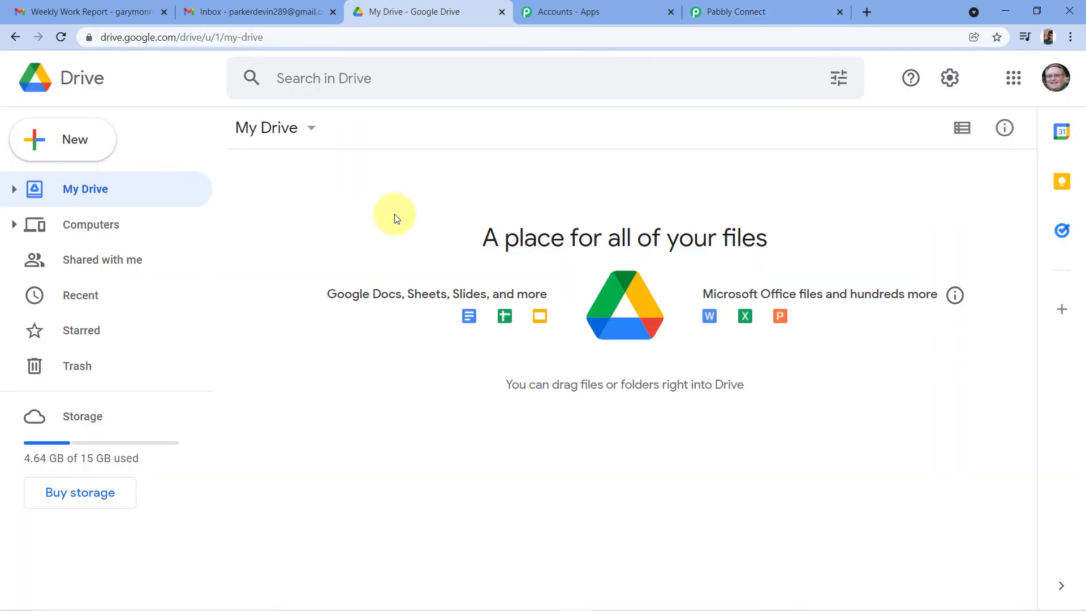
click(1055, 77)
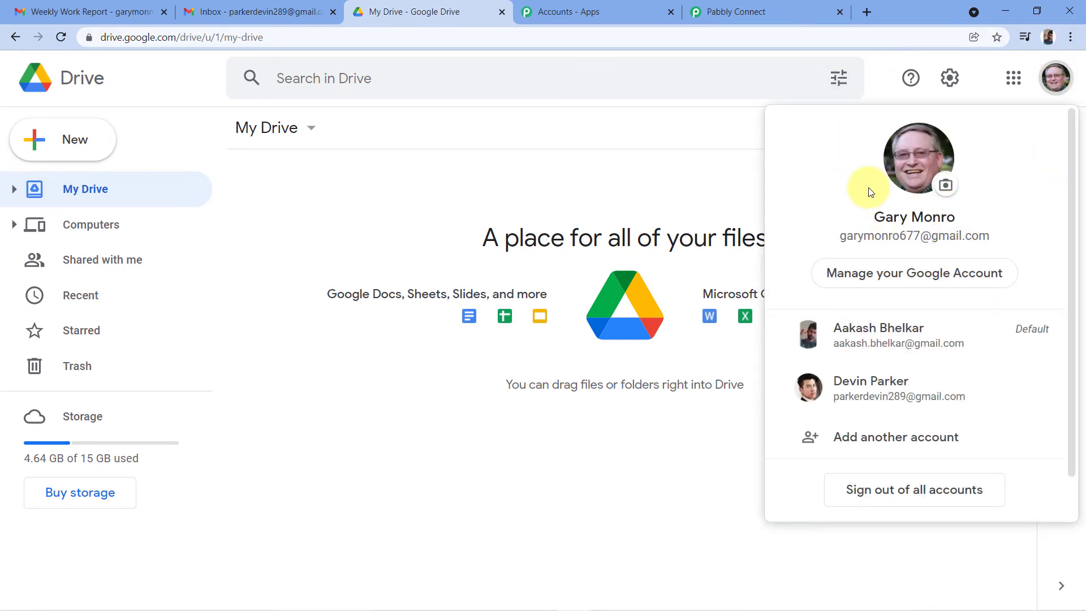
click(566, 196)
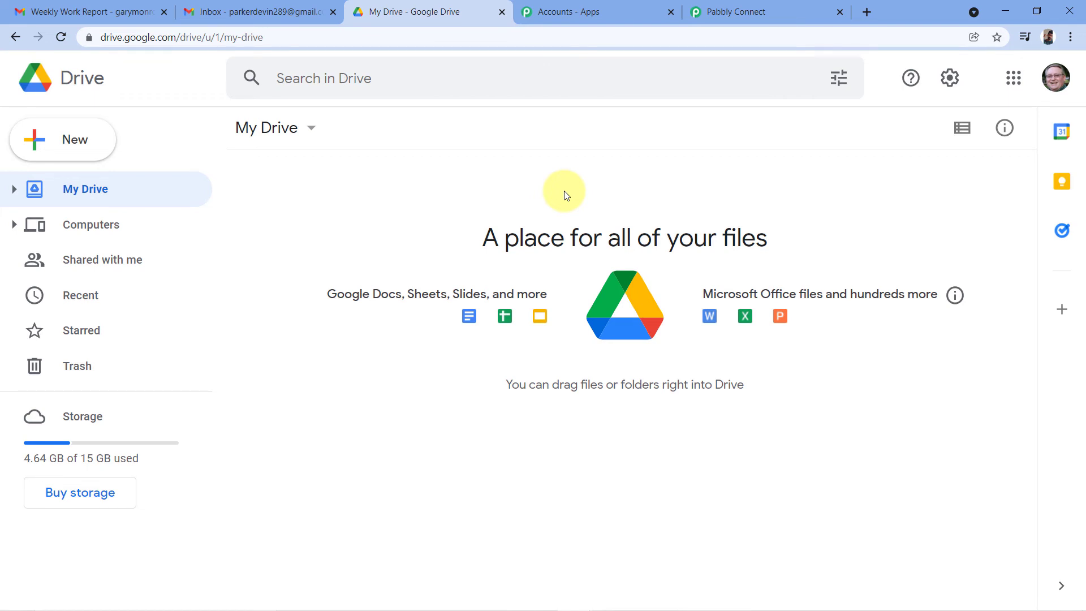
click(32, 139)
click(72, 145)
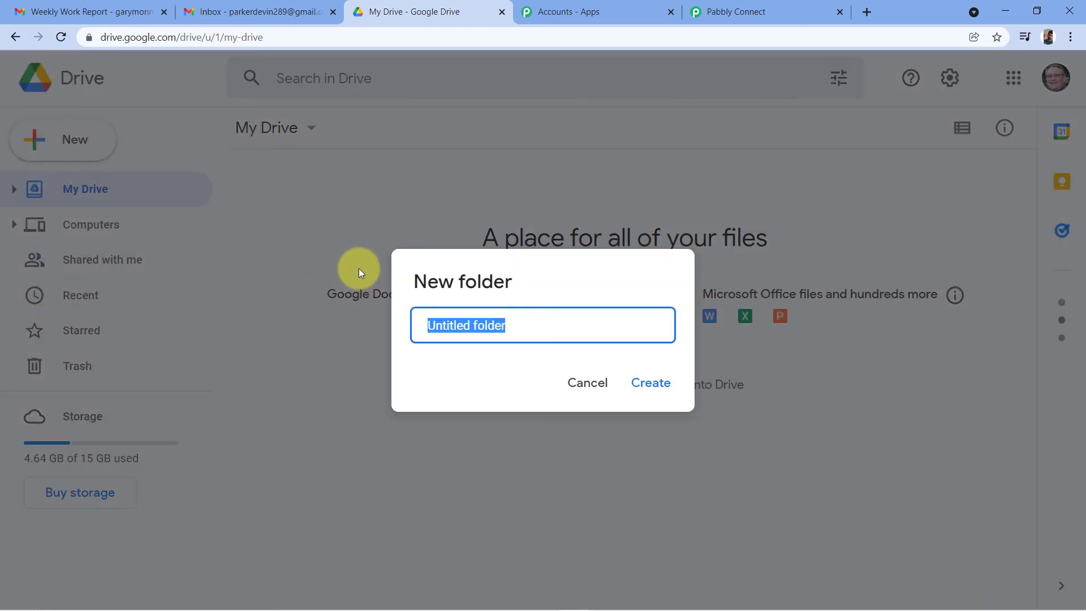
text(Work)
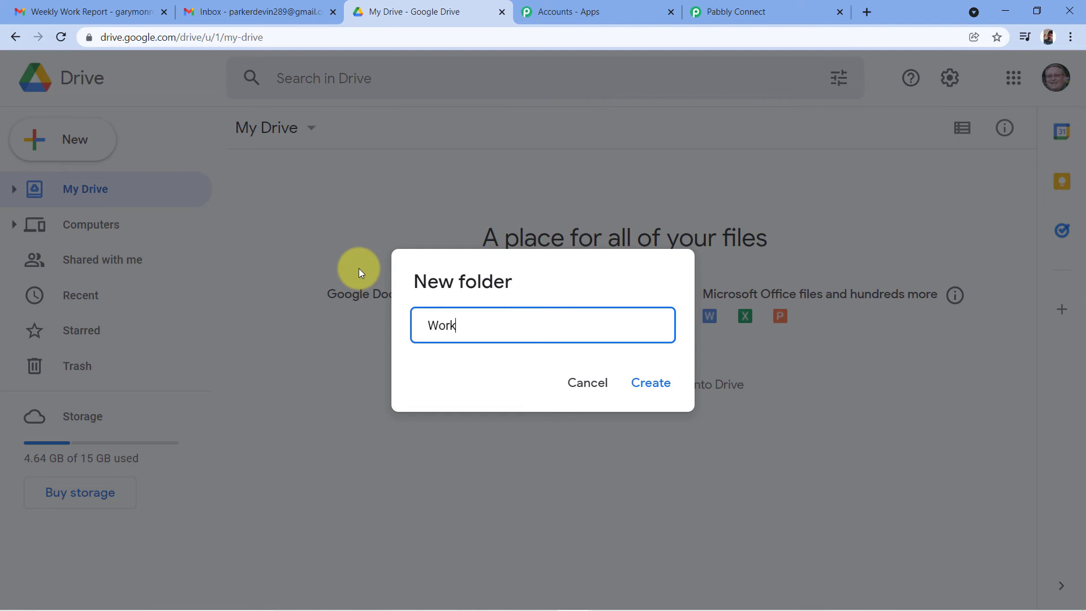
text( Reports)
click(649, 376)
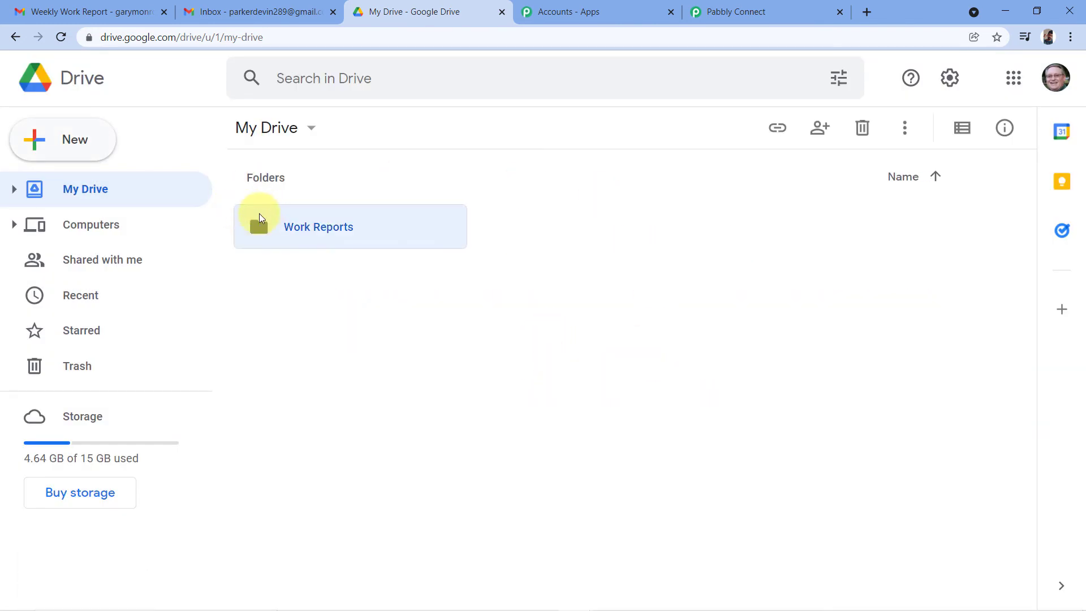
Step: Open the Work Reports folder and copy its folder ID, the part of its URL after "folders/"
double_click(351, 228)
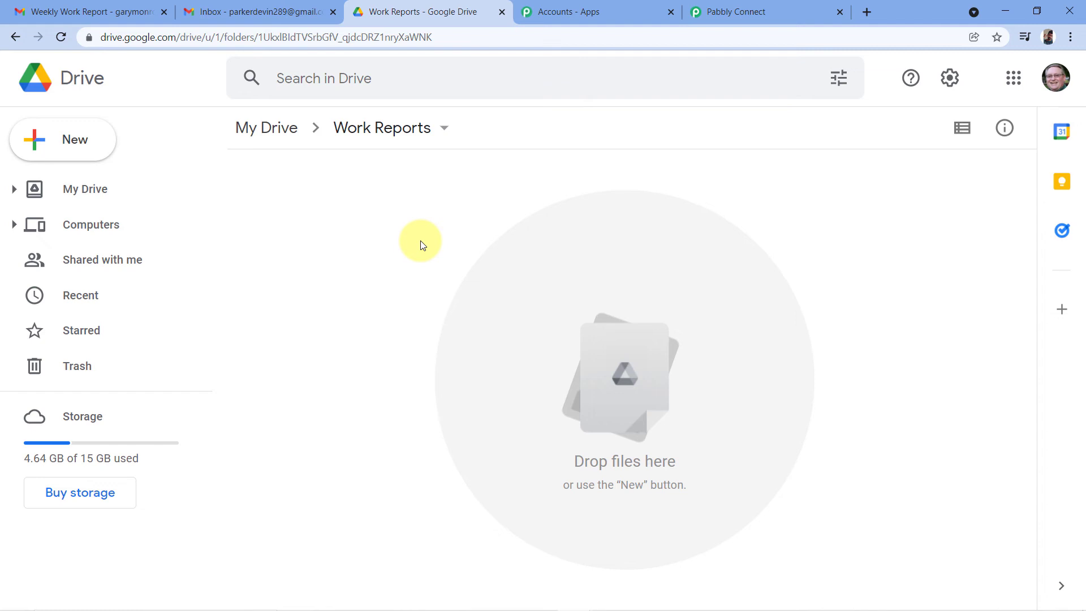
click(259, 36)
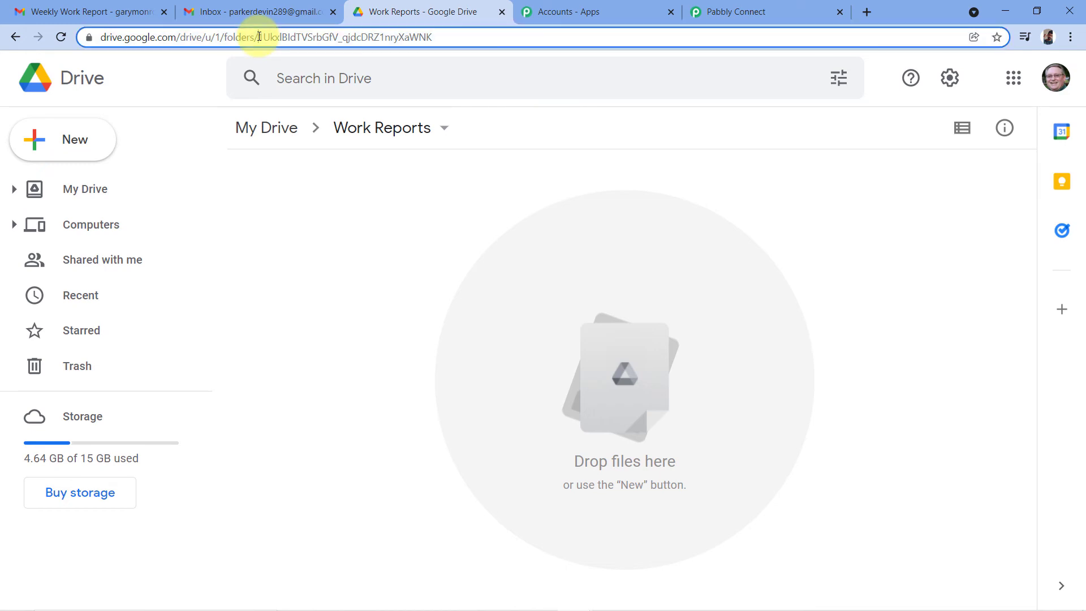
click(238, 38)
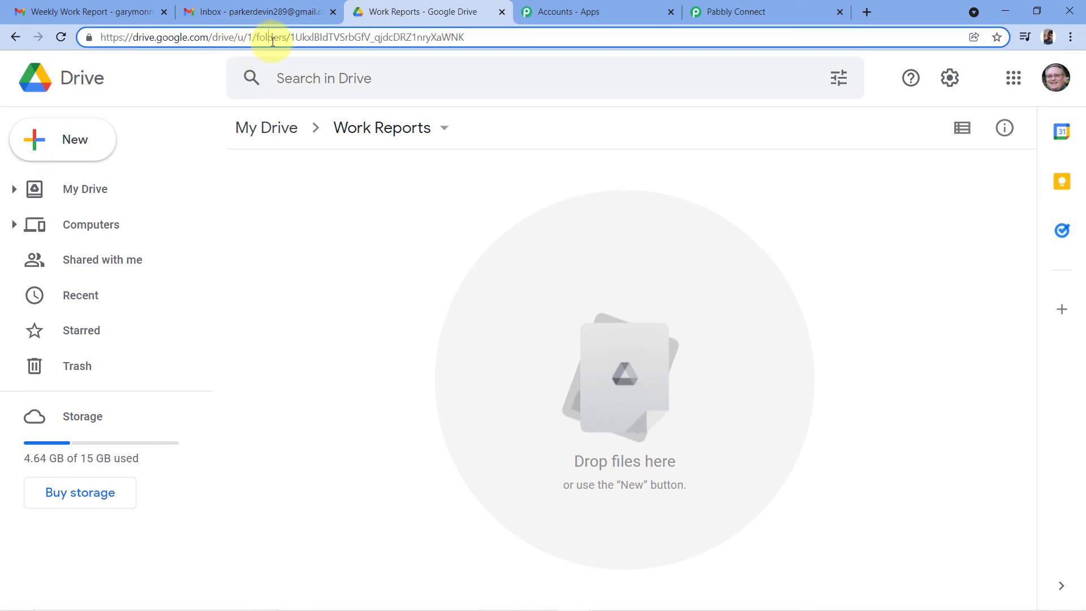
drag(293, 37, 472, 36)
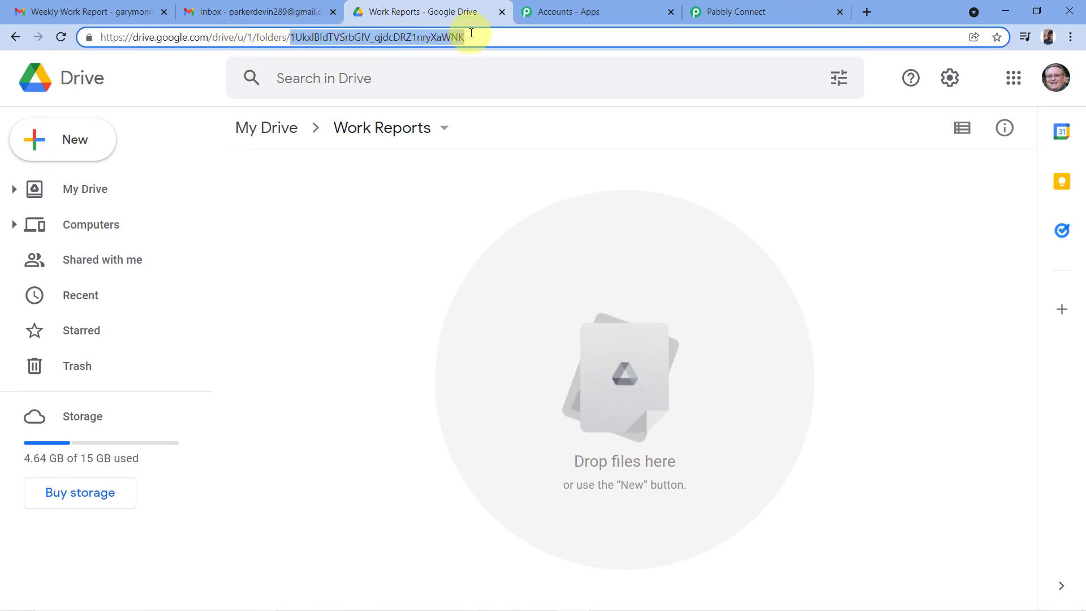
right_click(352, 35)
click(383, 111)
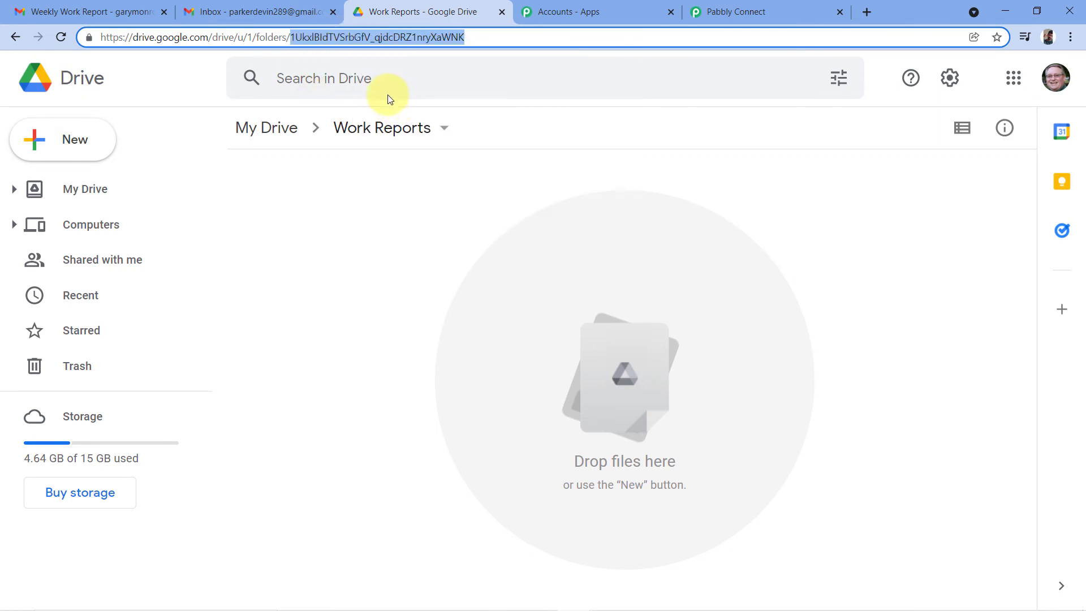
click(367, 193)
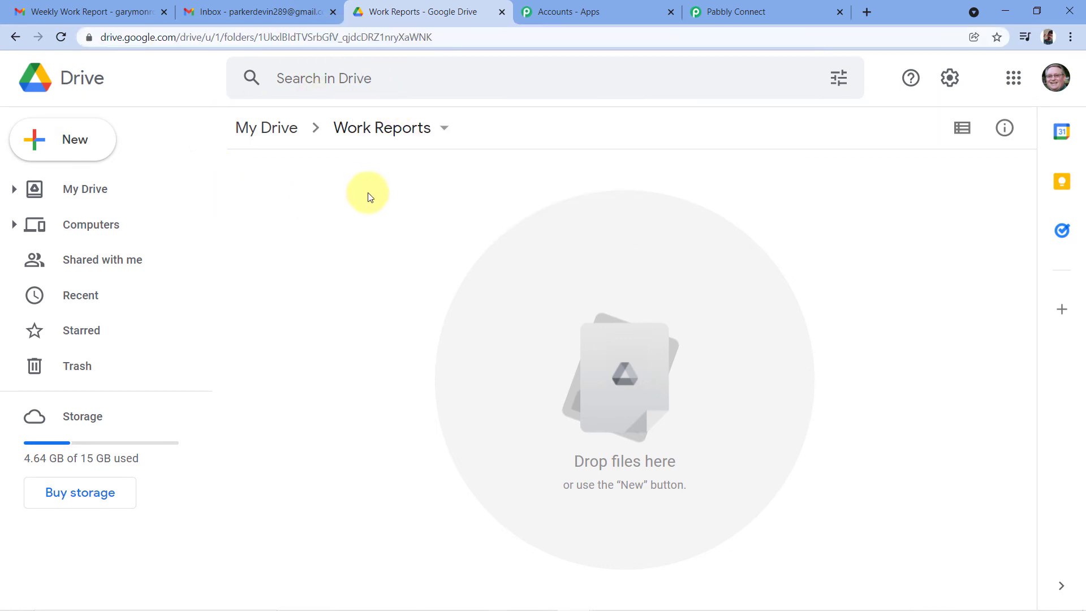
Step: Return to Pabbly Connect and paste the copied ID as the Folder ID of the Google Drive upload
click(757, 7)
click(239, 205)
right_click(241, 205)
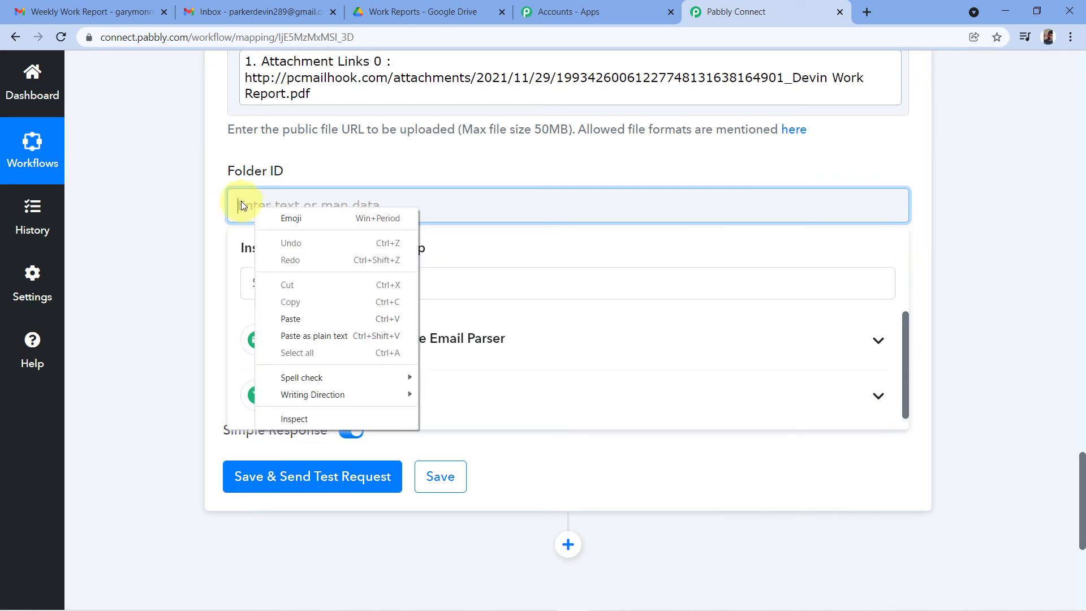
click(292, 317)
click(214, 242)
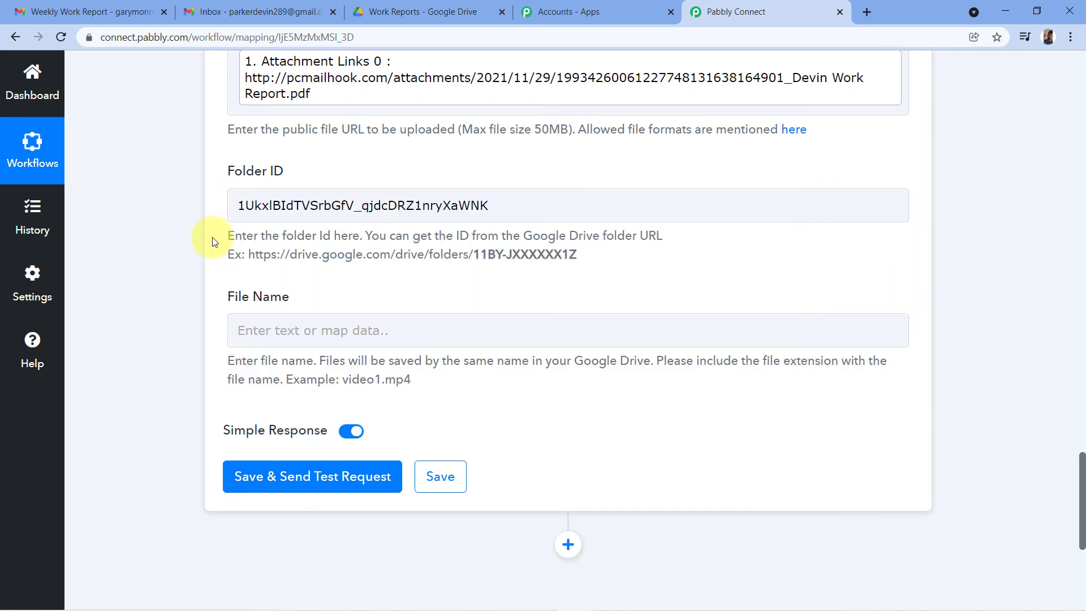
Step: Map the upload's File Name to From 0 Display from the Email Parser step
scroll(203, 238, down, 1)
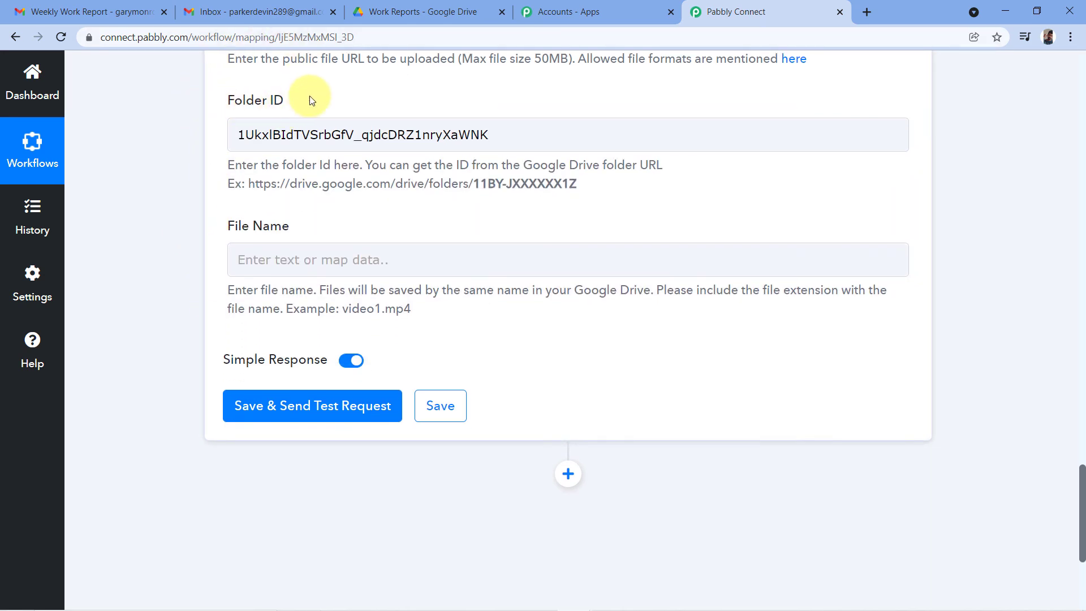
click(255, 262)
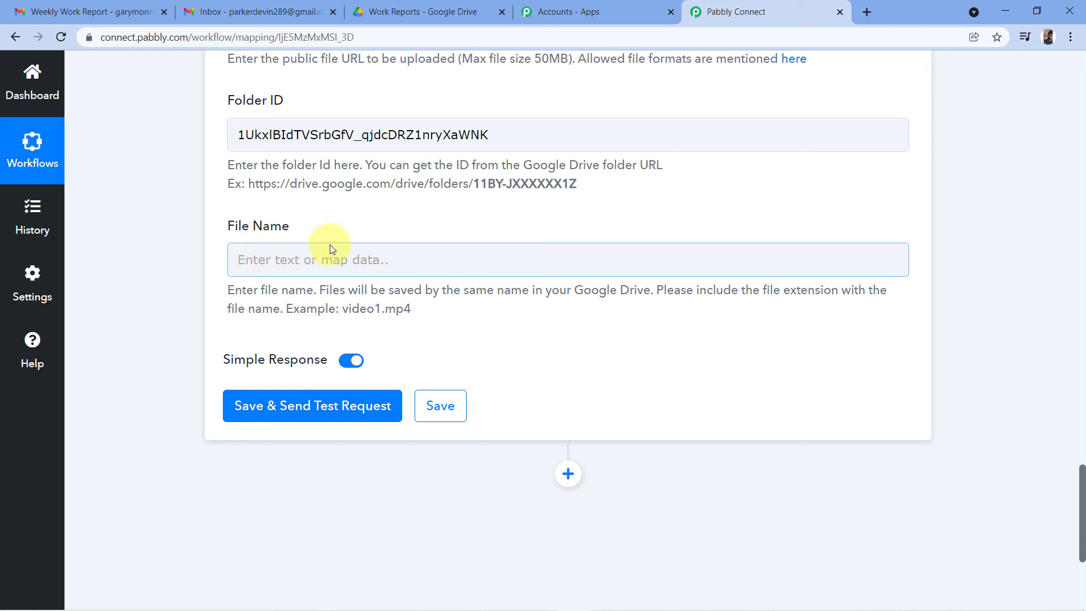
click(279, 258)
scroll(286, 218, down, 1)
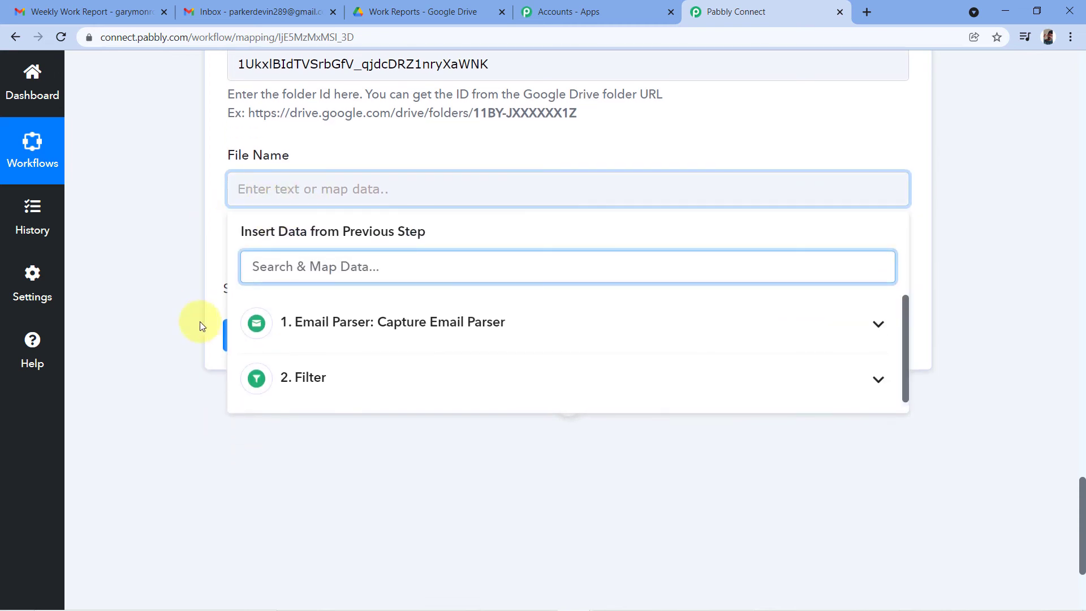
click(327, 323)
scroll(425, 230, down, 2)
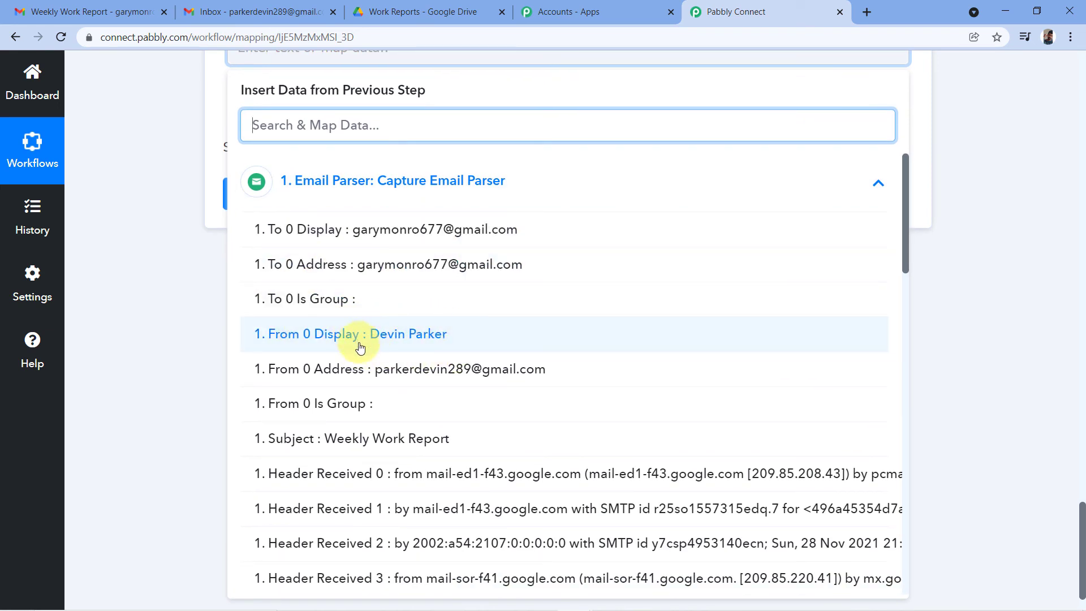
click(361, 339)
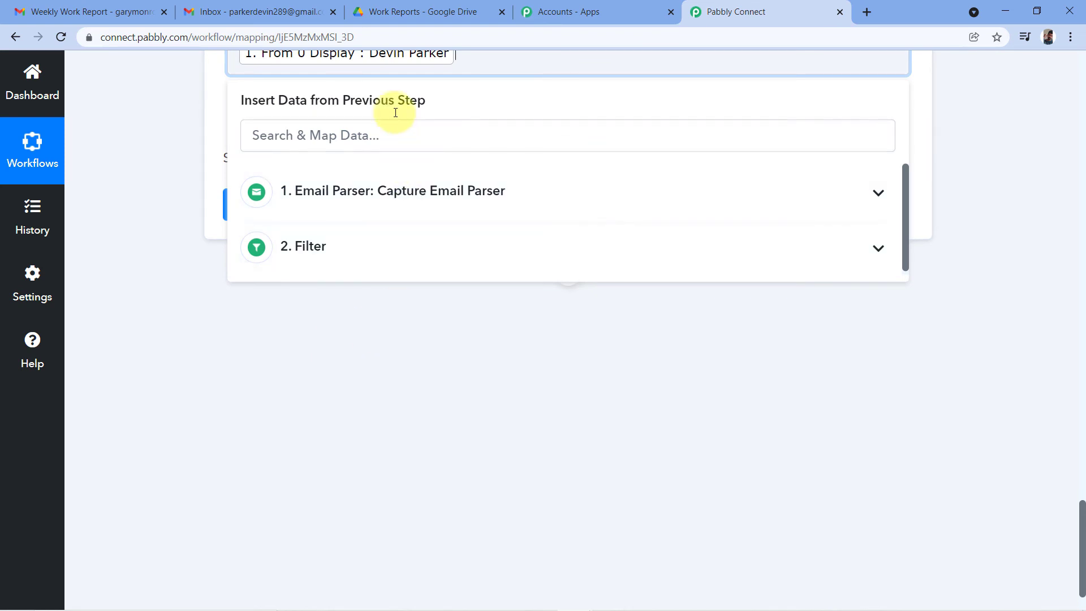
Step: Append a hyphen and From 0 Address from the Email Parser step to the File Name
scroll(453, 107, up, 3)
click(477, 198)
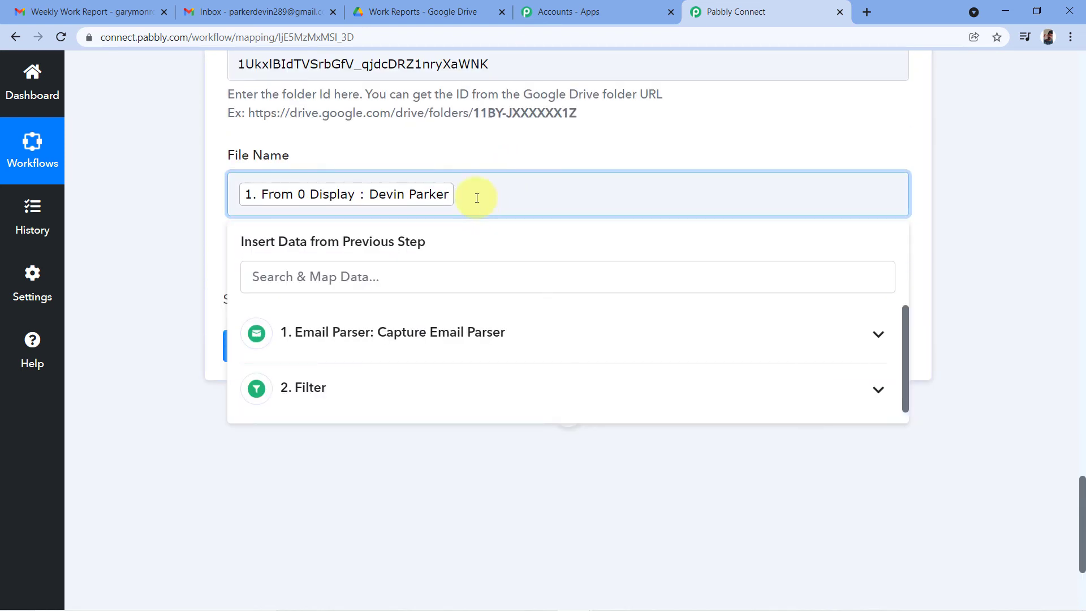
text(-)
click(359, 329)
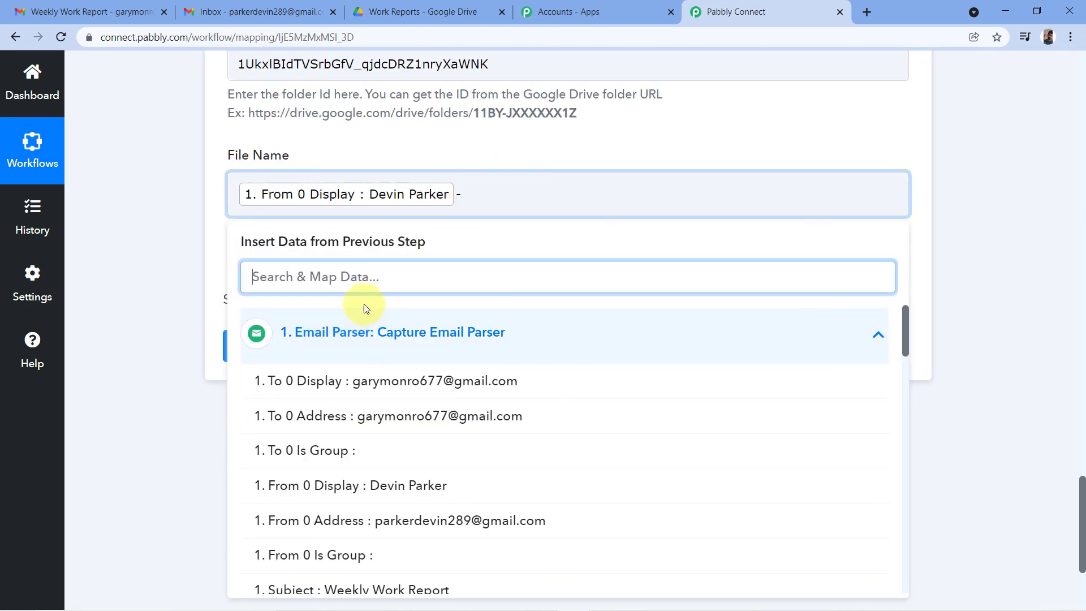
scroll(366, 303, down, 3)
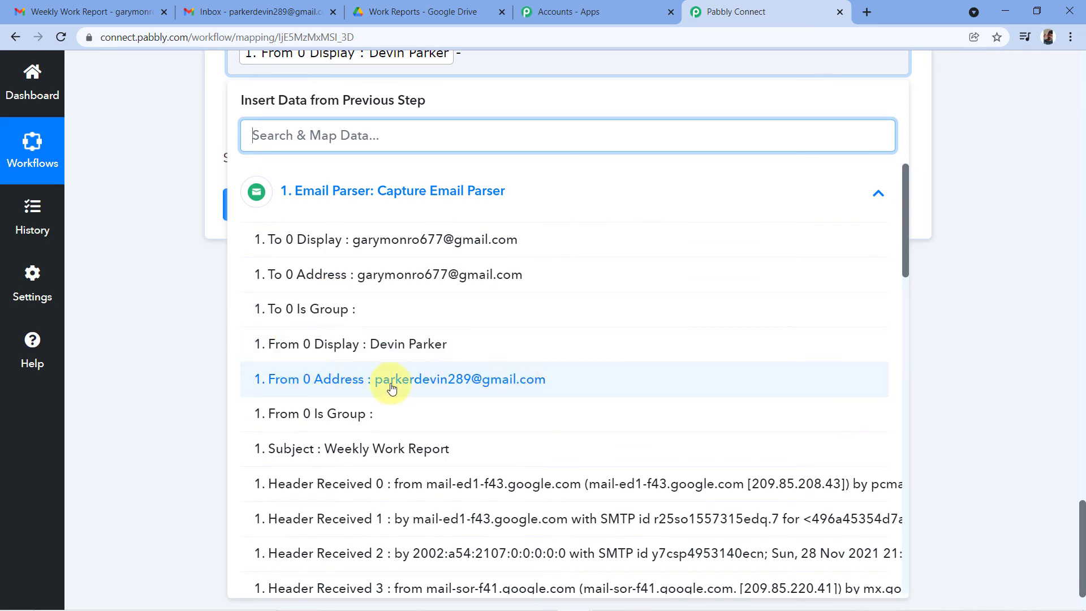
click(392, 387)
click(266, 342)
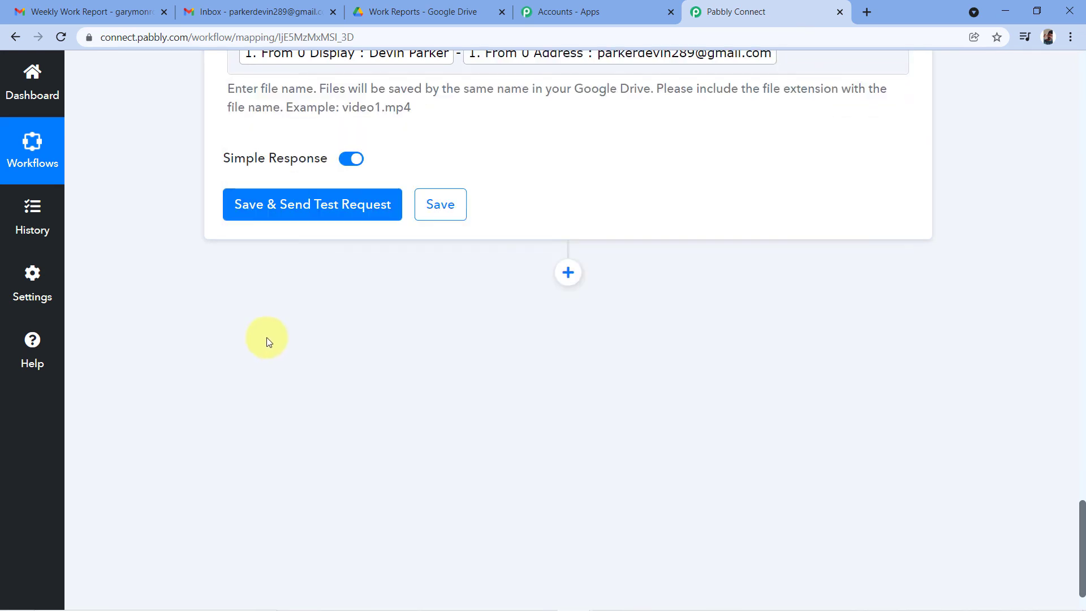
Step: Save the Google Drive action with a test request and review the response received against the mapped fields
scroll(268, 342, up, 5)
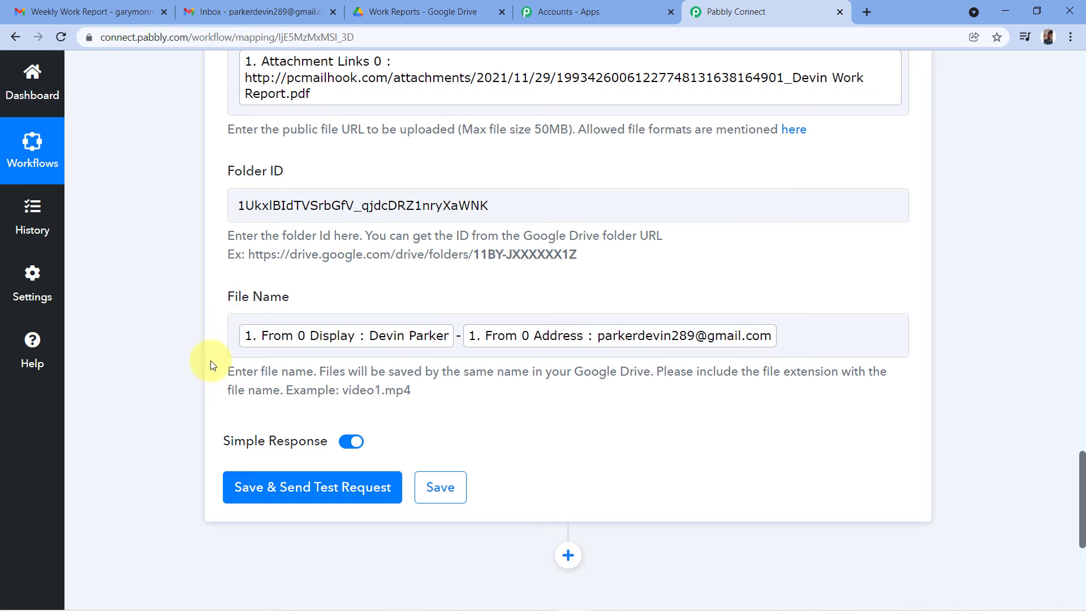
scroll(218, 189, up, 2)
scroll(175, 280, down, 3)
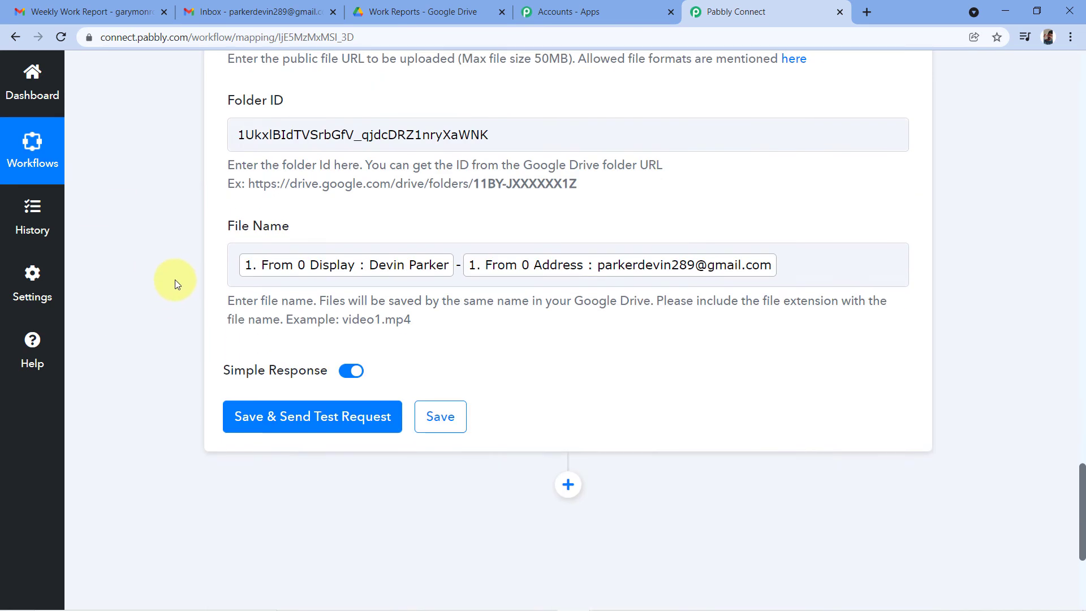
click(313, 418)
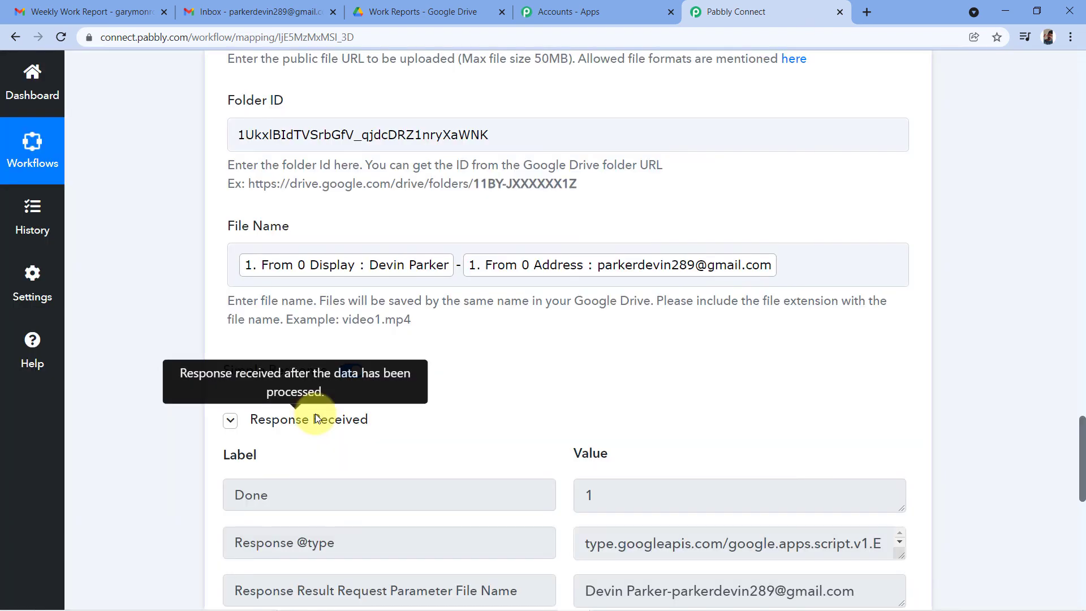
scroll(443, 381, down, 5)
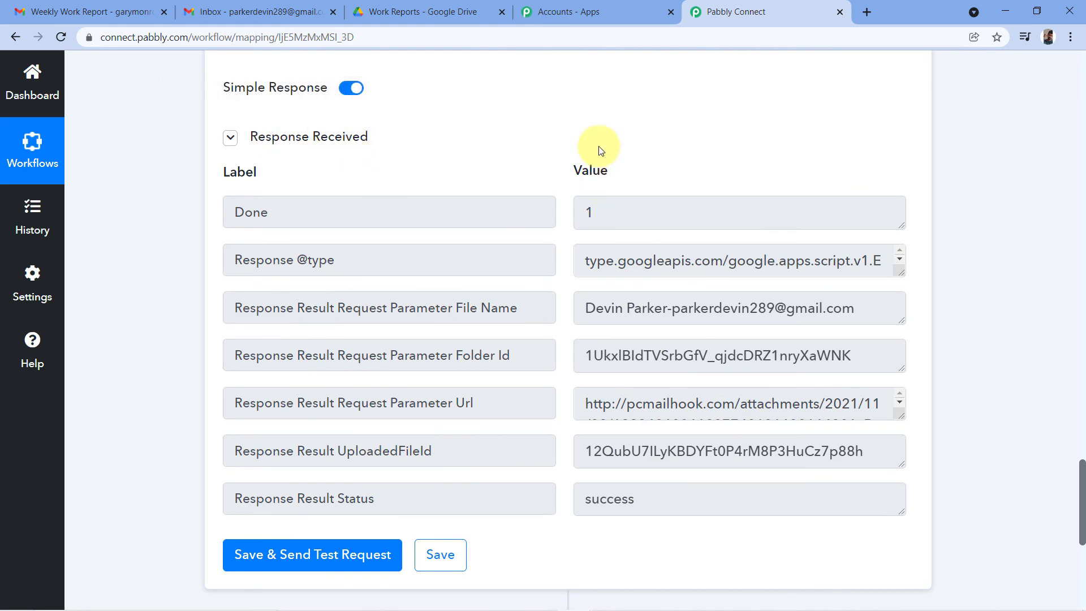
scroll(570, 170, down, 2)
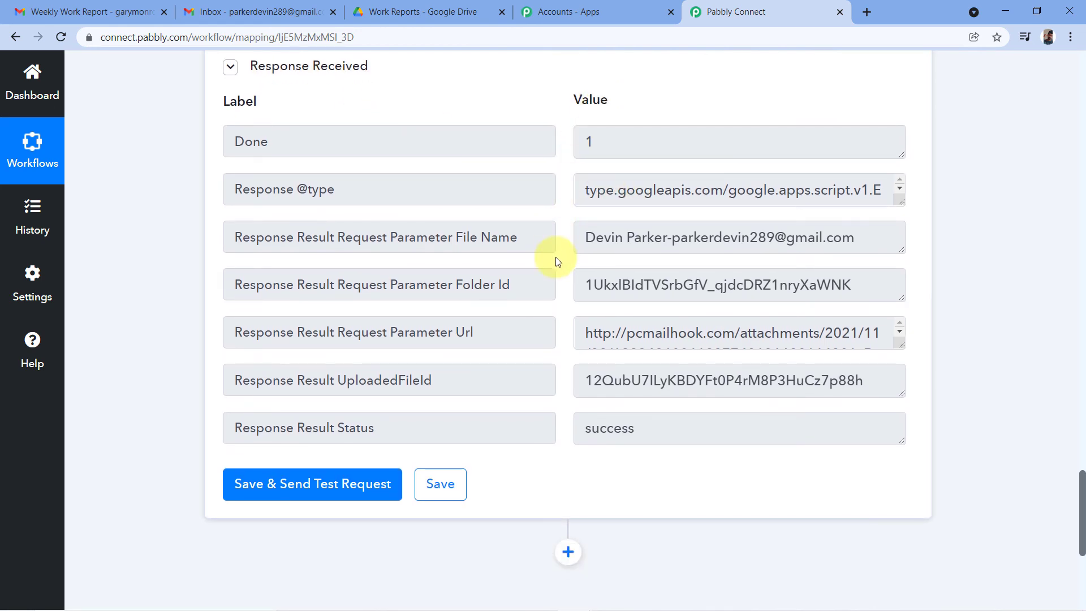
scroll(564, 261, up, 5)
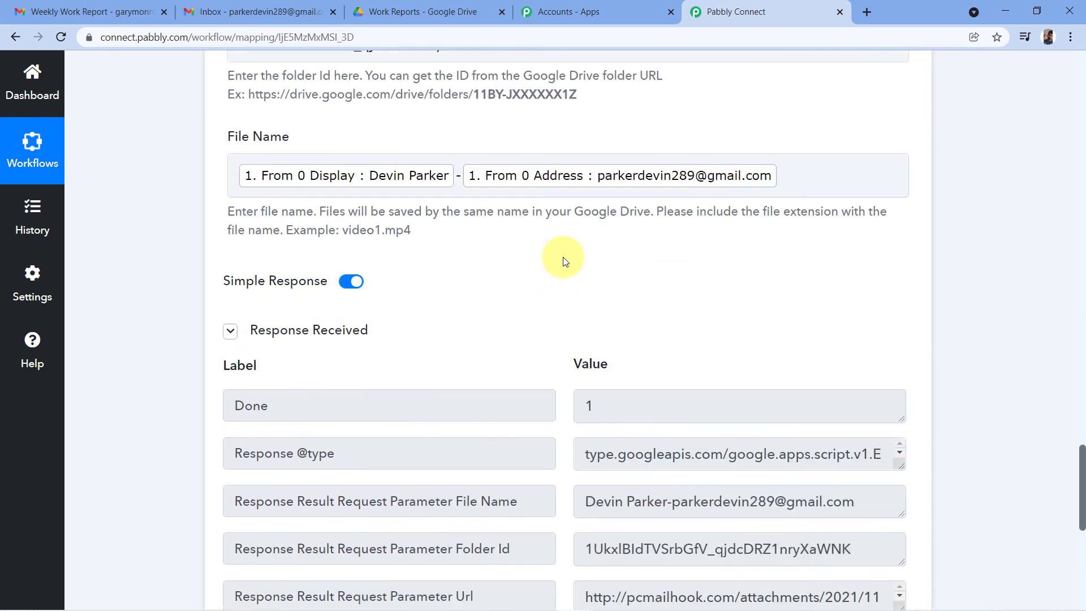
scroll(562, 257, up, 7)
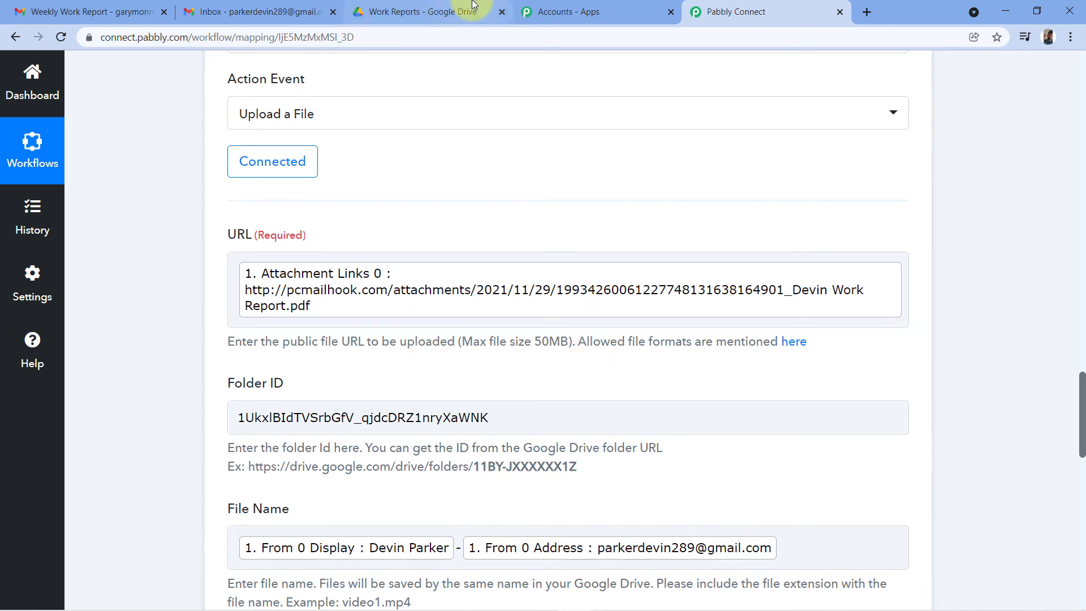
Step: Check the Work Reports folder in Google Drive for the uploaded file, then review the sender's and recipient's Gmail accounts and the original attachment
click(388, 5)
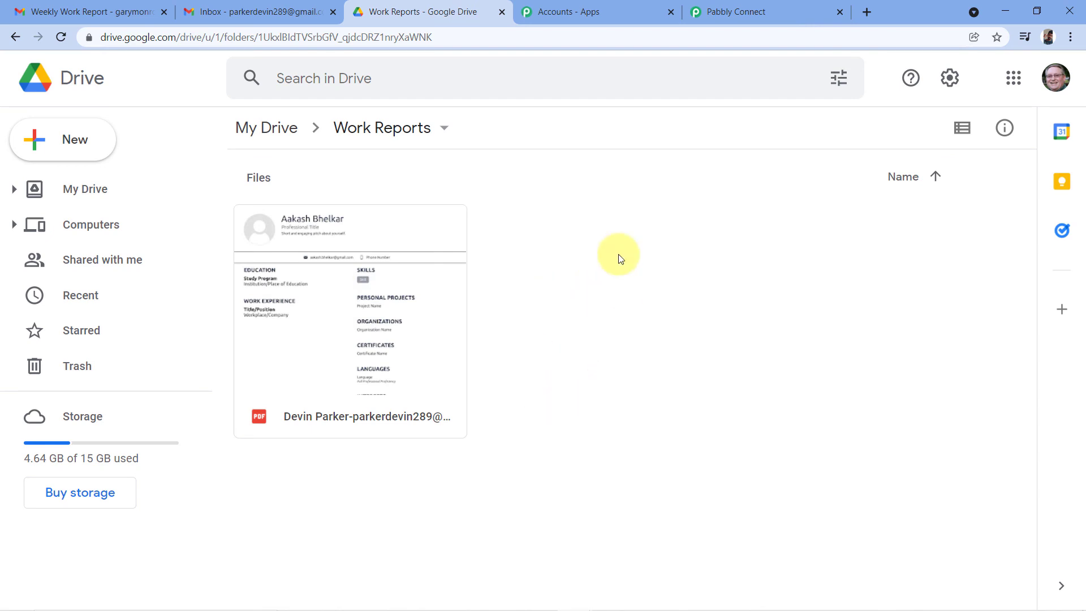
click(283, 8)
click(1055, 85)
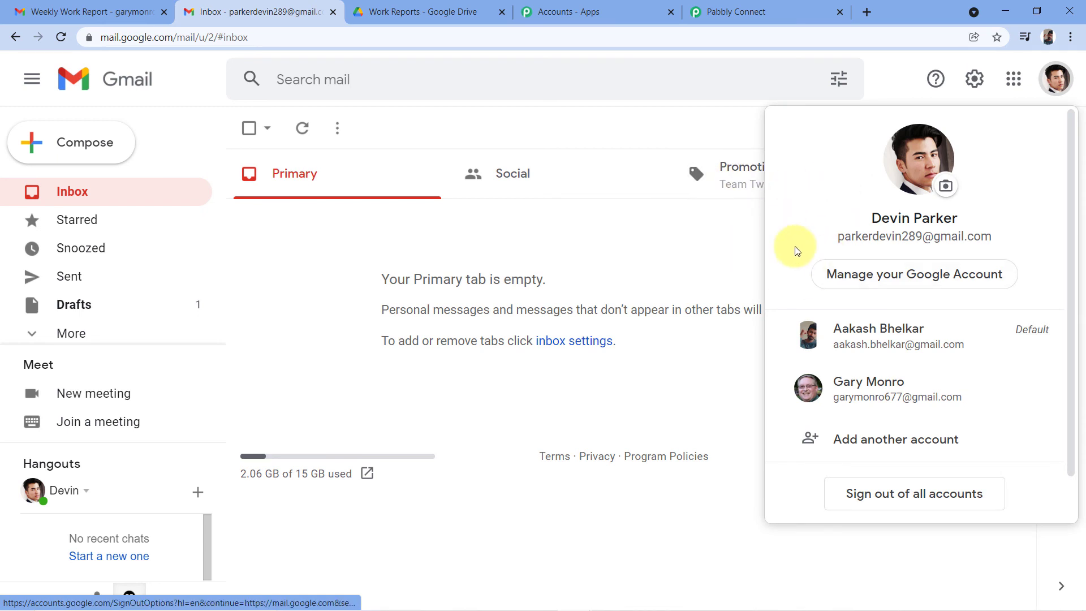
click(724, 237)
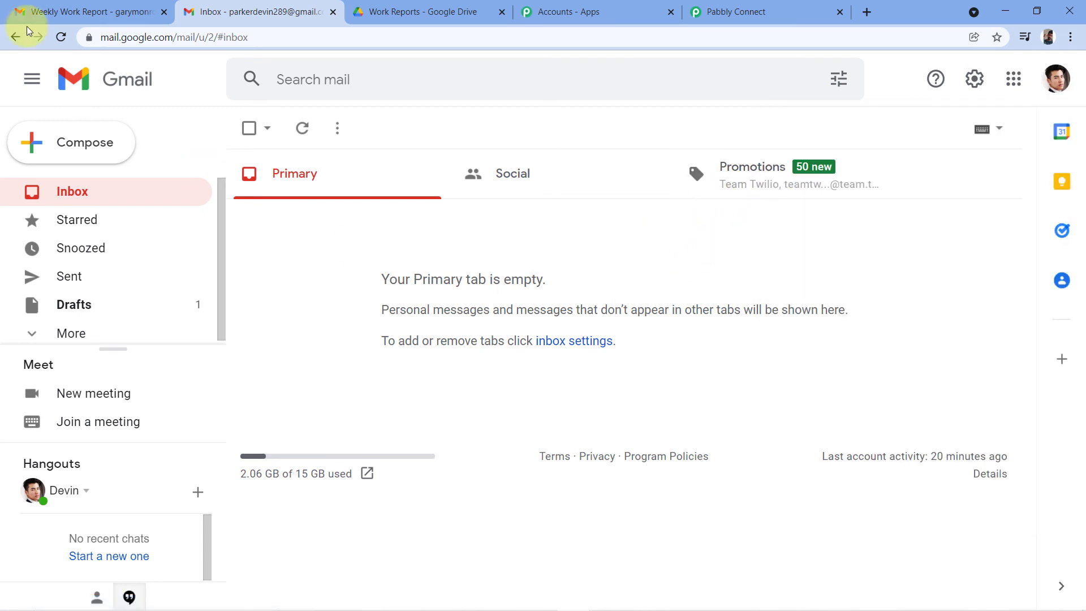
click(34, 11)
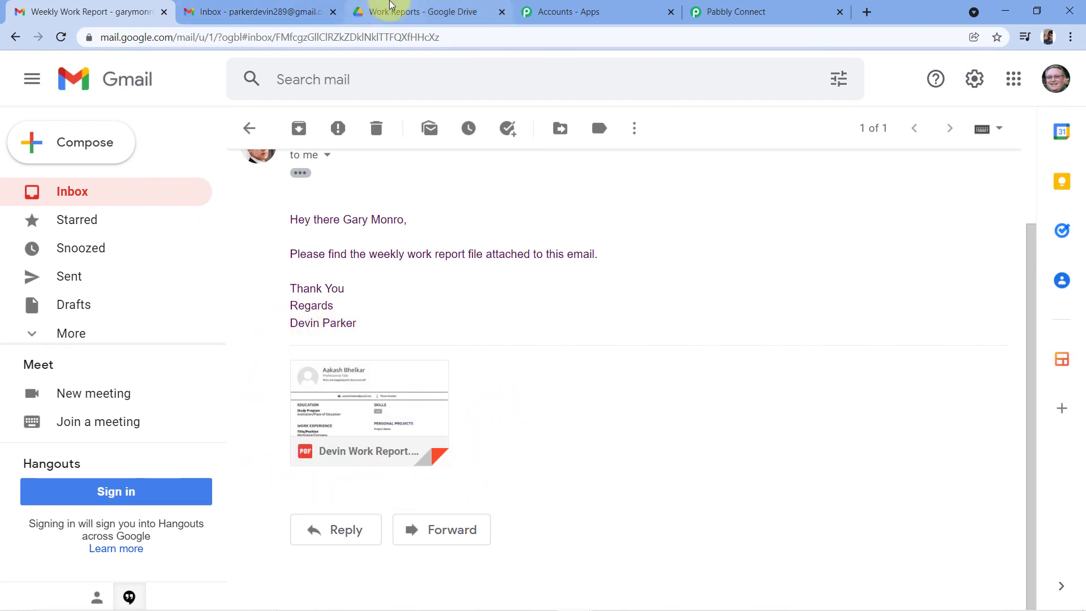
Step: Check the Work Reports folder in Google Drive, then compose a new message in the sender's Gmail and enter the recipient's email address
click(378, 12)
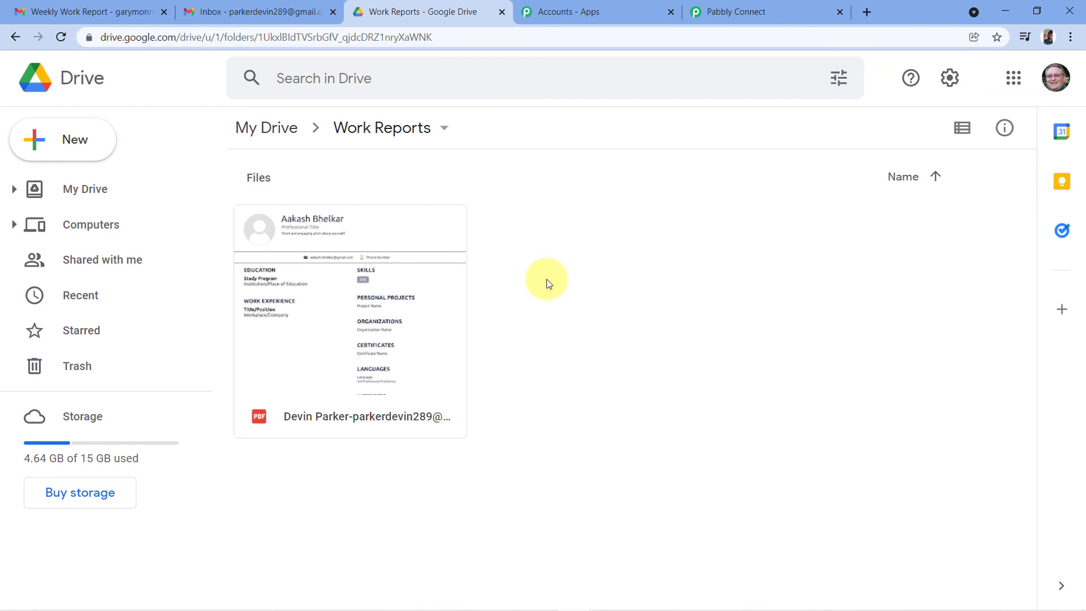
click(266, 11)
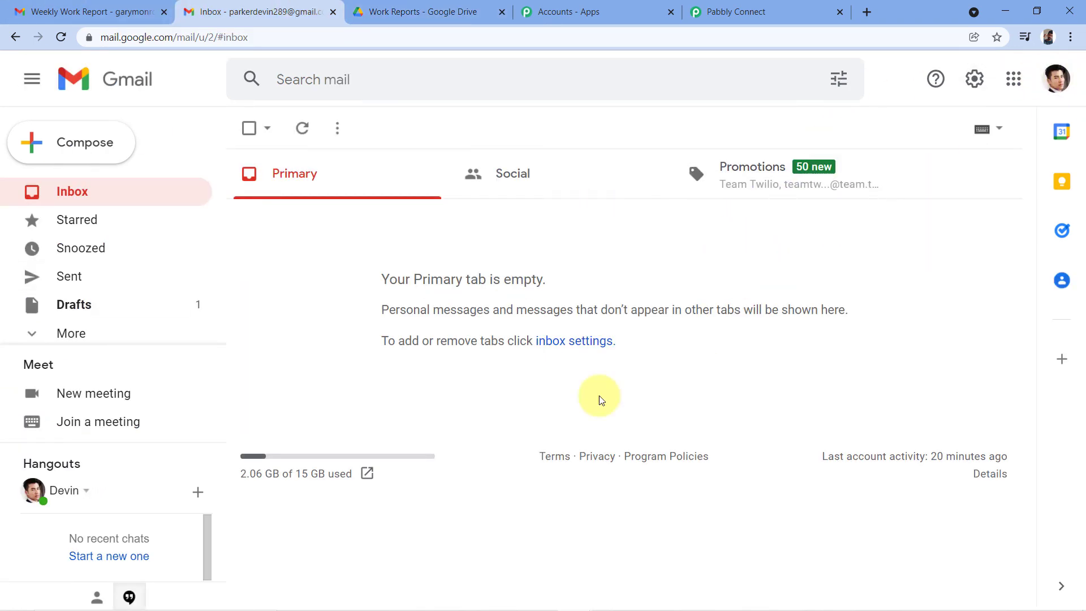
click(82, 153)
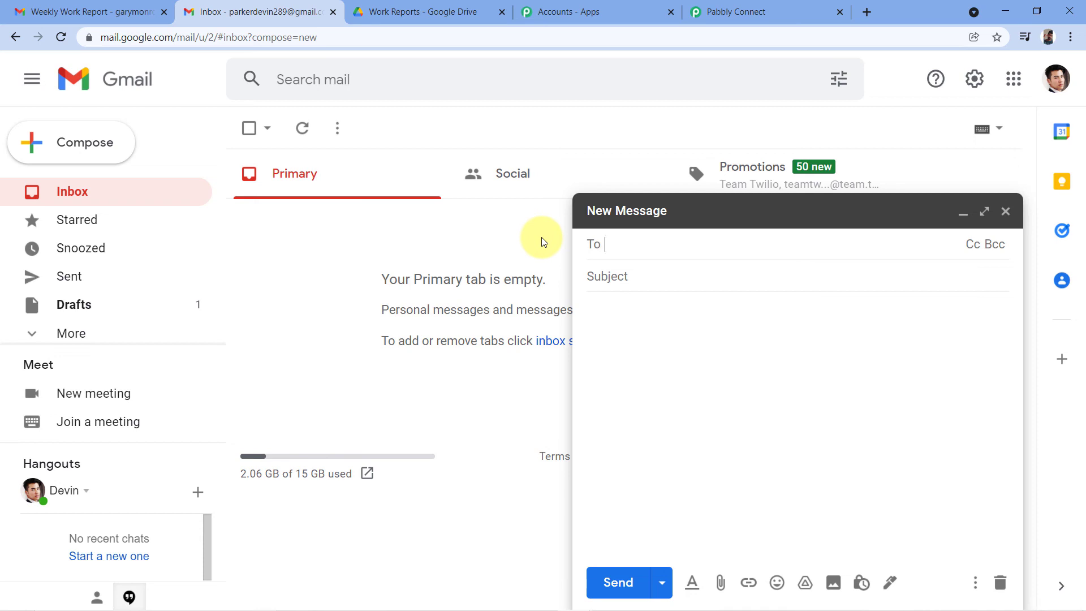
click(486, 11)
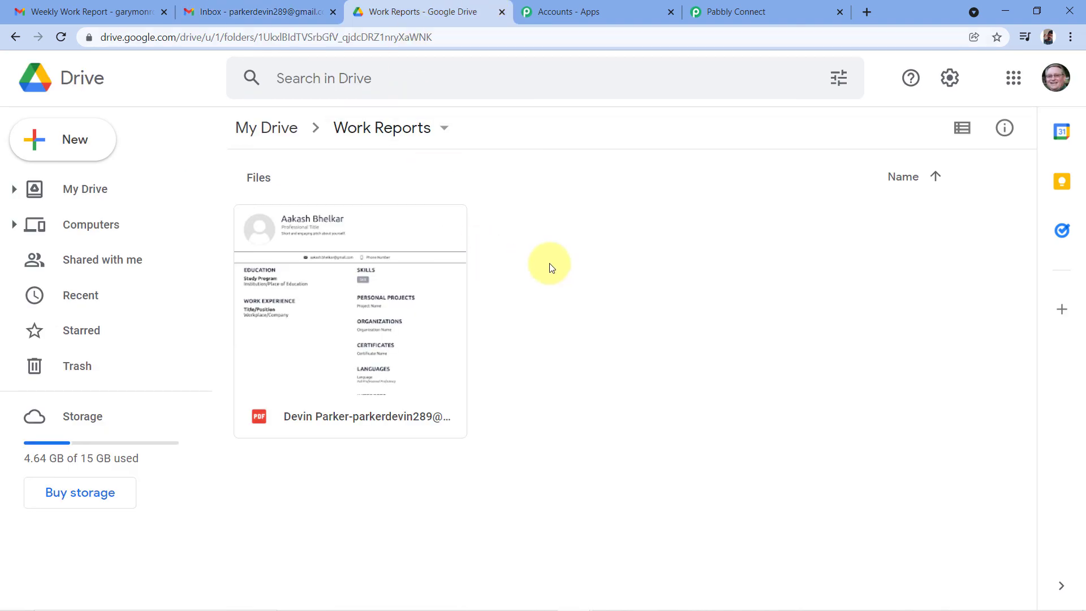
click(237, 11)
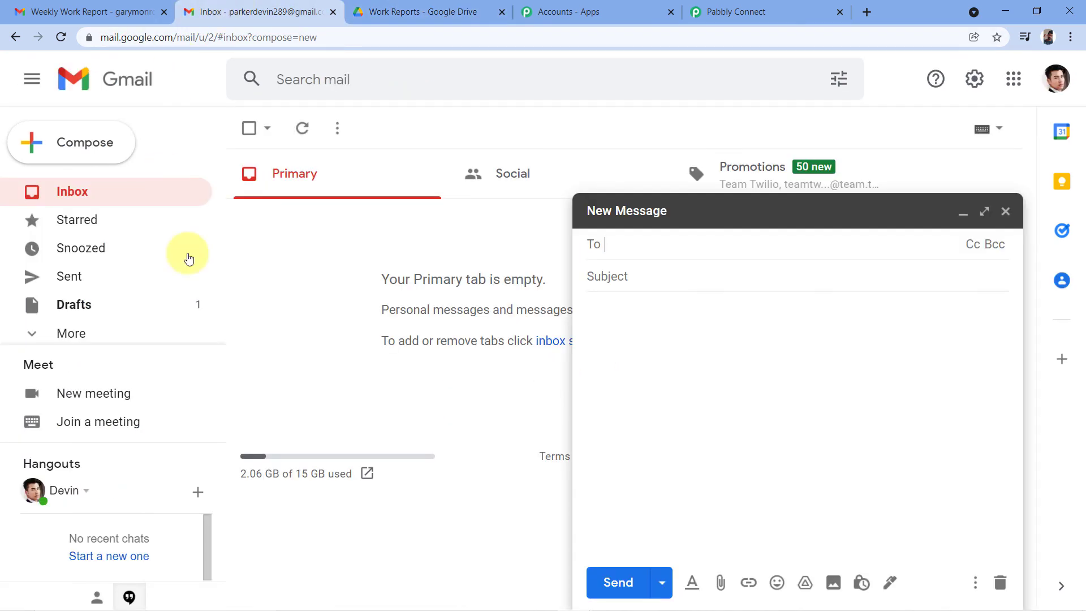
text(ga)
click(634, 281)
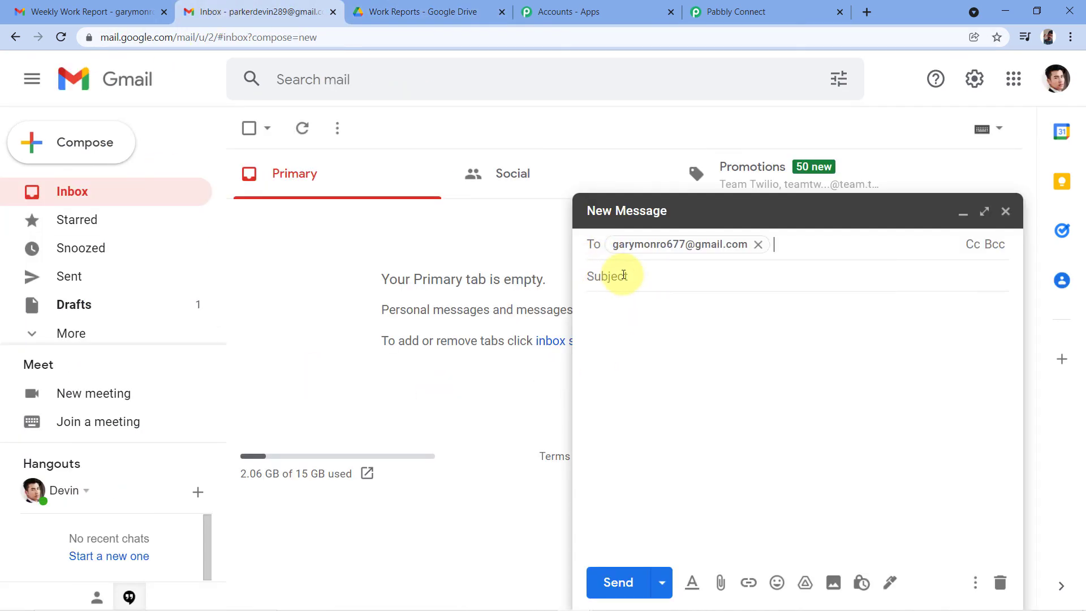
Step: Set the new message's subject to "Work Report of Week 40"
click(624, 275)
text(Worjk)
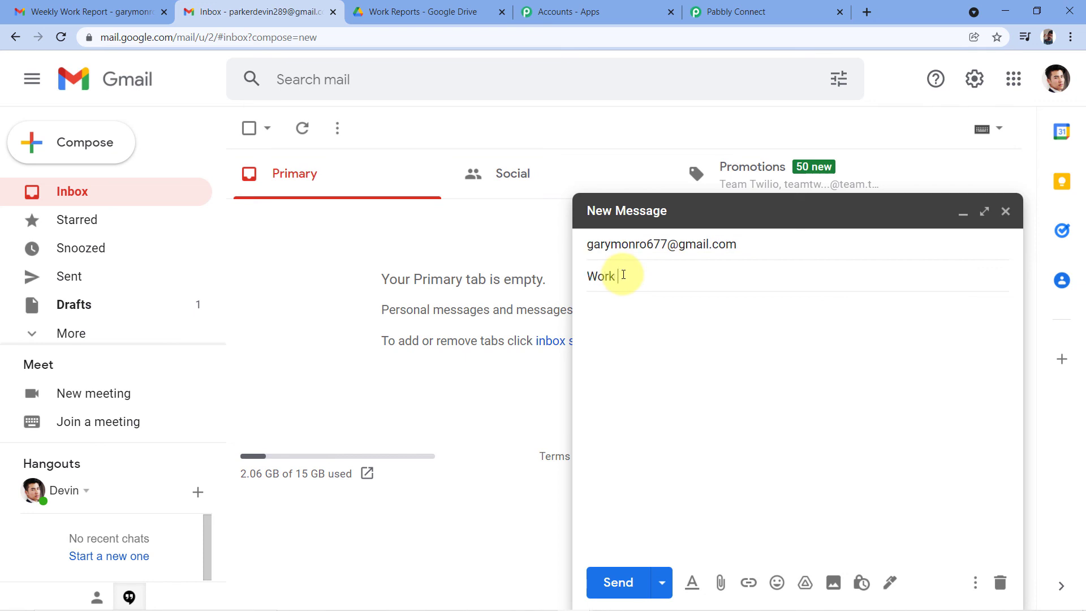
text(repor)
key(Delete)
text(Report of Week)
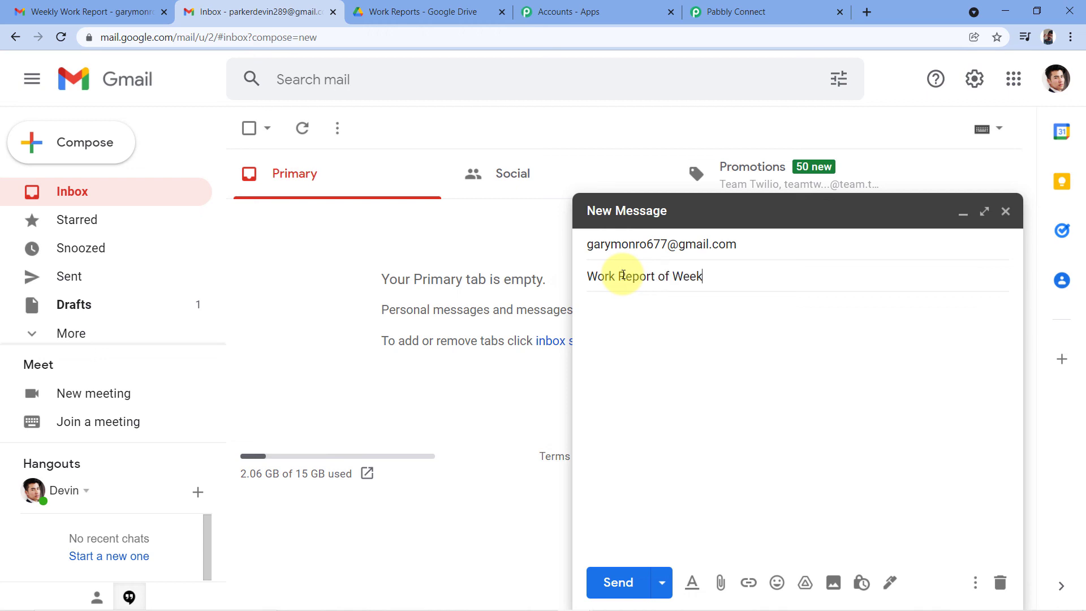
text( 40)
Step: Write the message saying the weekly work report is attached, with Week 40 Work Report.pdf attached, and send it
click(618, 323)
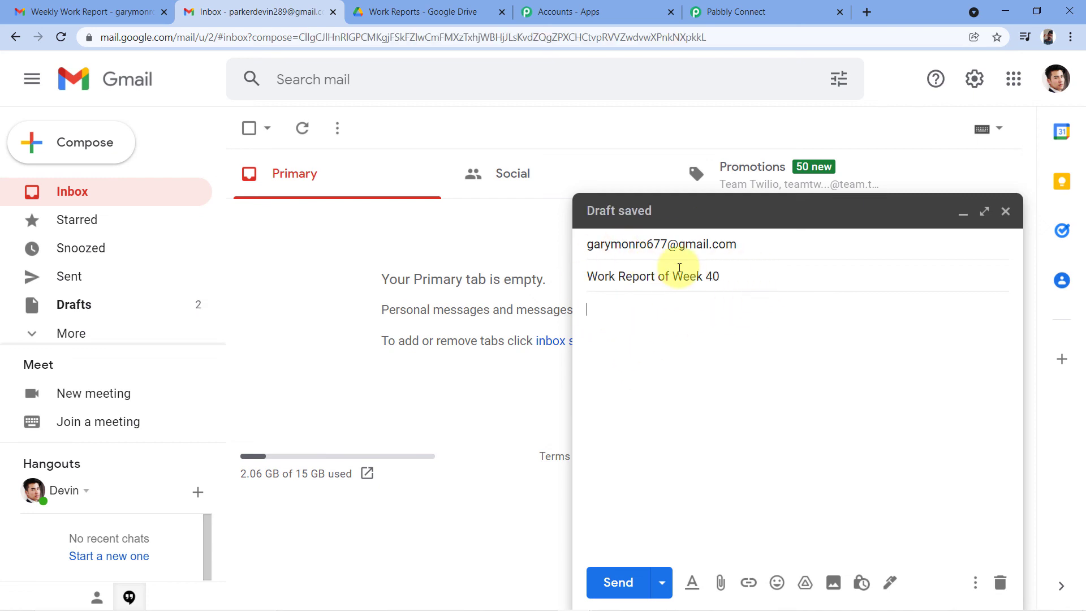
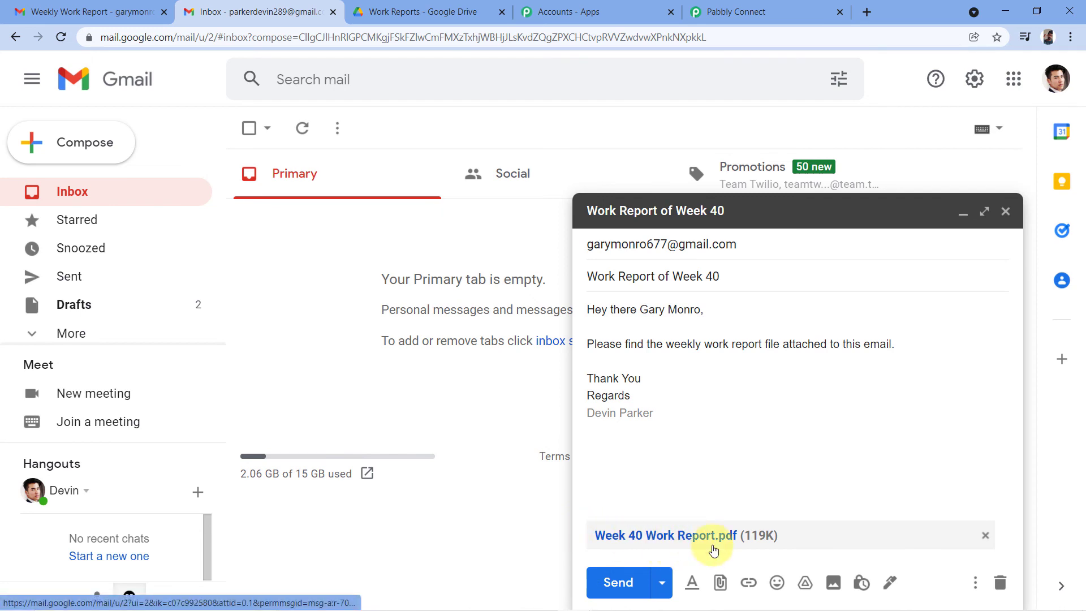
click(618, 582)
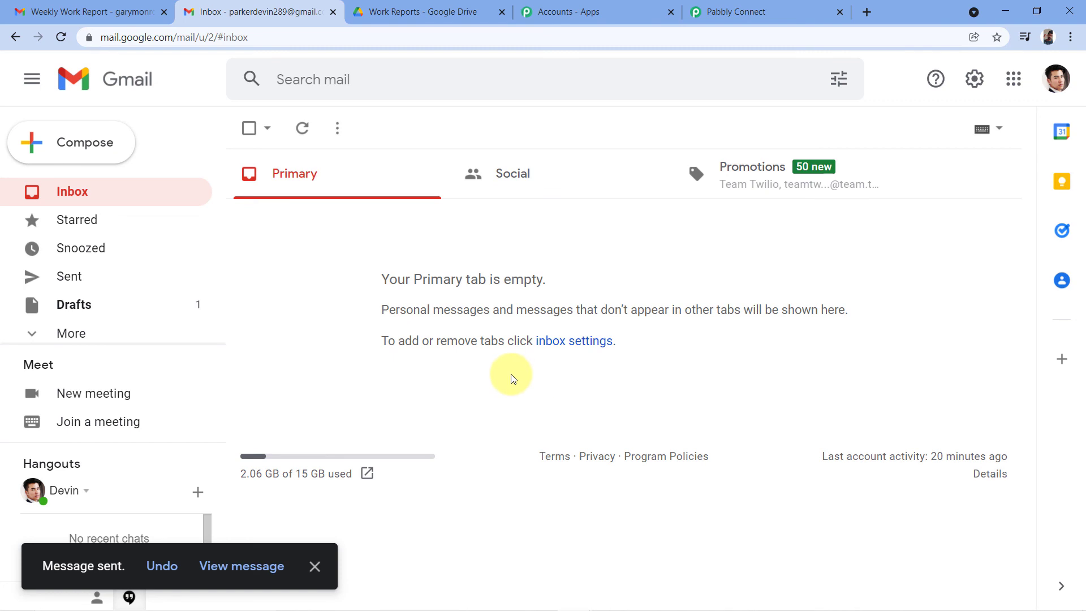
Step: Refresh the recipient's Gmail inbox and open the "Work Report of Week 40" email to inspect its attachment
click(93, 11)
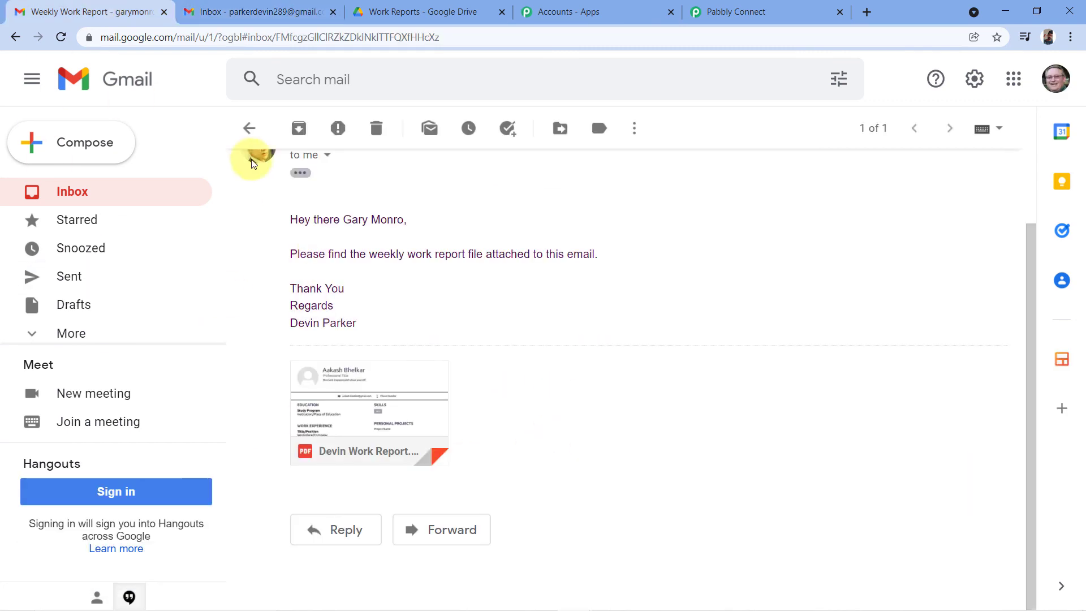
click(250, 127)
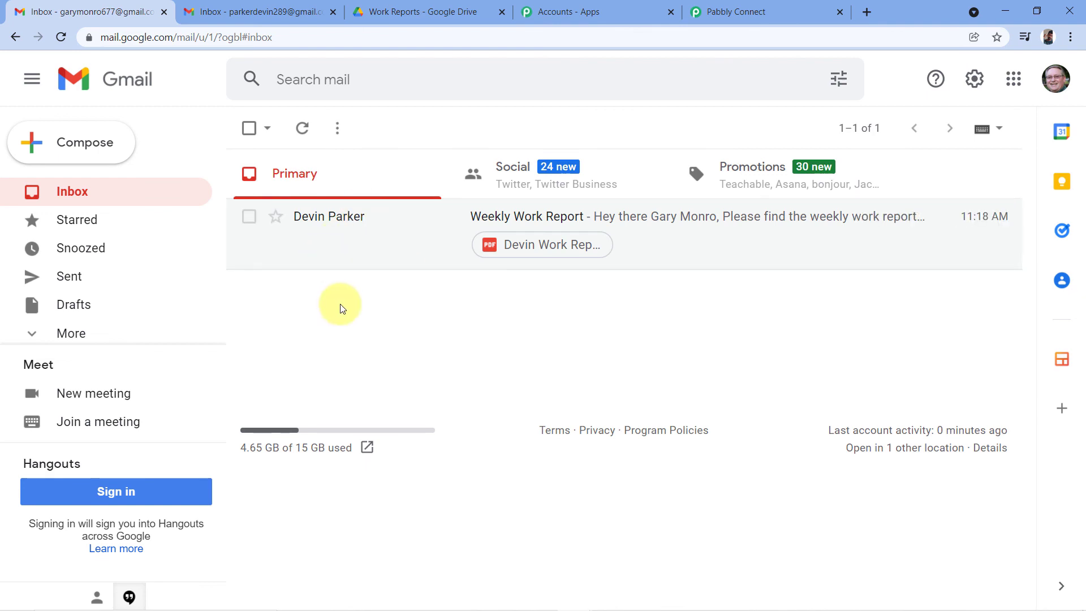
click(300, 131)
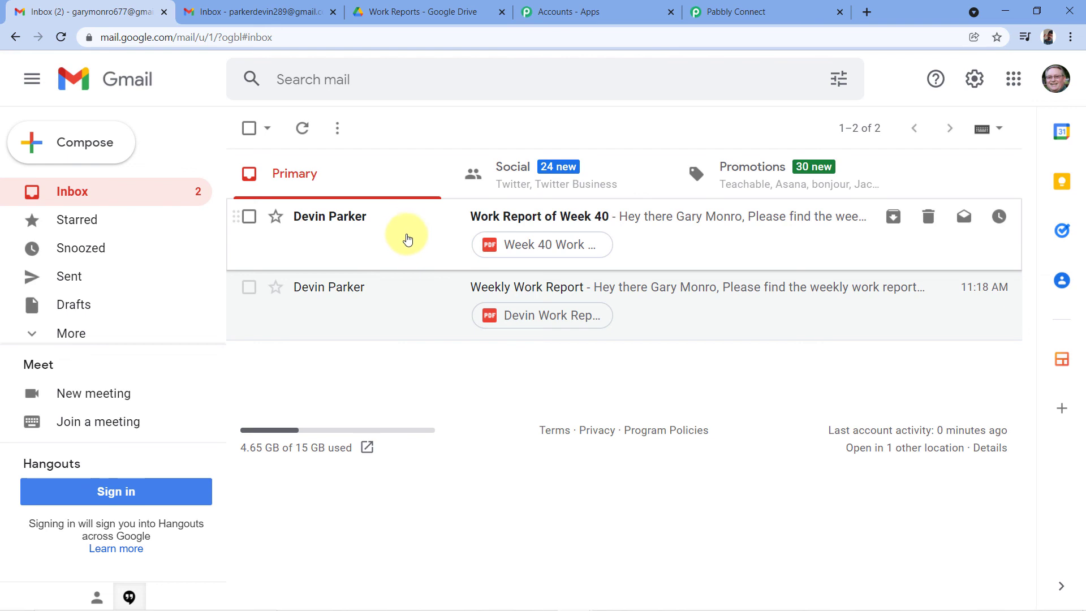
click(407, 231)
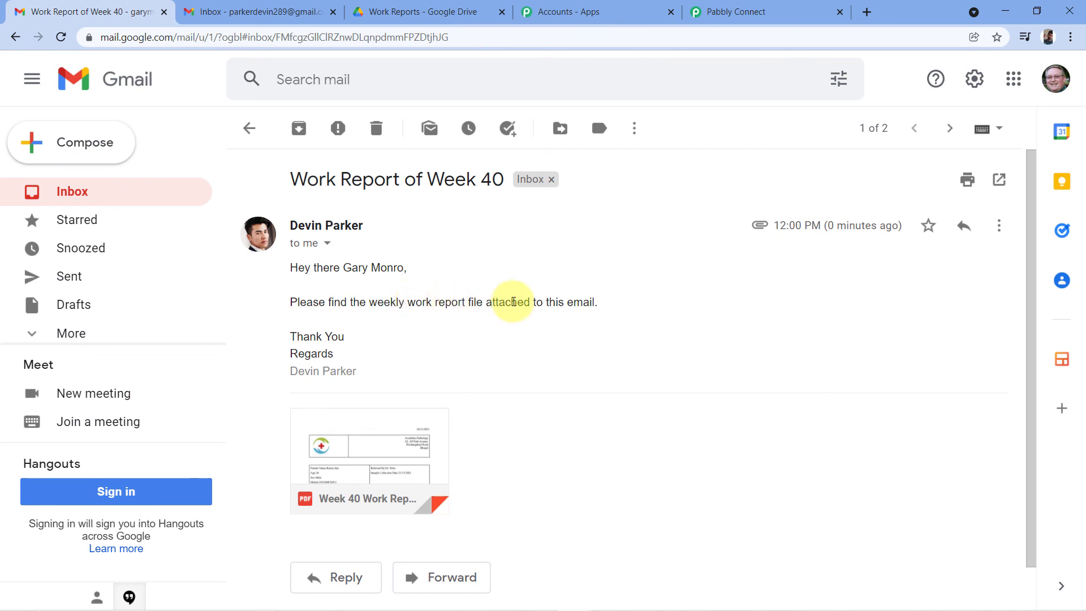
mouse_move(378, 447)
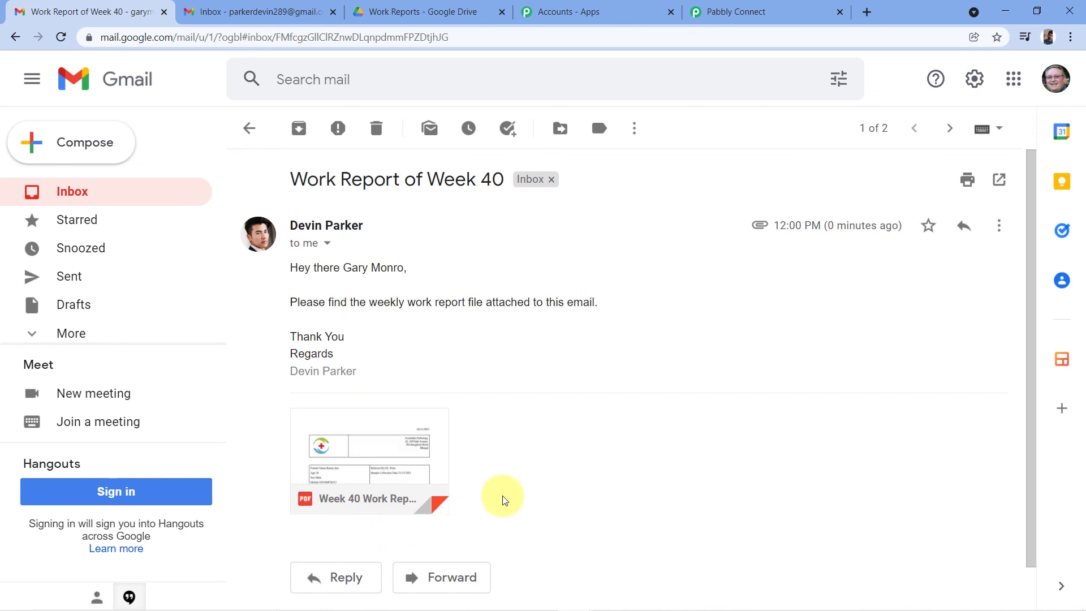
Step: Check the Work Reports folder in Google Drive for the new upload and compare it with the email's attachment
click(427, 8)
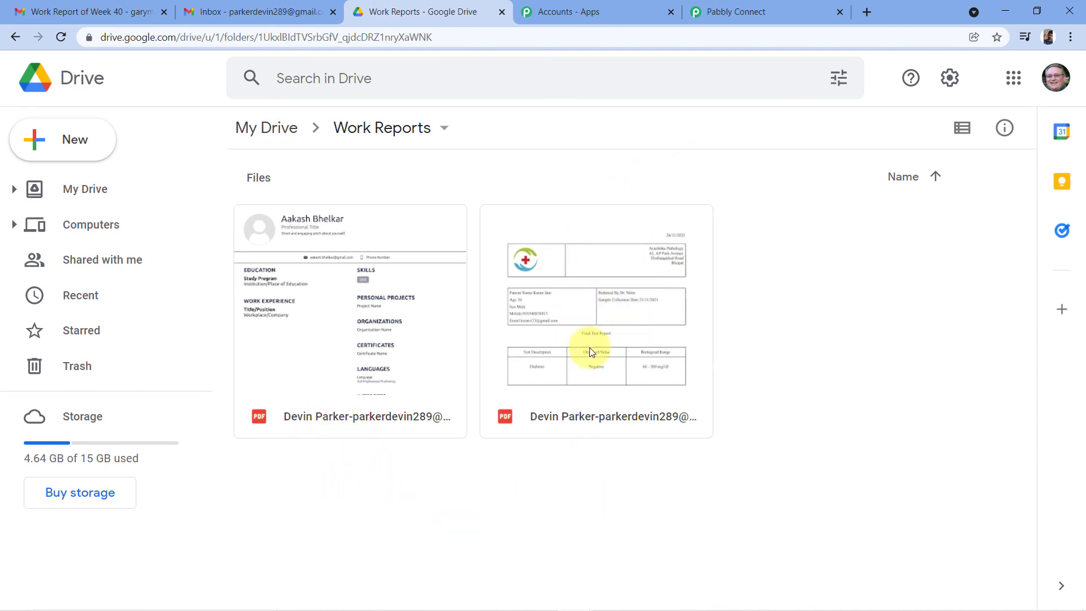
click(113, 11)
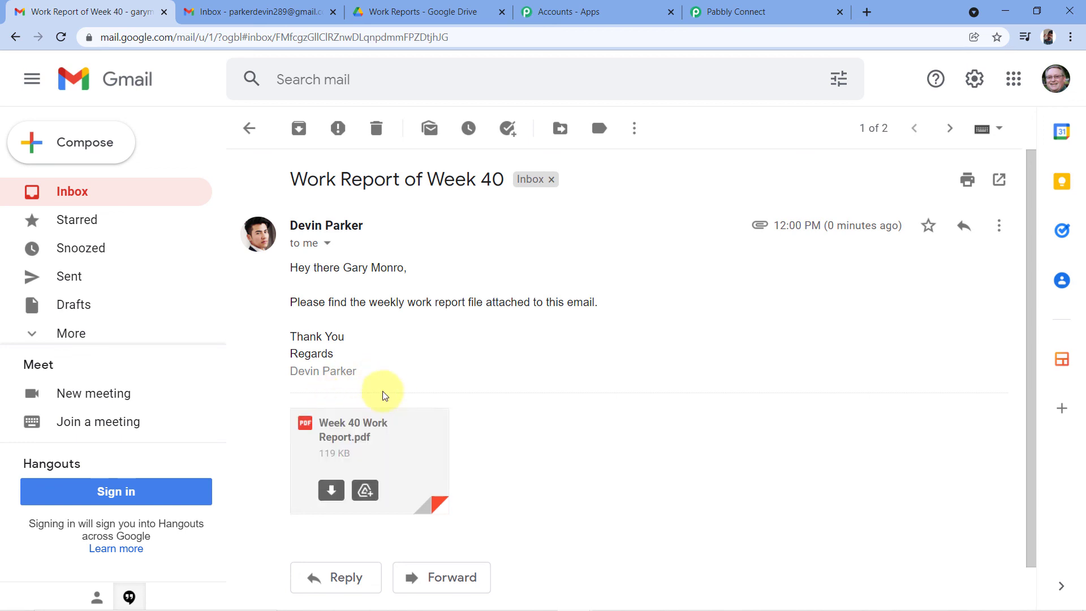
click(423, 7)
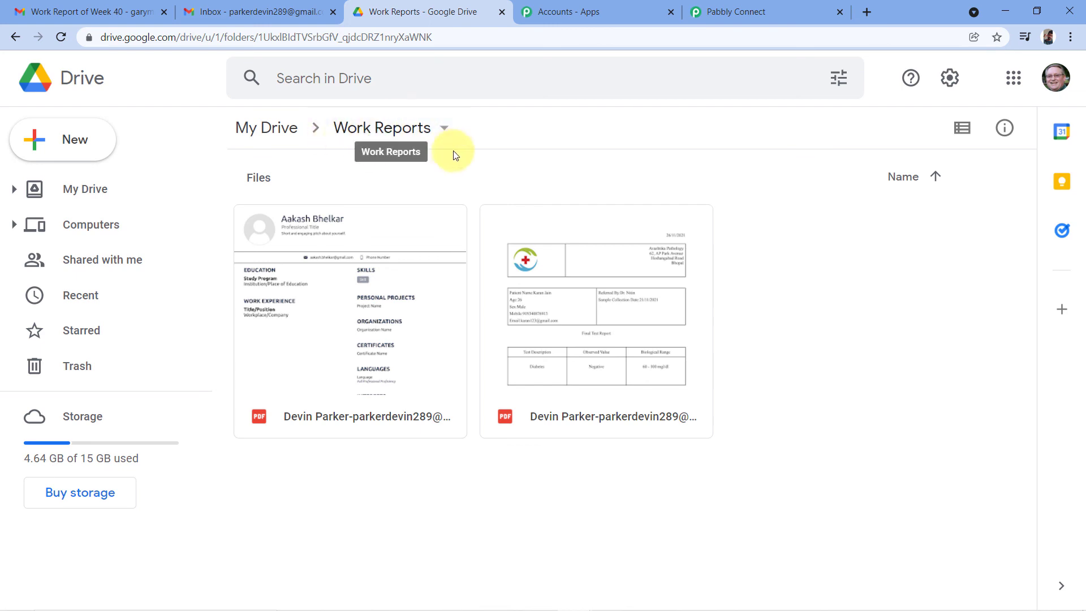
Step: Switch to the Pabbly Connect workflow and collapse its Google Drive, Filter by Pabbly and Email Parser steps
click(730, 10)
scroll(623, 225, up, 5)
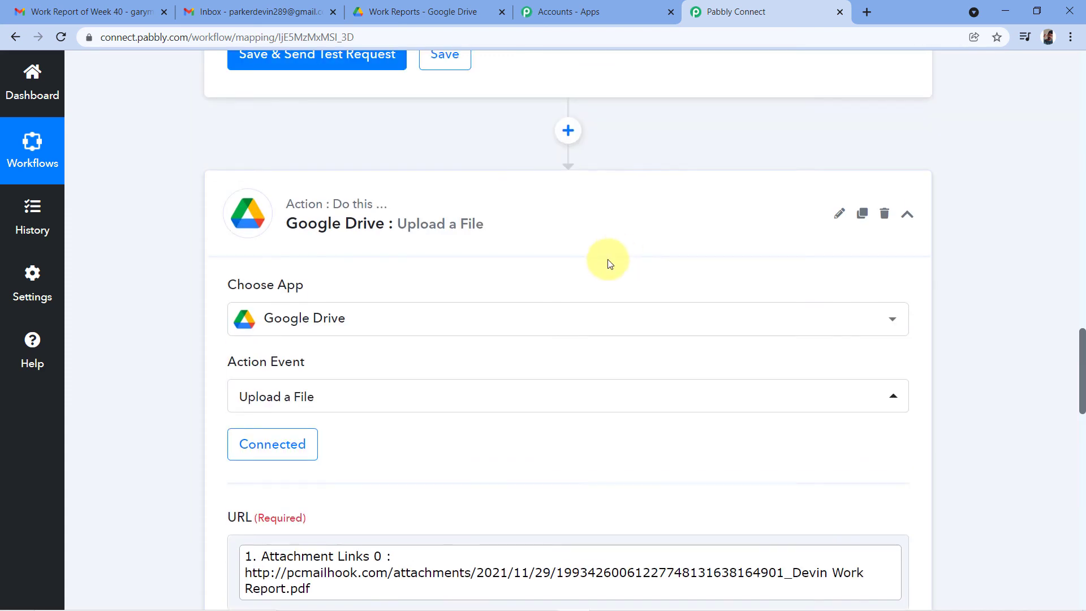
click(593, 217)
scroll(701, 218, up, 10)
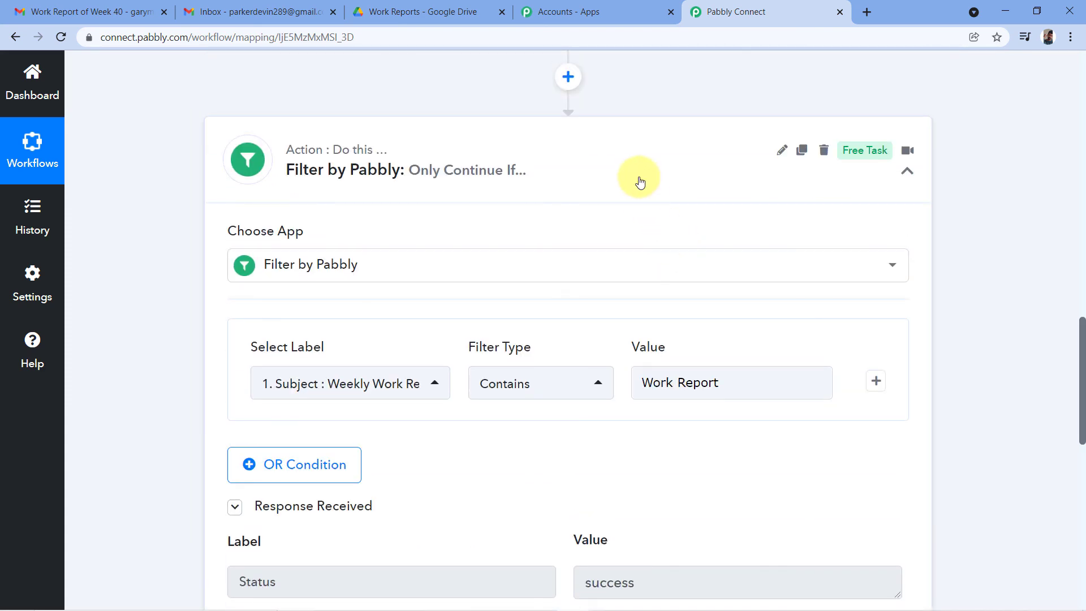
click(639, 181)
scroll(642, 195, up, 15)
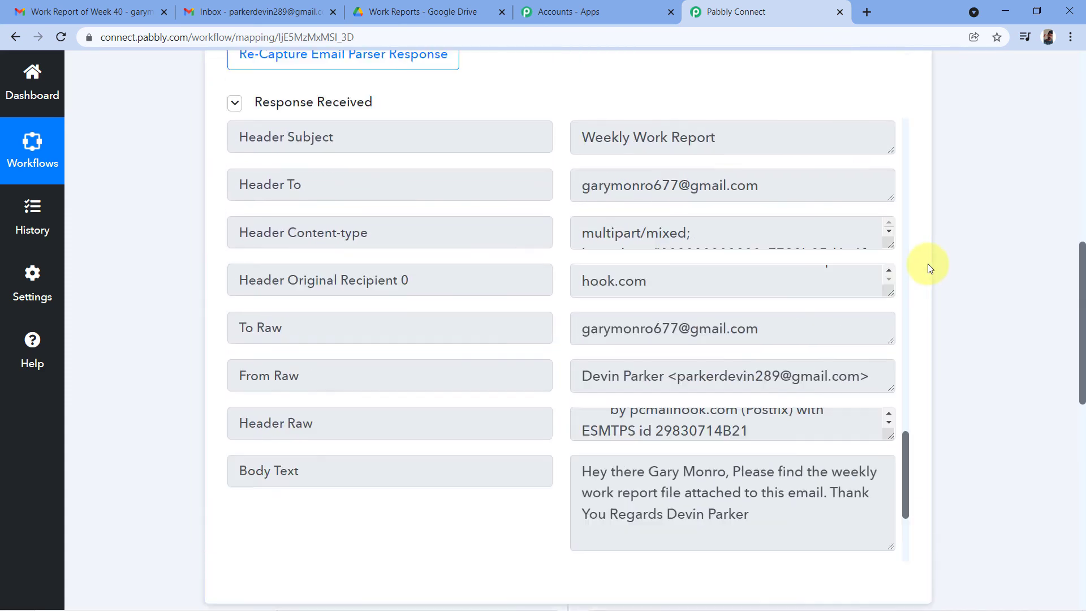
scroll(928, 264, up, 2)
click(456, 171)
scroll(447, 180, up, 2)
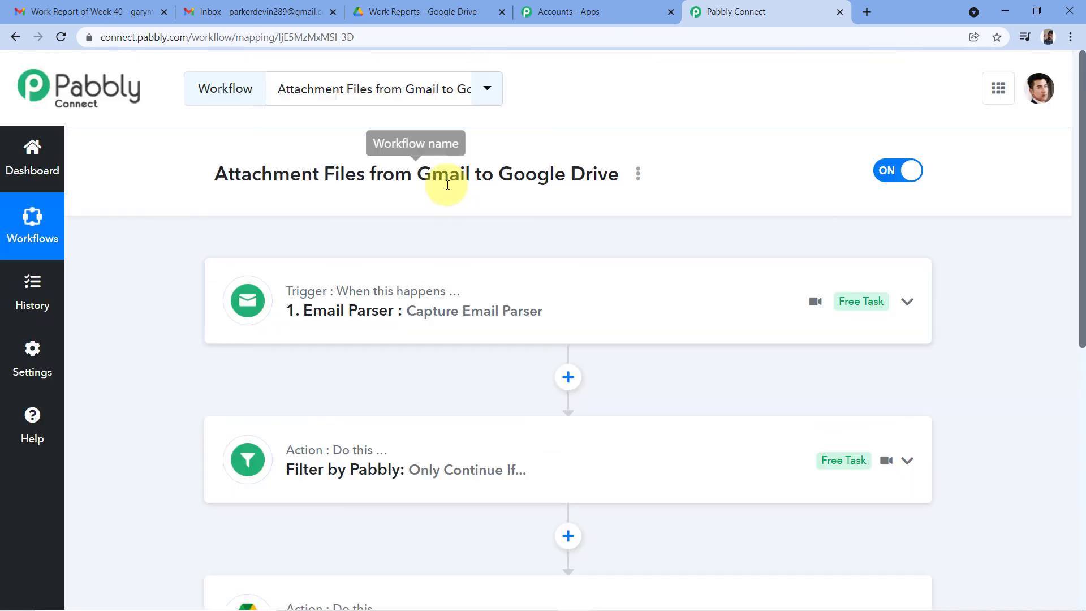
Step: Expand the Email Parser trigger to review its forwarding address and captured response, then collapse it again
scroll(436, 189, down, 2)
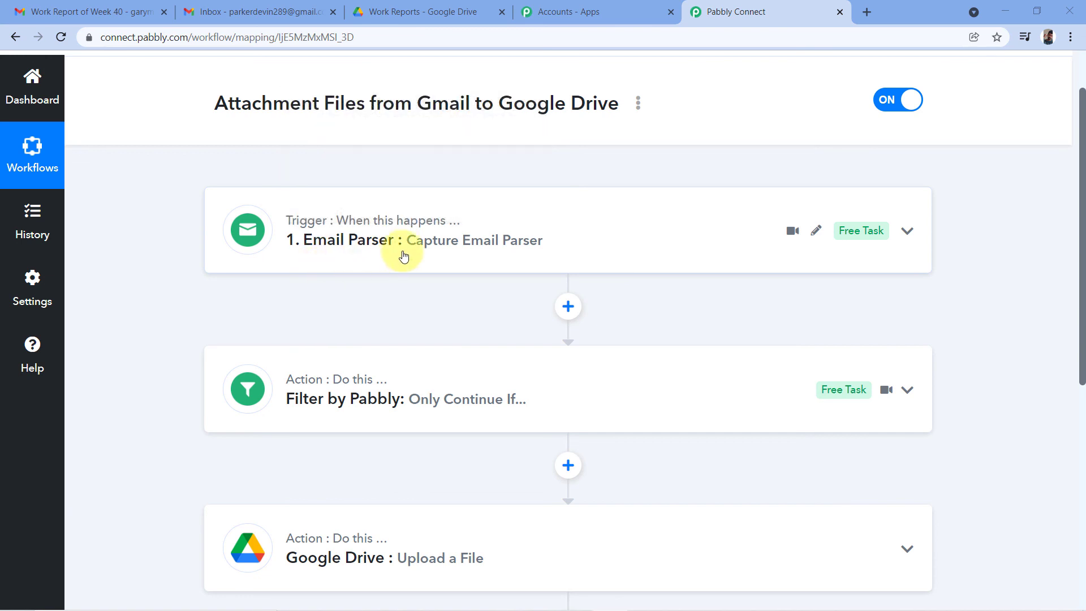
click(515, 258)
scroll(422, 310, down, 5)
scroll(566, 208, up, 7)
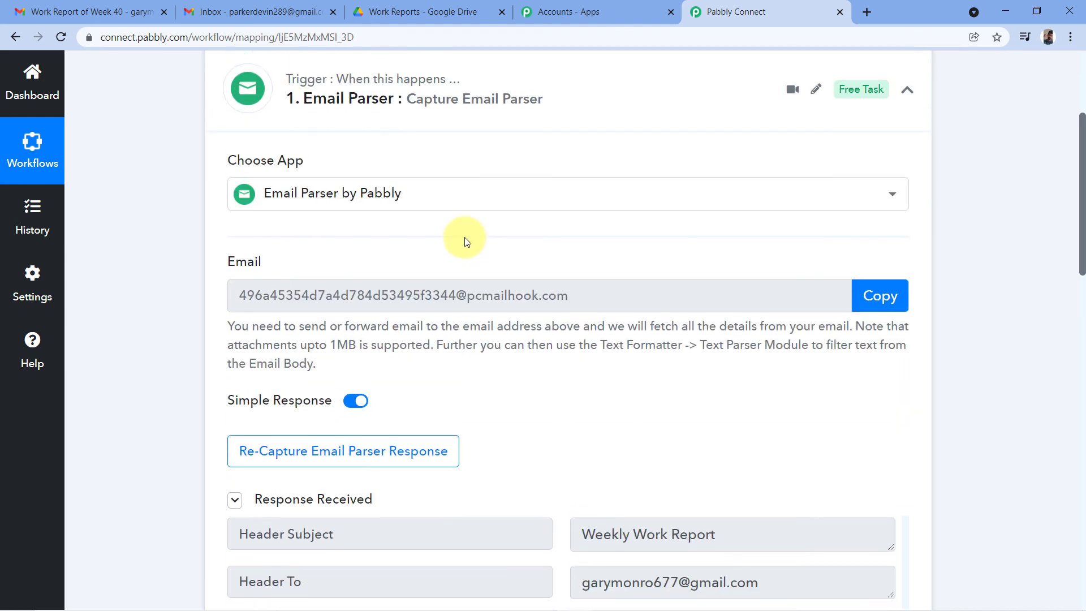
click(466, 220)
Step: Expand the Filter by Pabbly action to review its subject condition, then collapse it again
scroll(188, 221, down, 2)
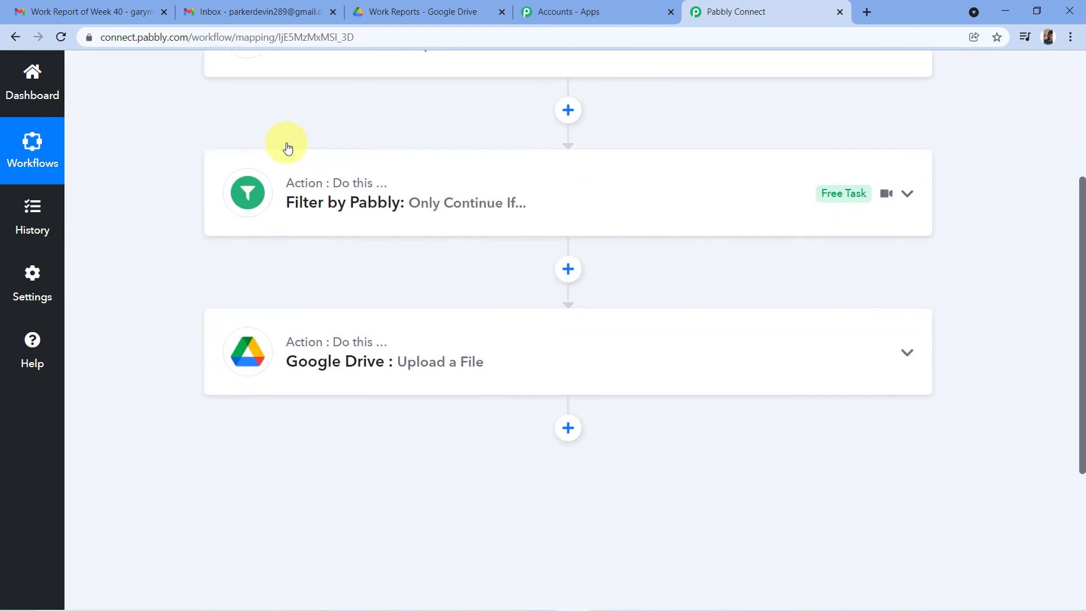
click(359, 181)
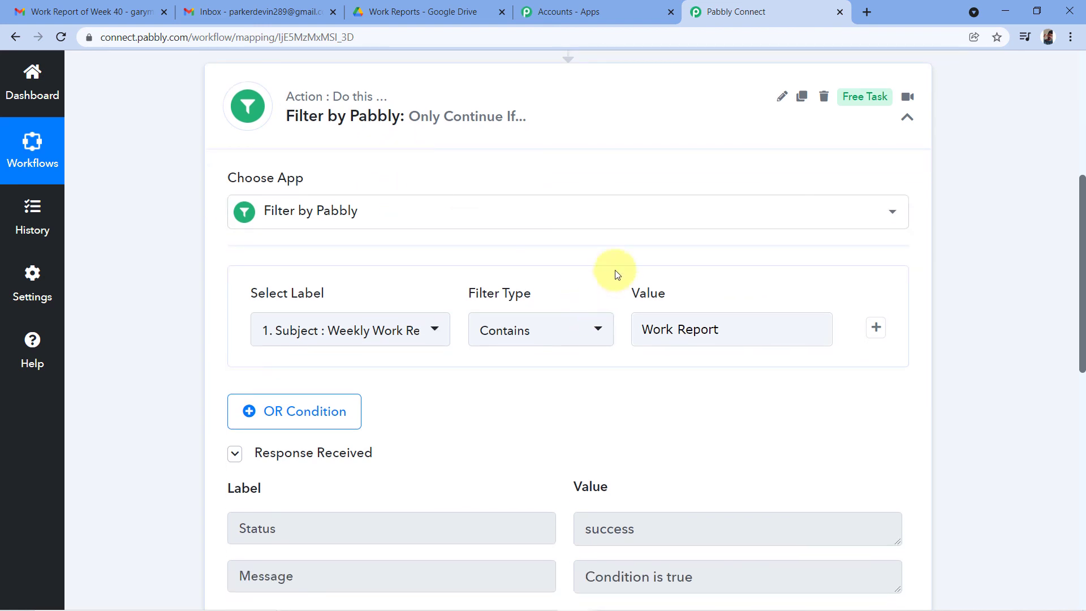
click(407, 95)
scroll(407, 93, down, 1)
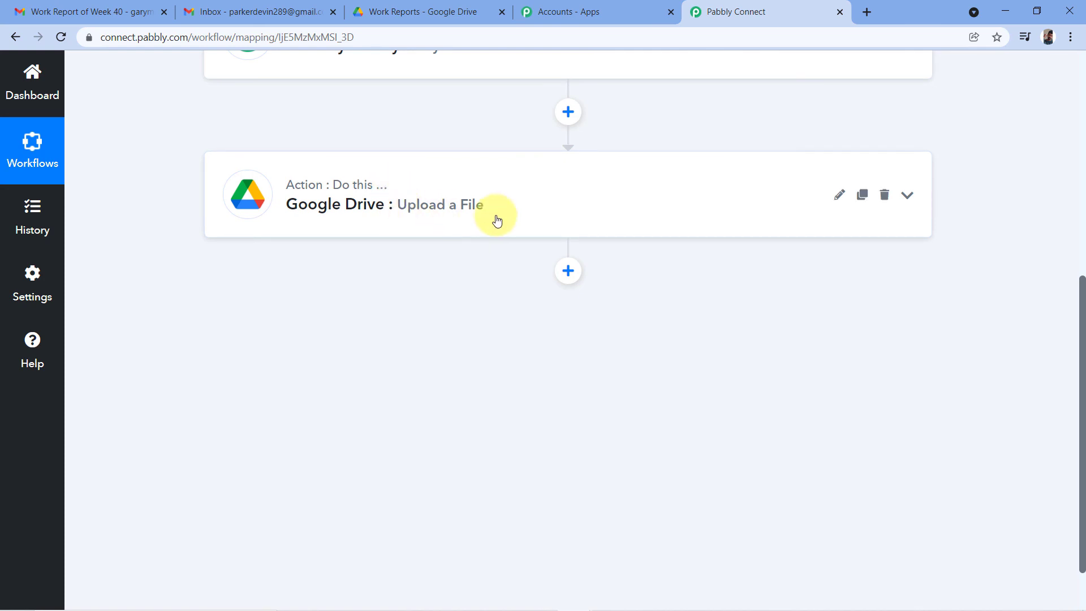
Step: Look over the whole workflow from the Email Parser trigger through the filter to the Google Drive upload
scroll(425, 204, up, 6)
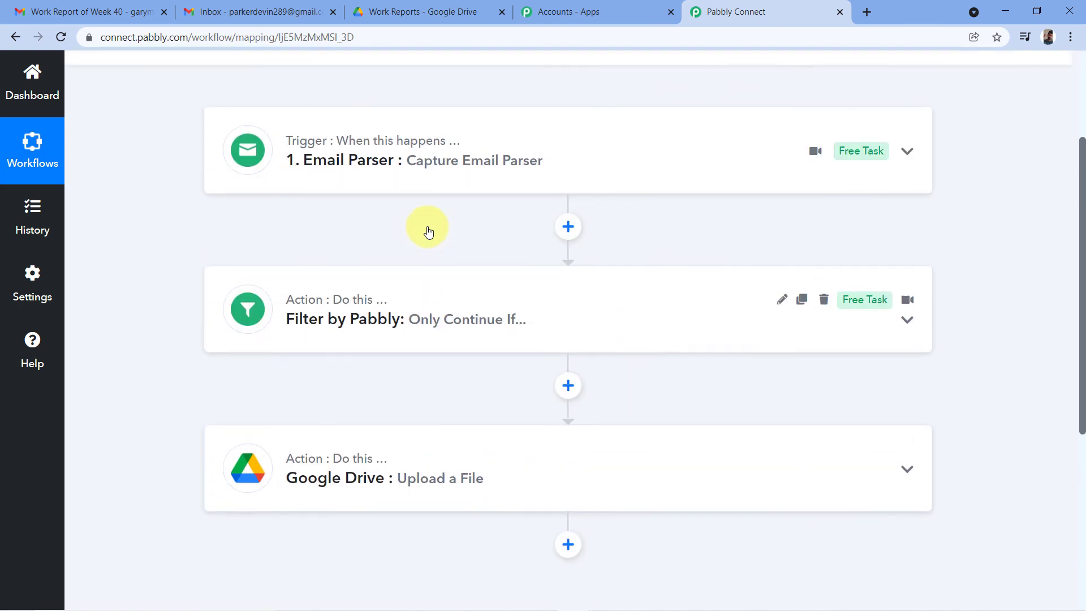
scroll(365, 216, down, 1)
scroll(376, 218, up, 2)
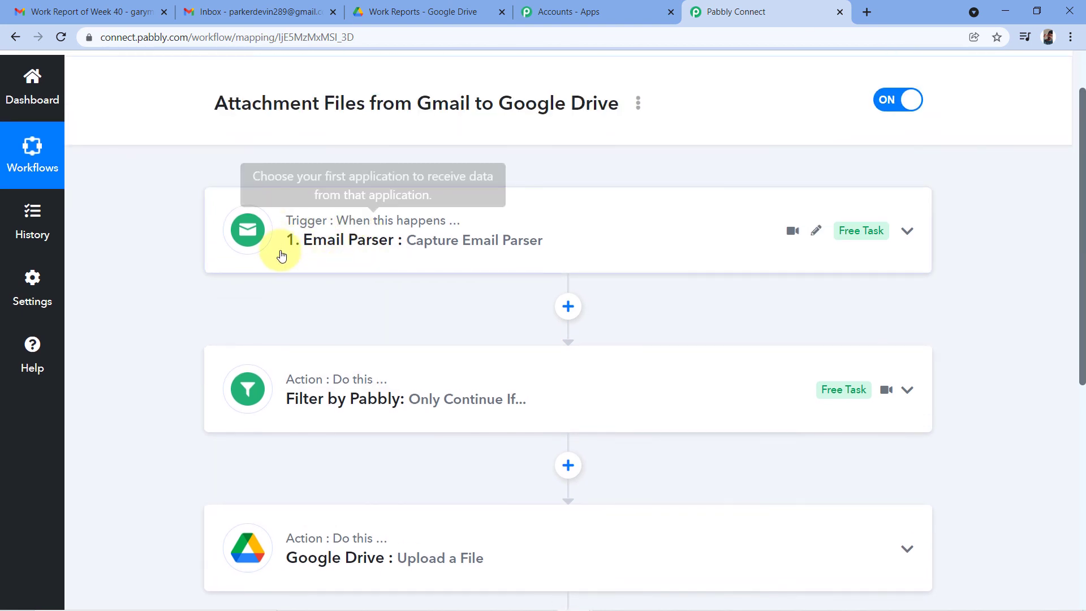
mouse_move(407, 235)
scroll(396, 227, down, 2)
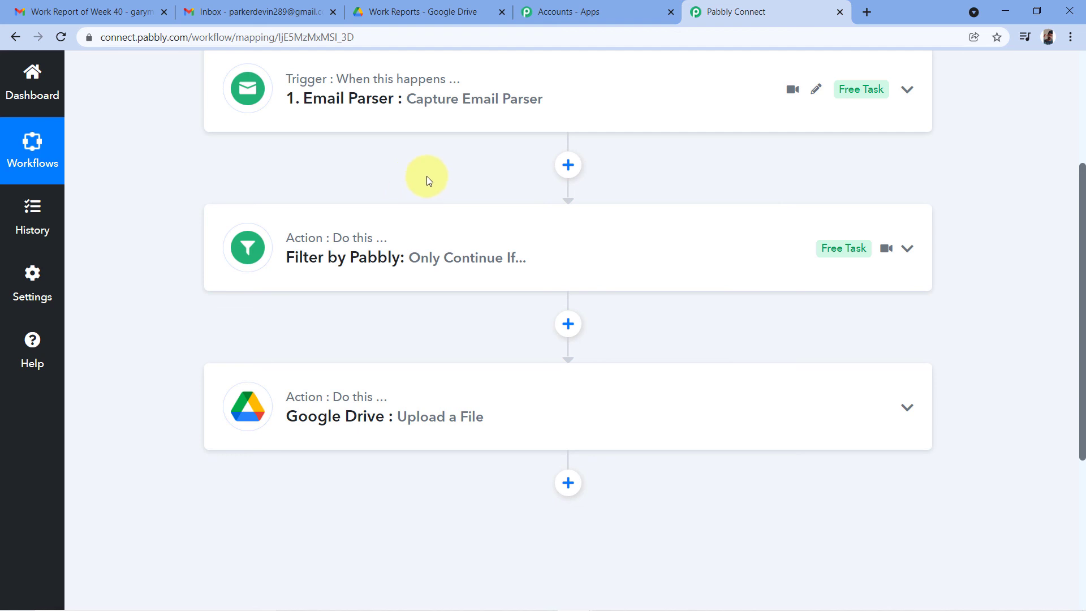
scroll(424, 371, up, 2)
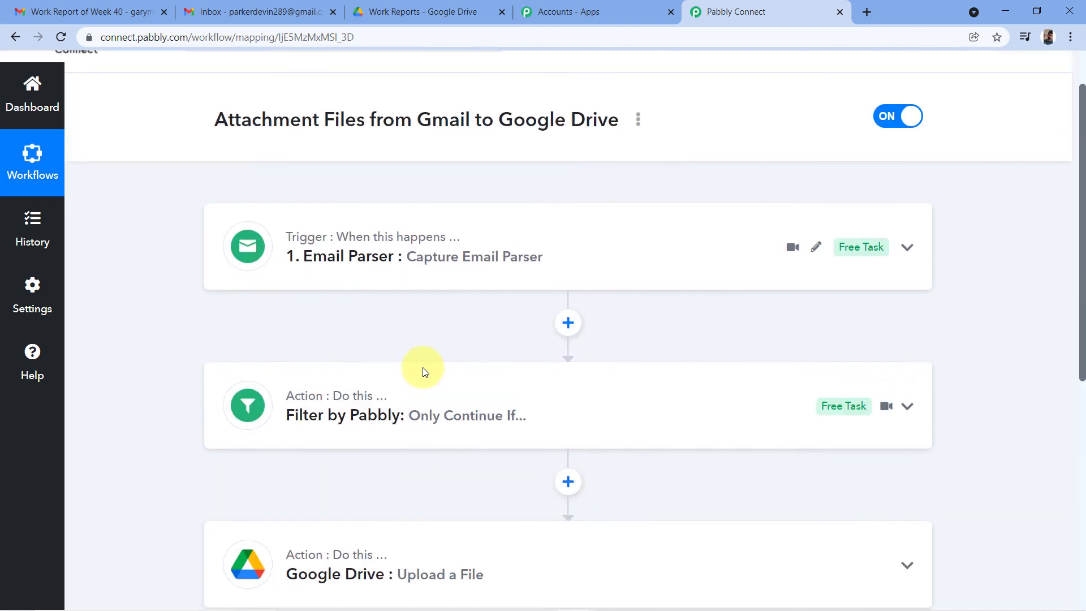
scroll(424, 368, up, 1)
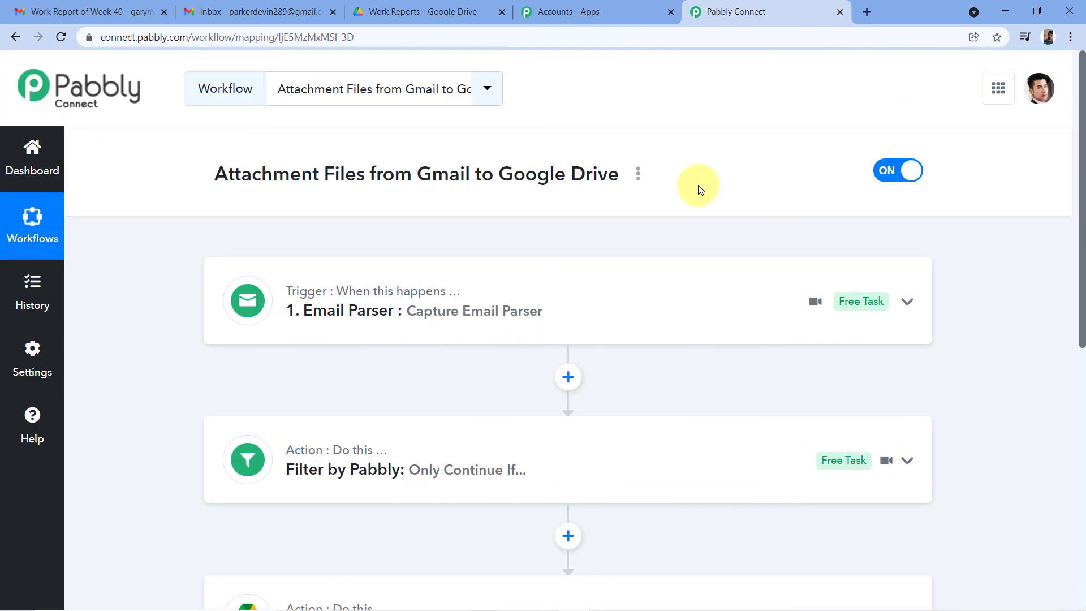